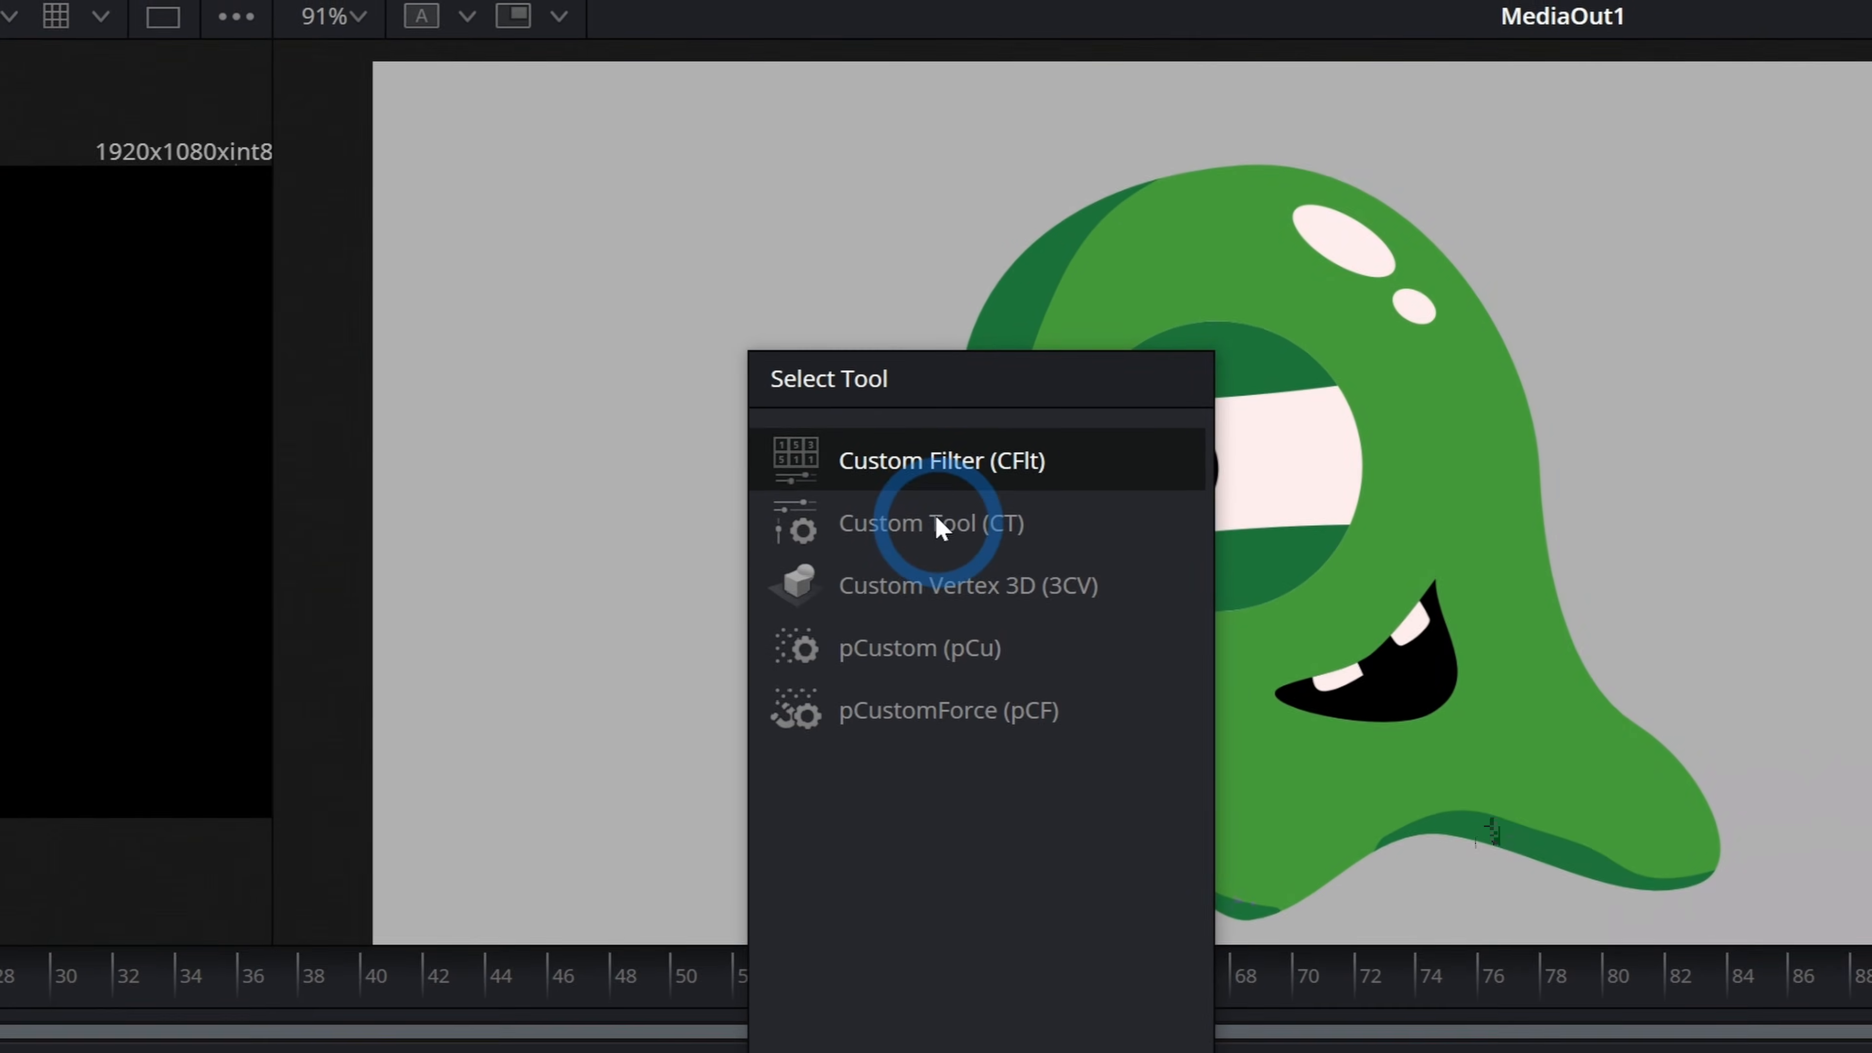
Add a Custom Tool node above MediaOut1 and rename it CONTROL.
left_click(936, 517)
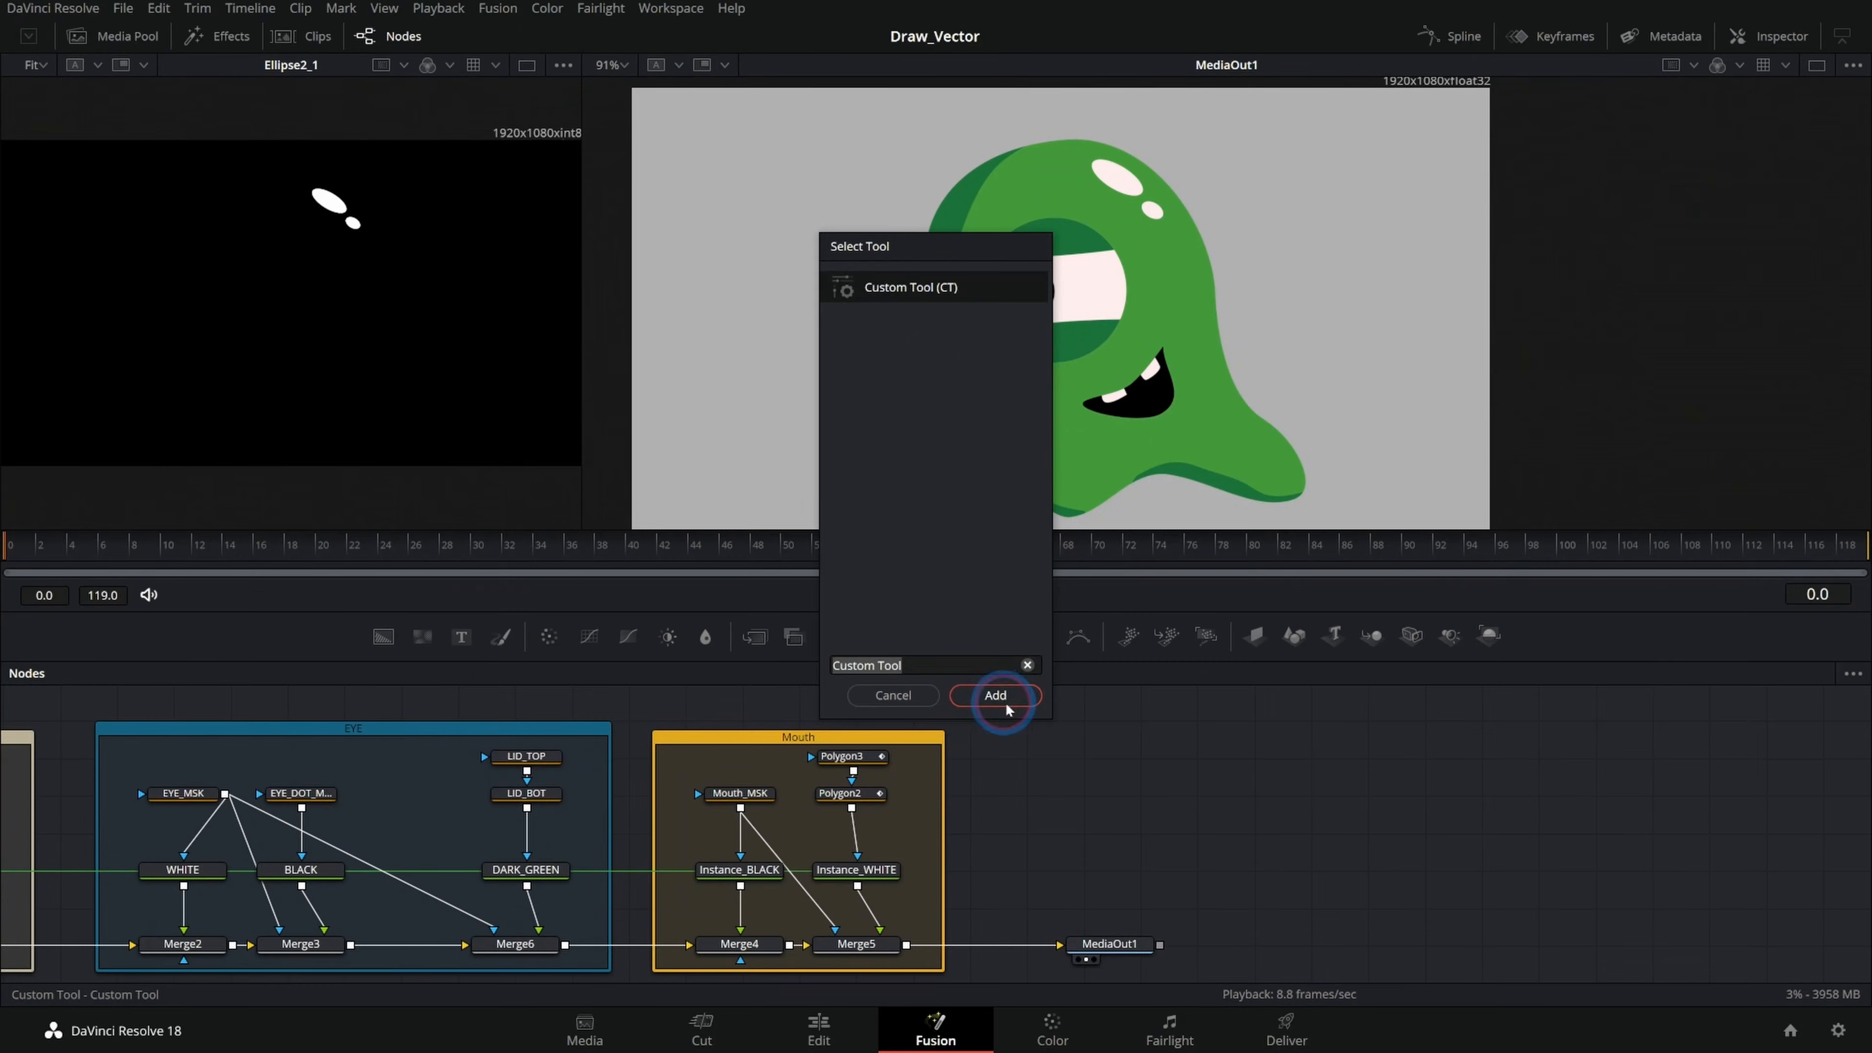
left_click(1006, 696)
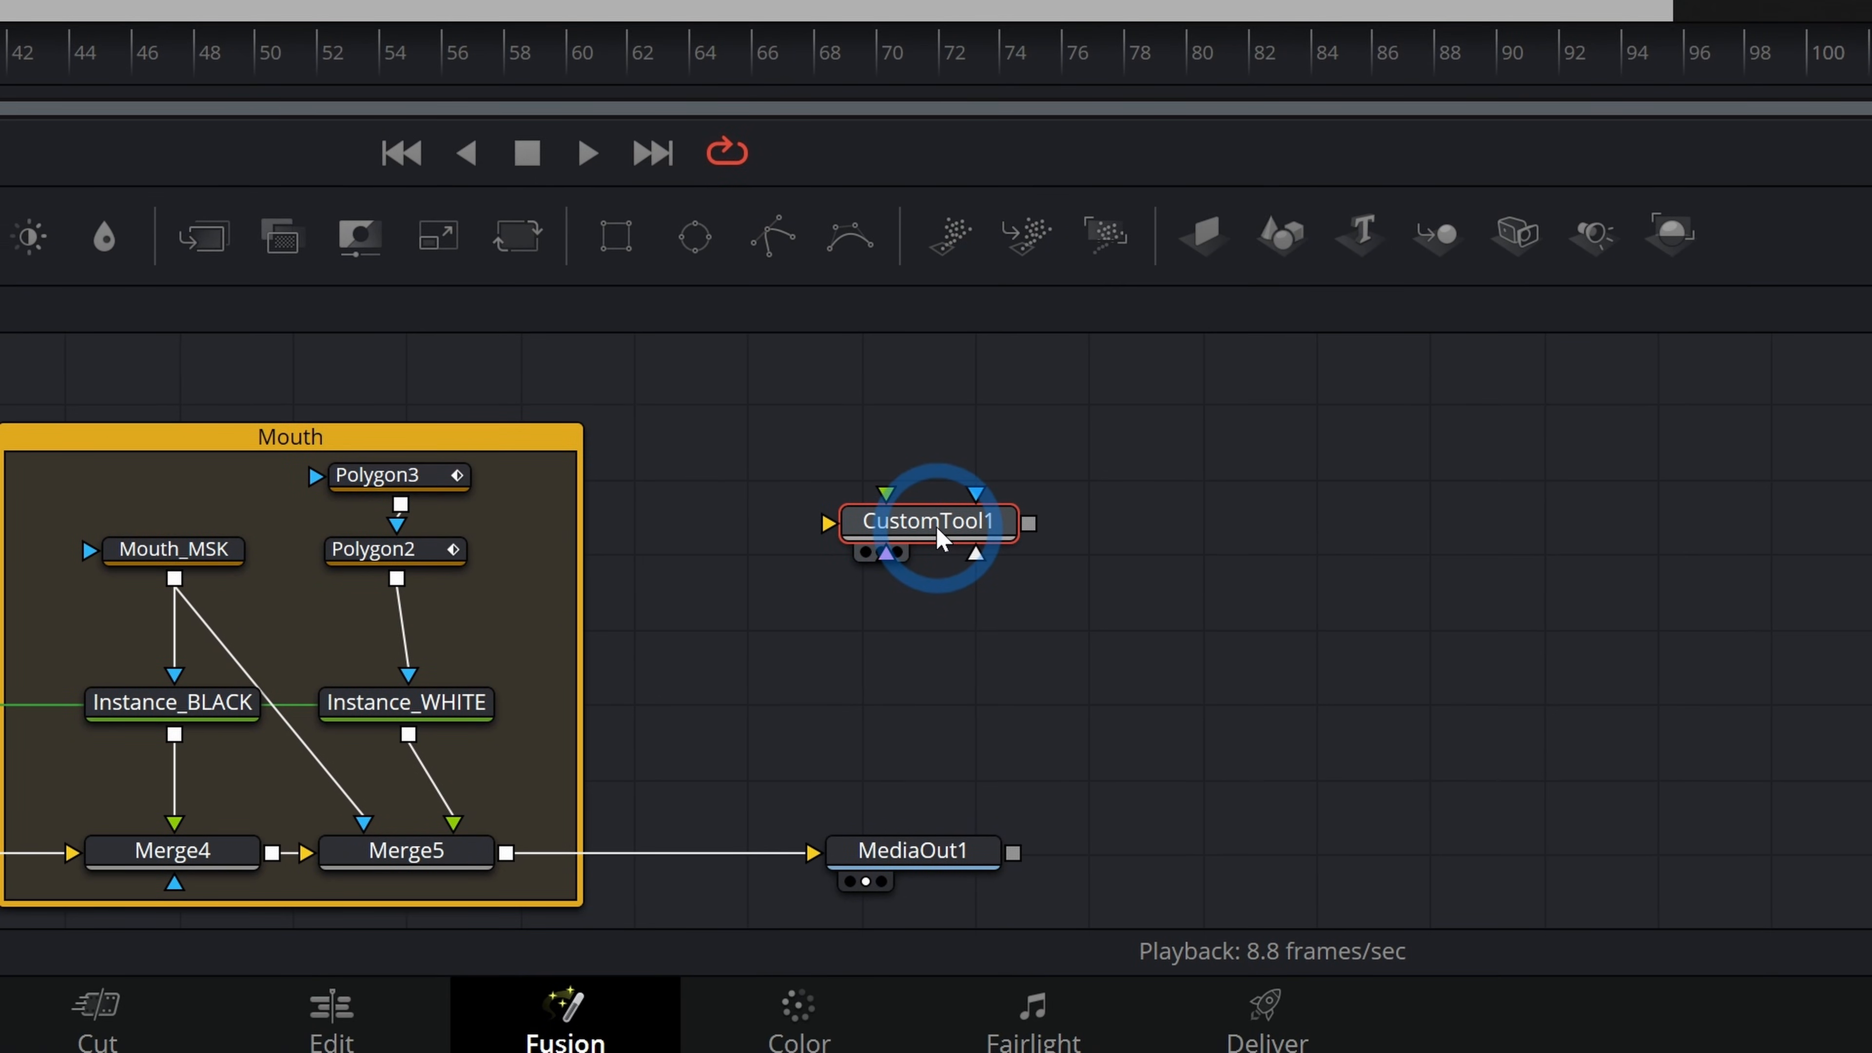
key("Return")
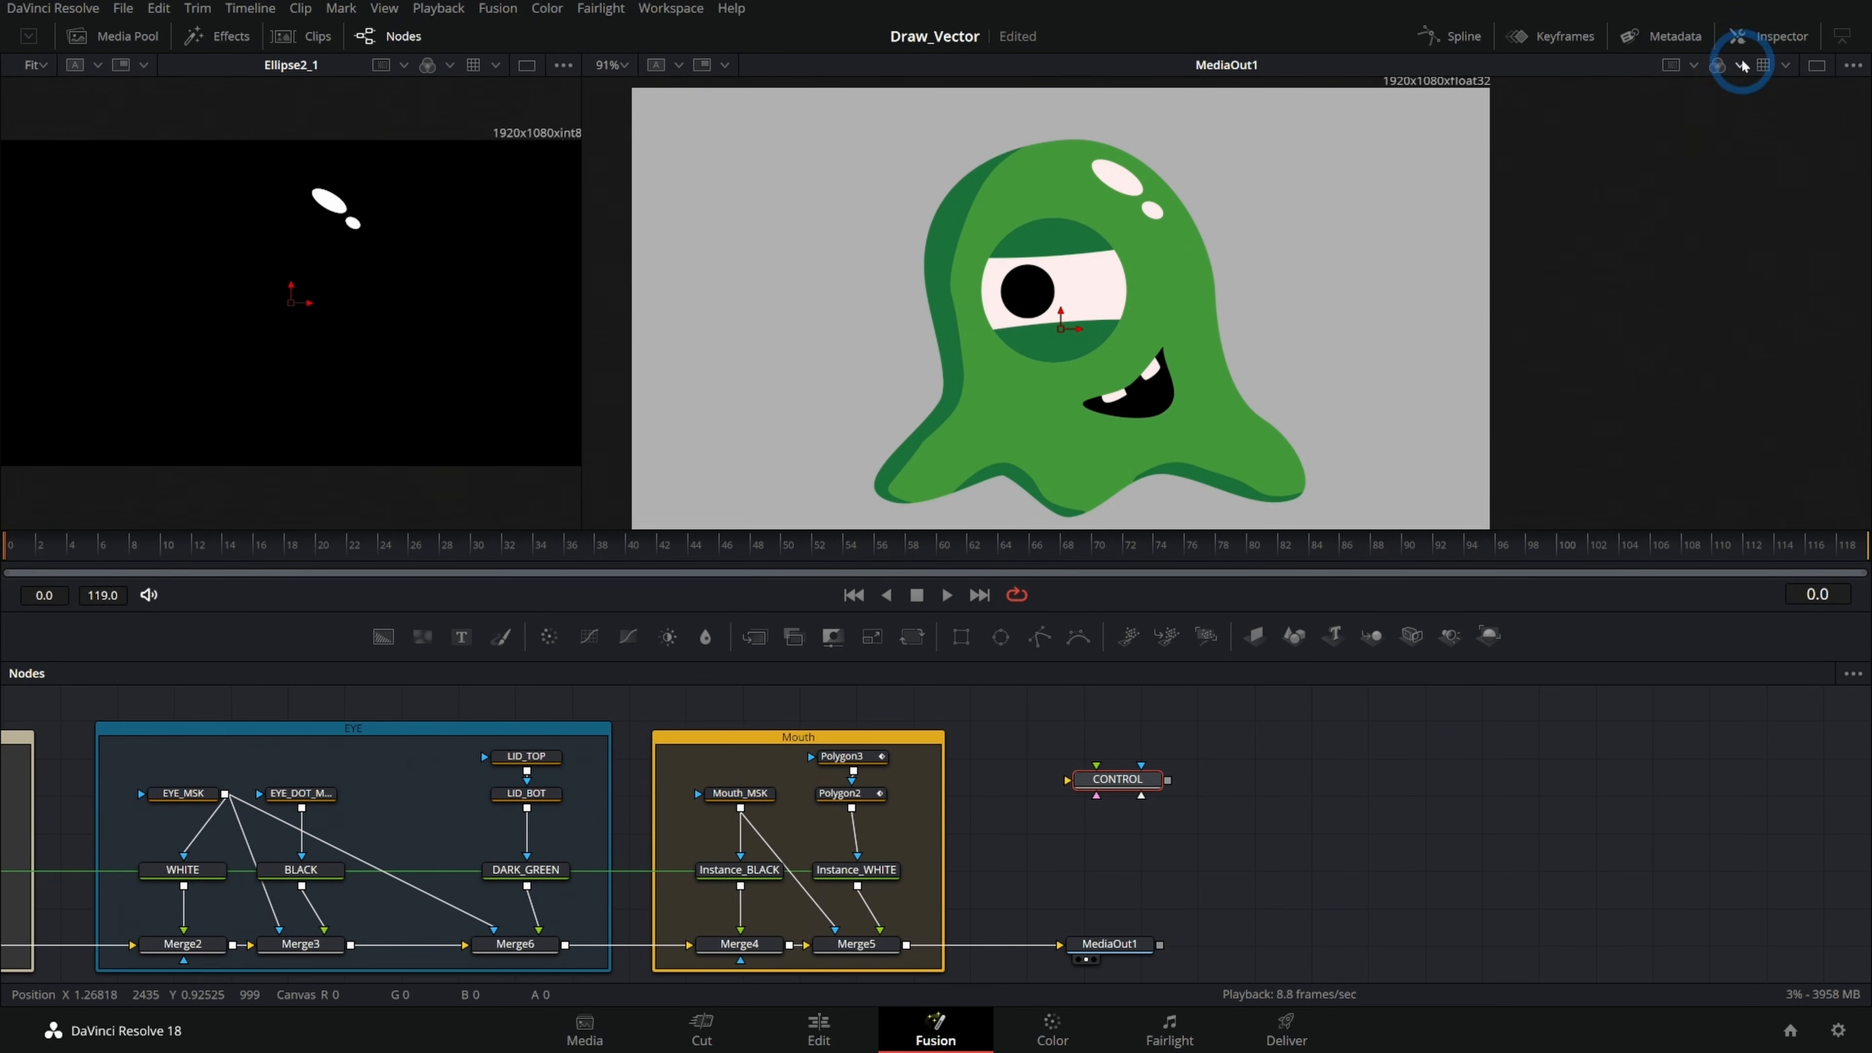
Show the CONTROL node's parameters in the Inspector and rename the node CONTROL_CT.
left_click(1756, 41)
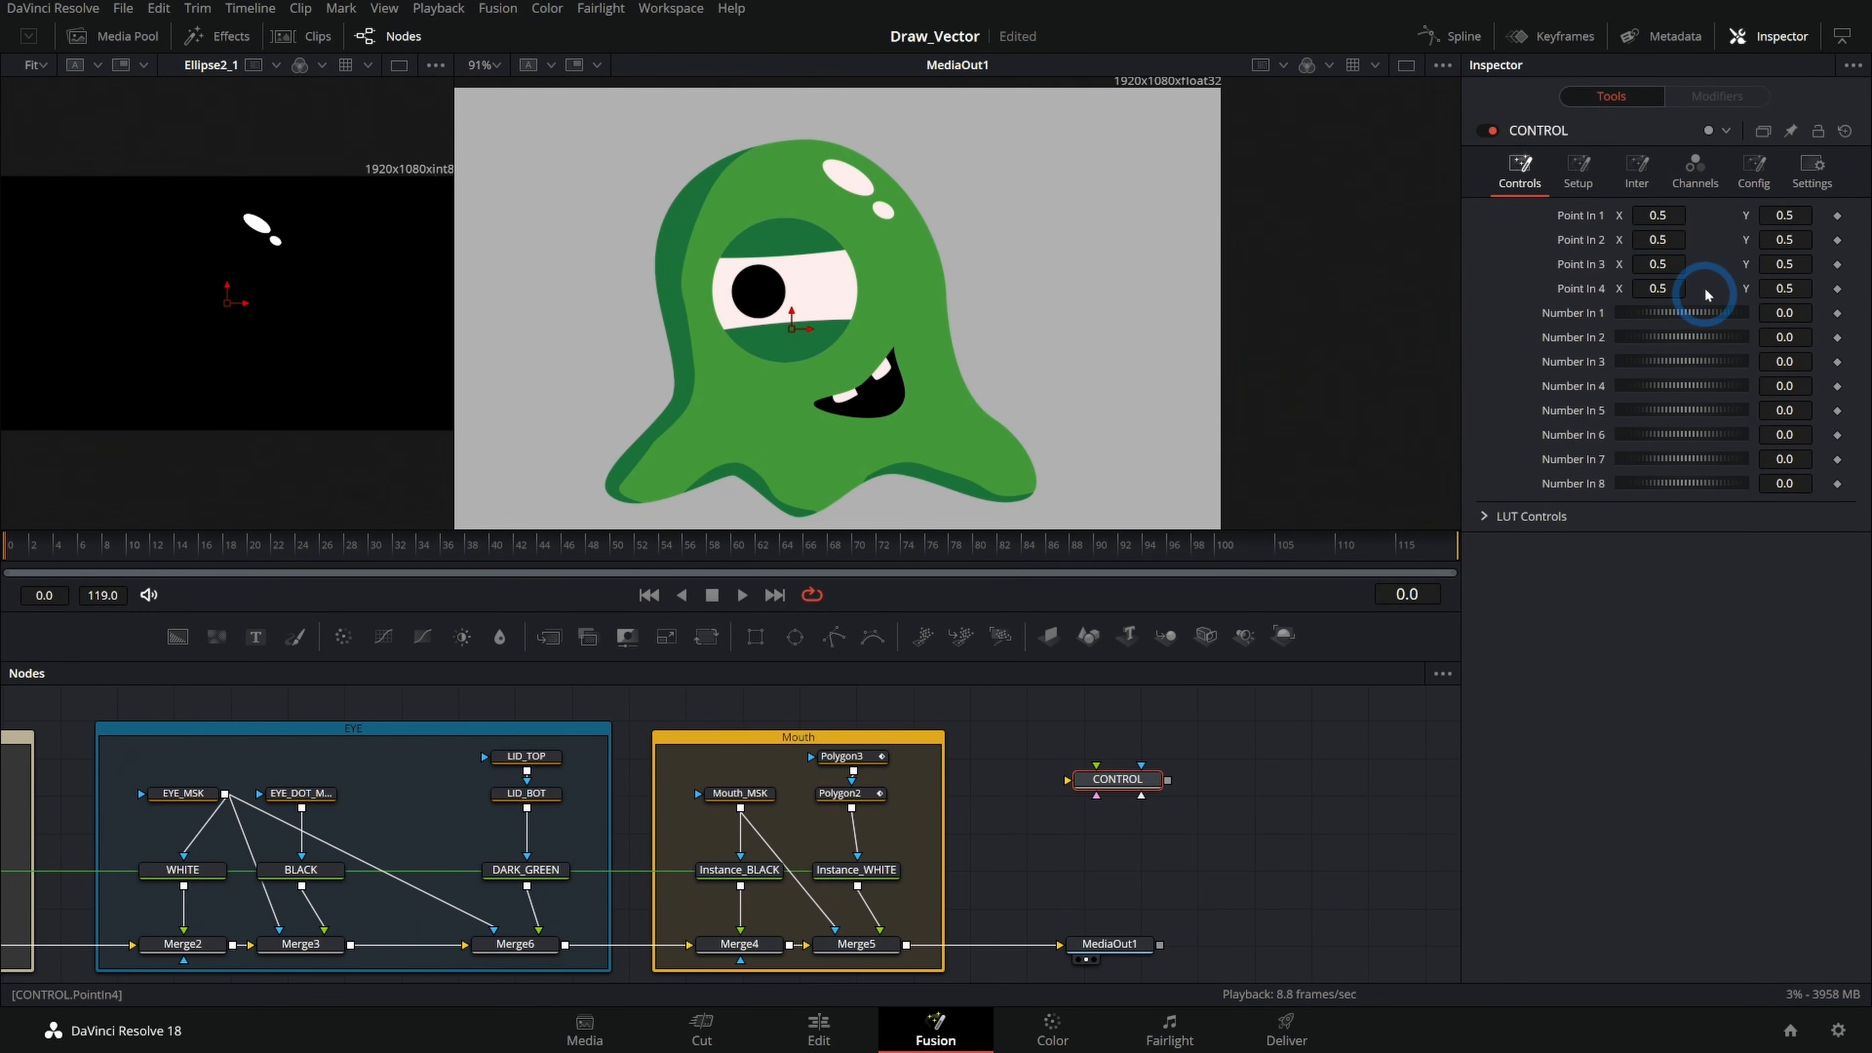
key("F2")
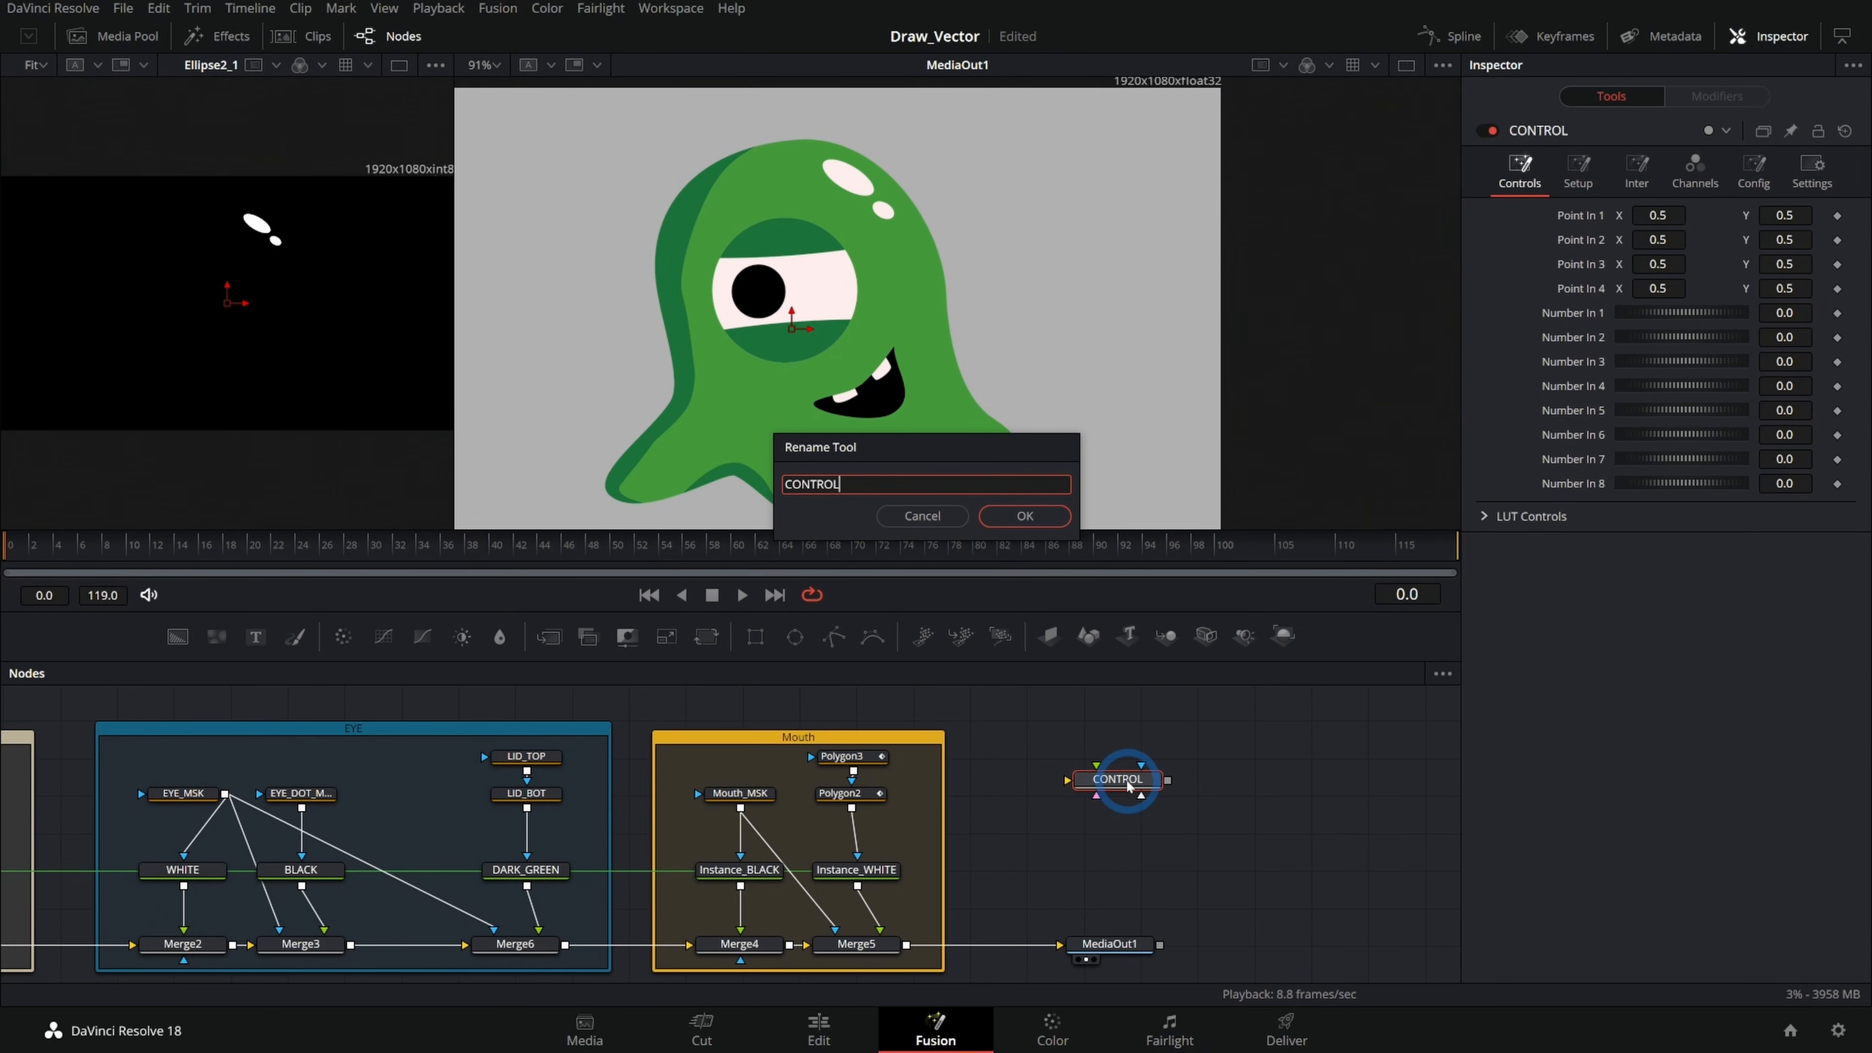
key("Return")
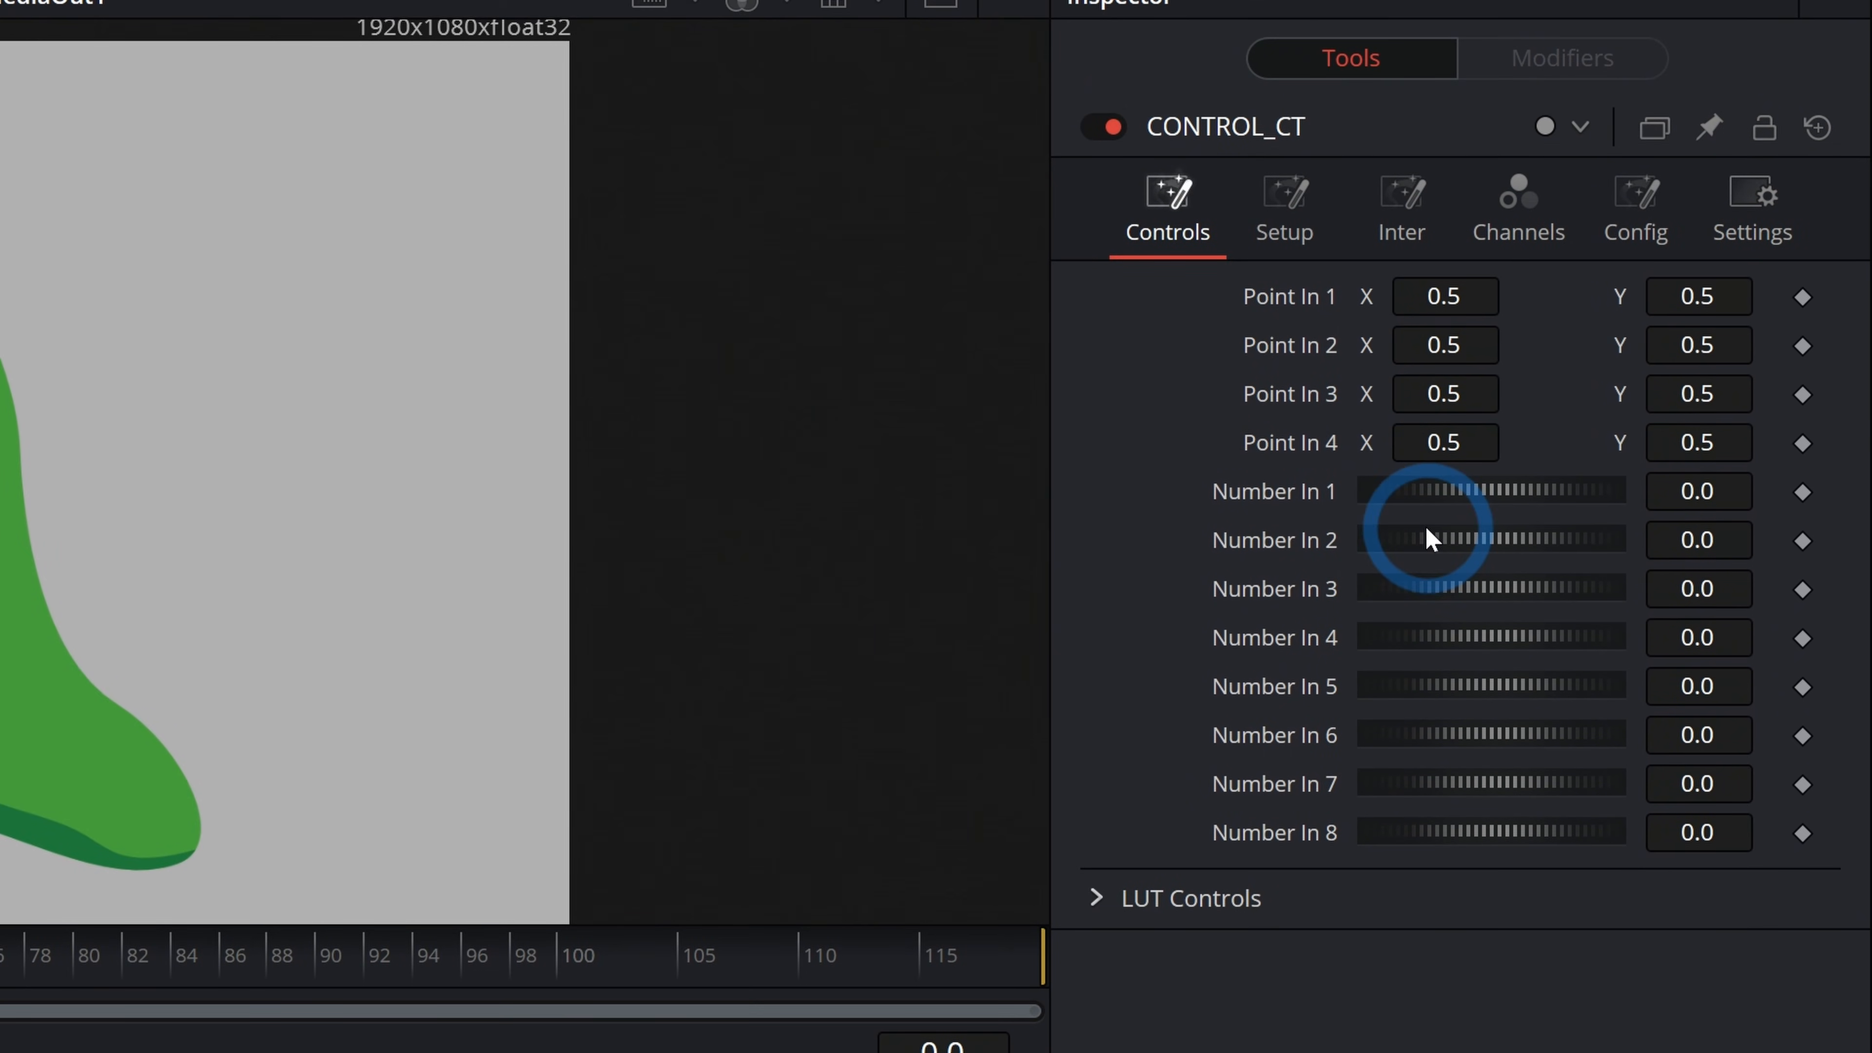
Hide all eight number controls in the CONTROL_CT node's configuration.
left_click(1636, 213)
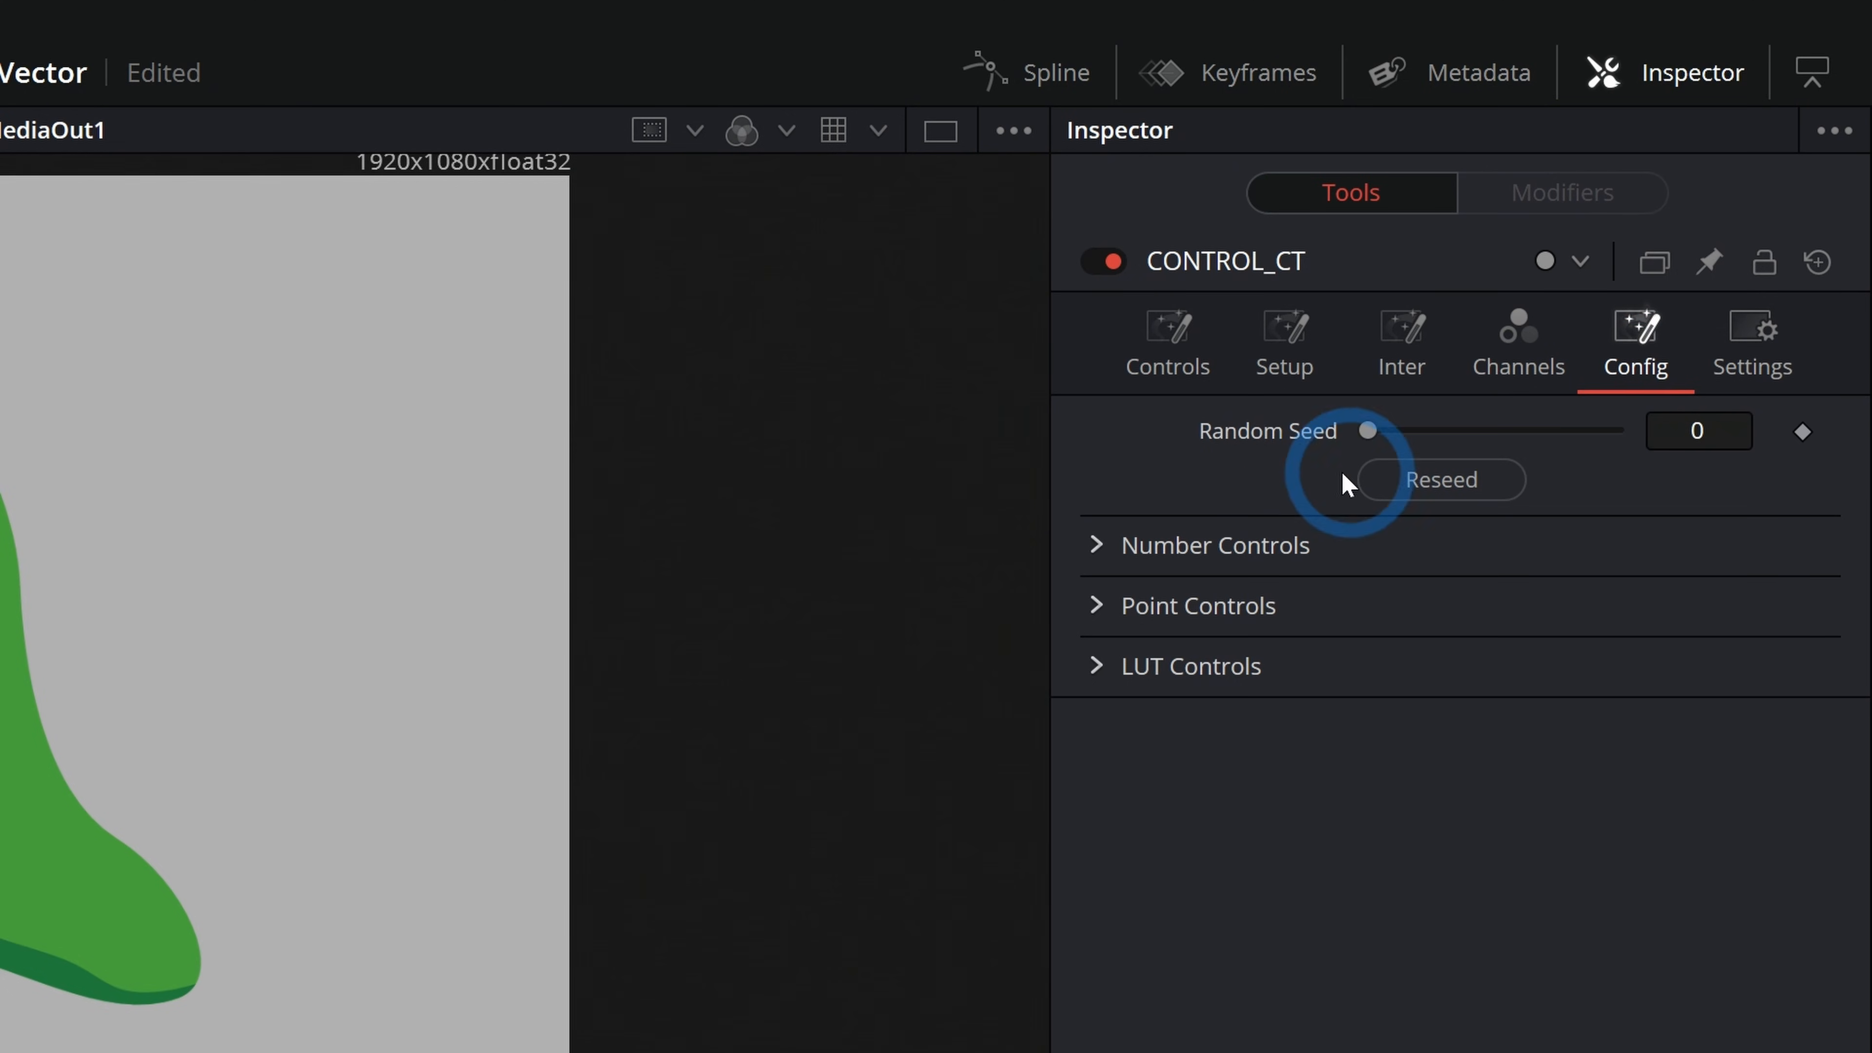
left_click(1095, 544)
left_click(1371, 595)
left_click(1371, 693)
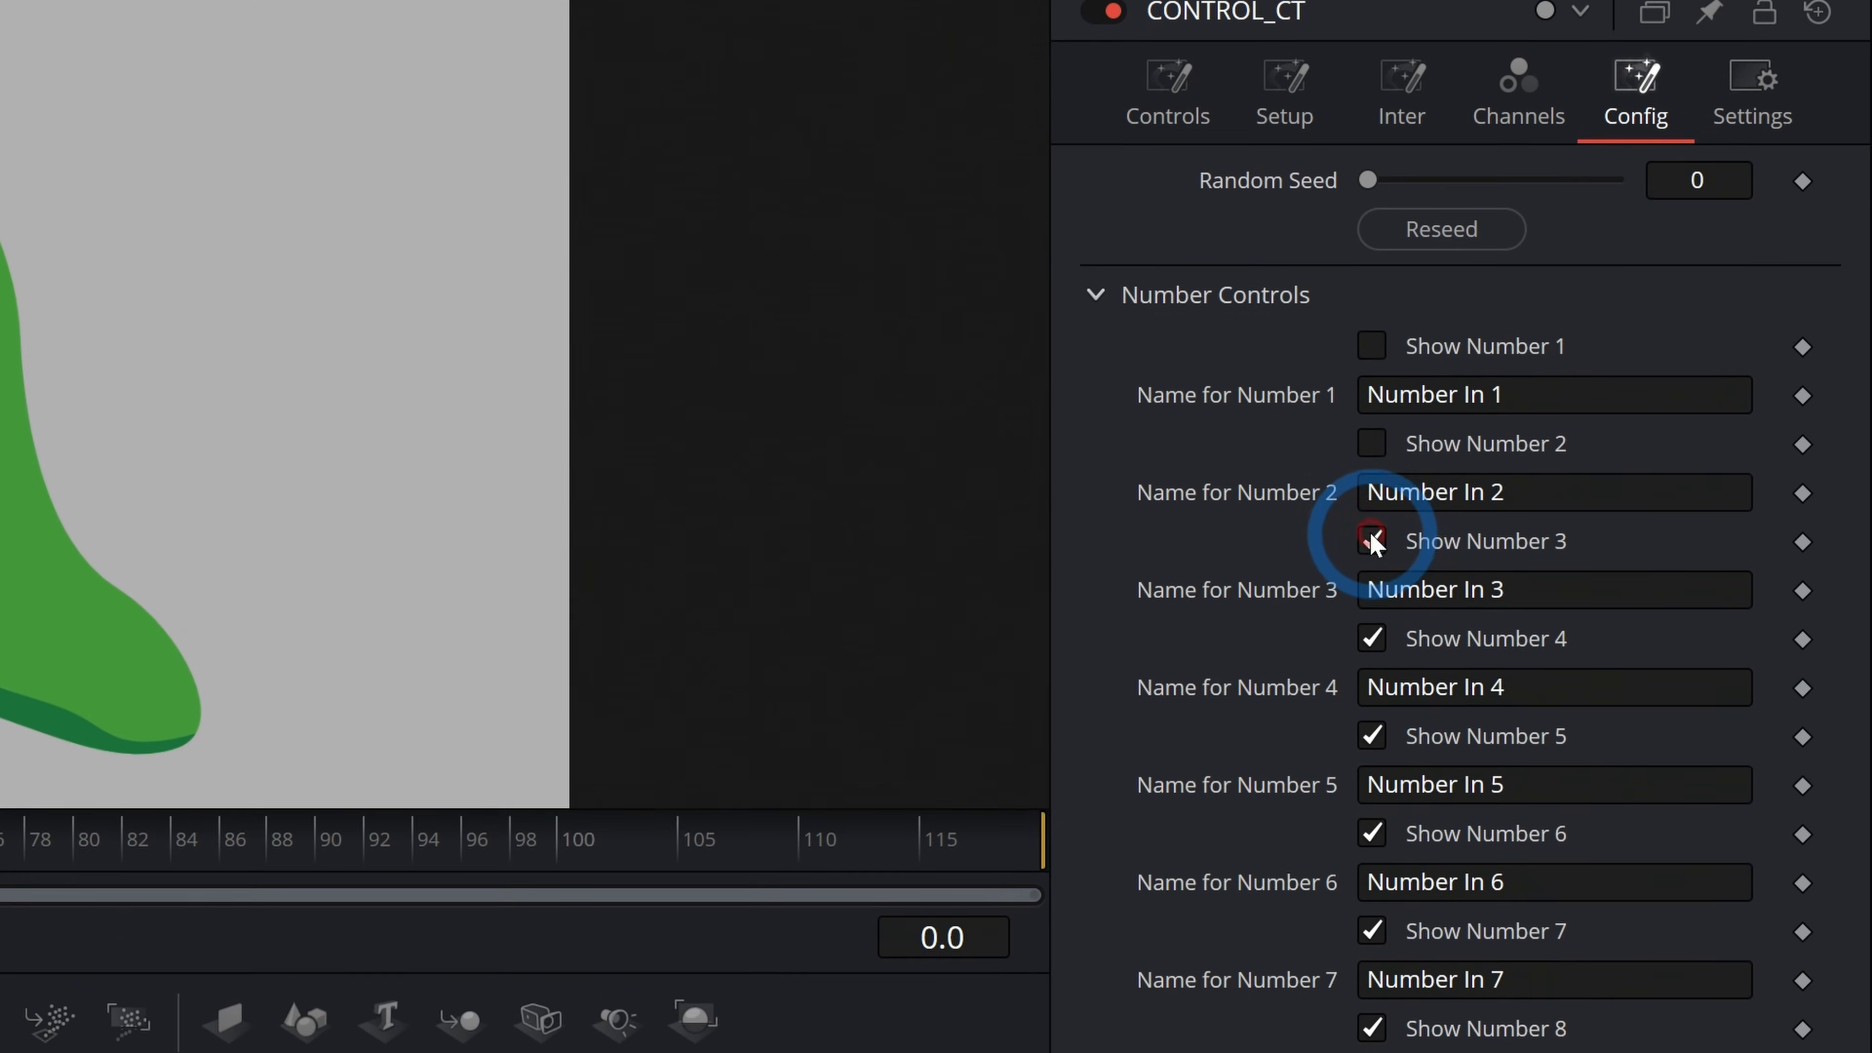
left_click(1371, 541)
left_click(1371, 638)
left_click(1371, 735)
left_click(1371, 833)
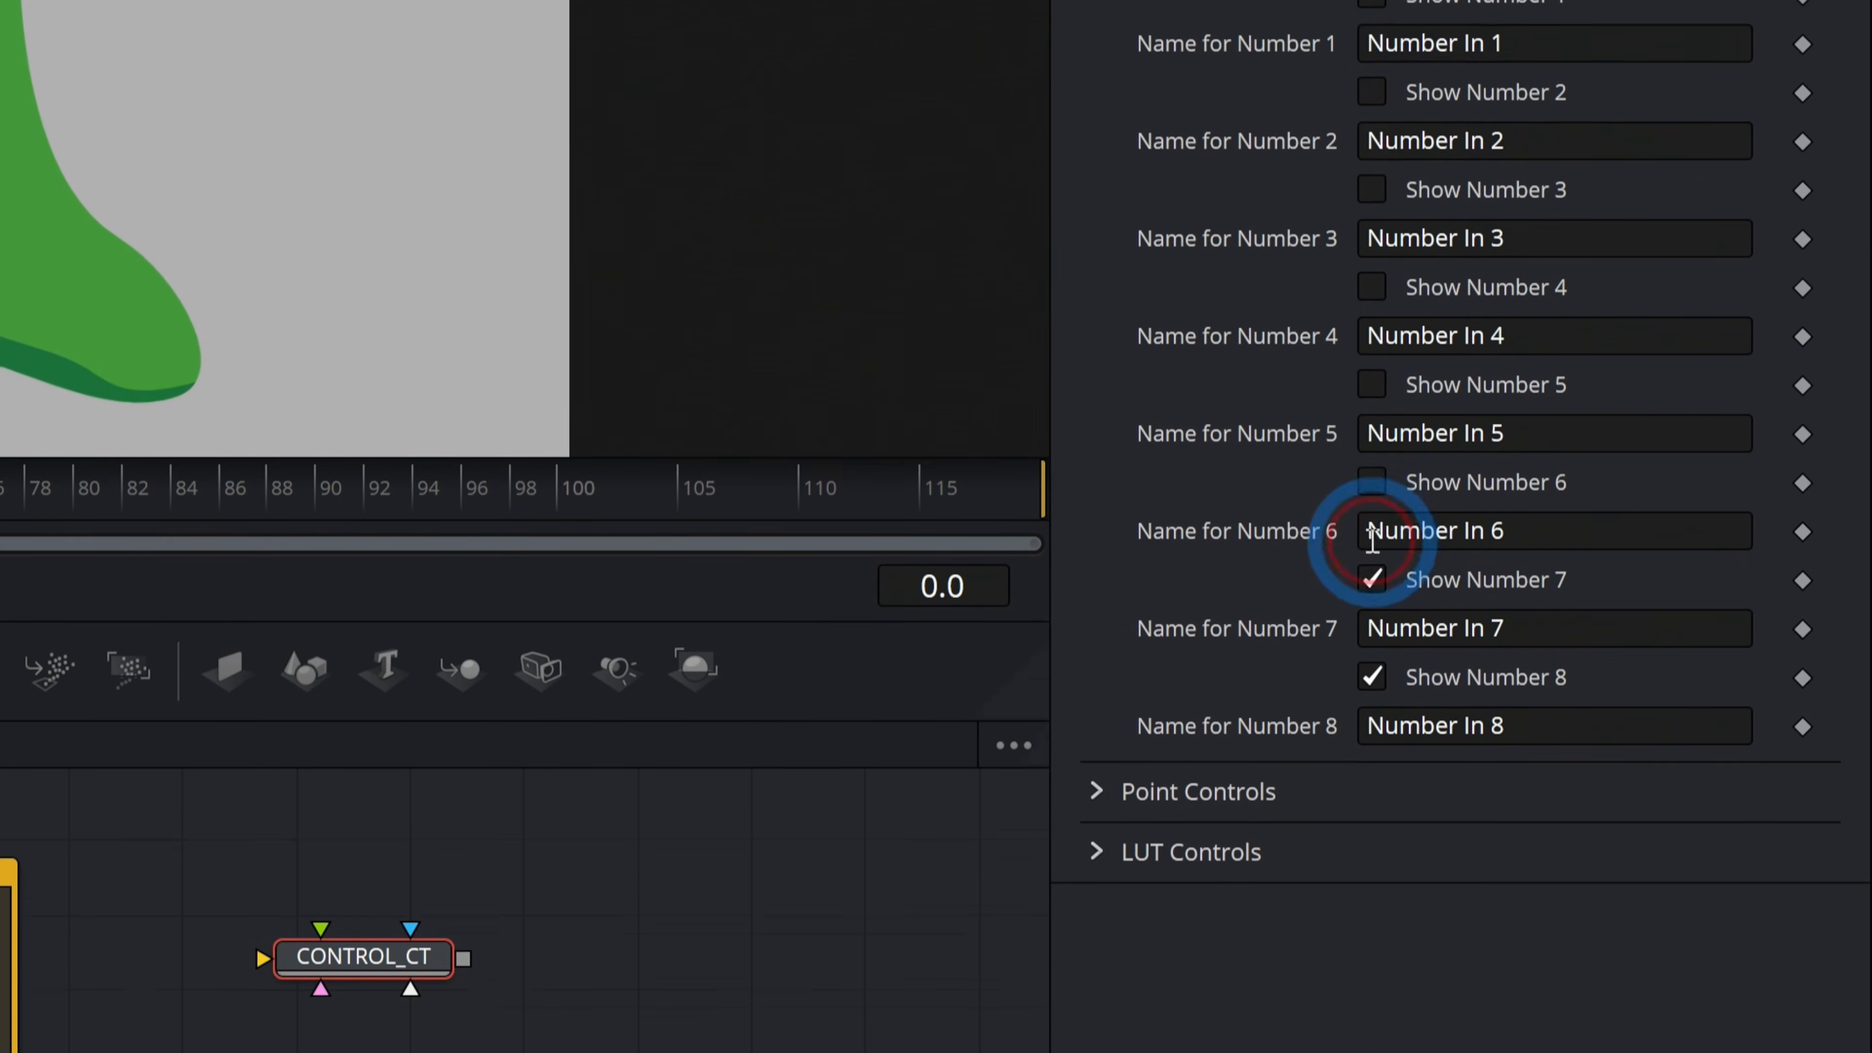
left_click(1369, 545)
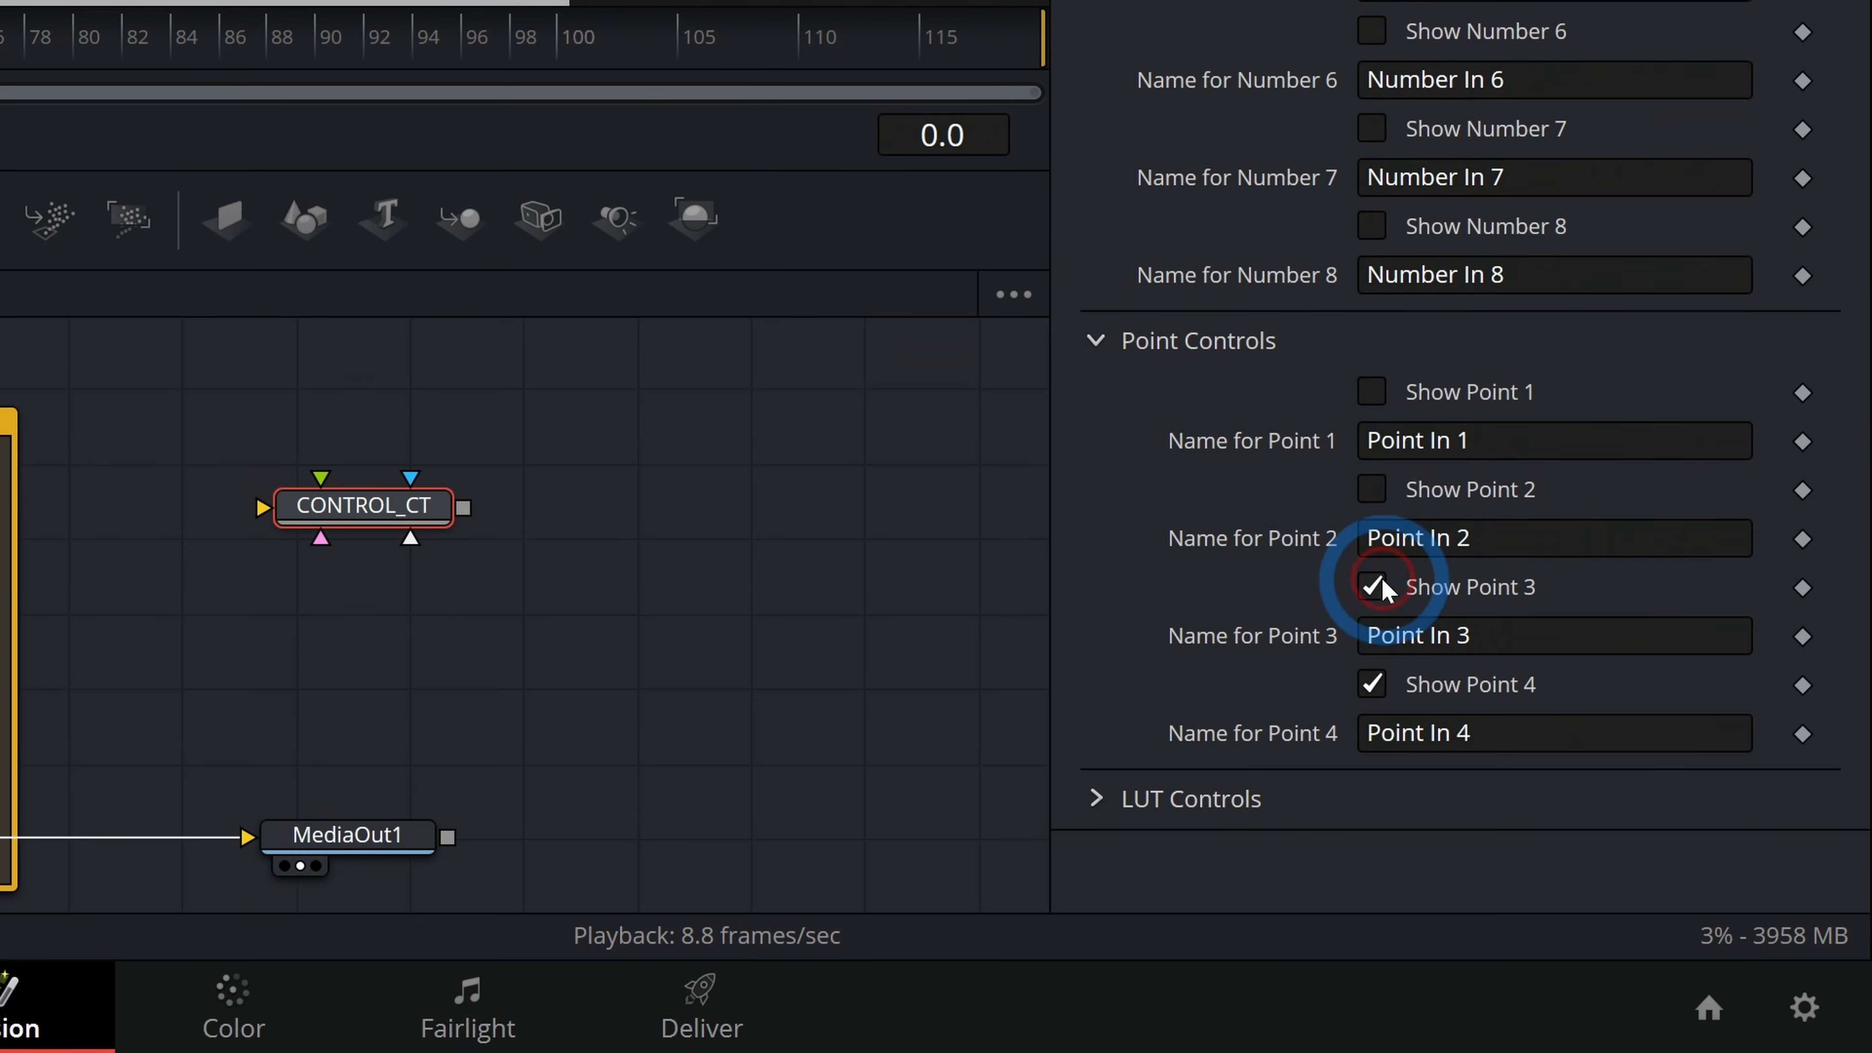
Hide all point controls and LUT controls in the CONTROL_CT node's configuration.
left_click(1371, 587)
left_click(1372, 685)
left_click(1075, 838)
scroll(1308, 511, "down", 5)
left_click(1372, 532)
left_click(1386, 627)
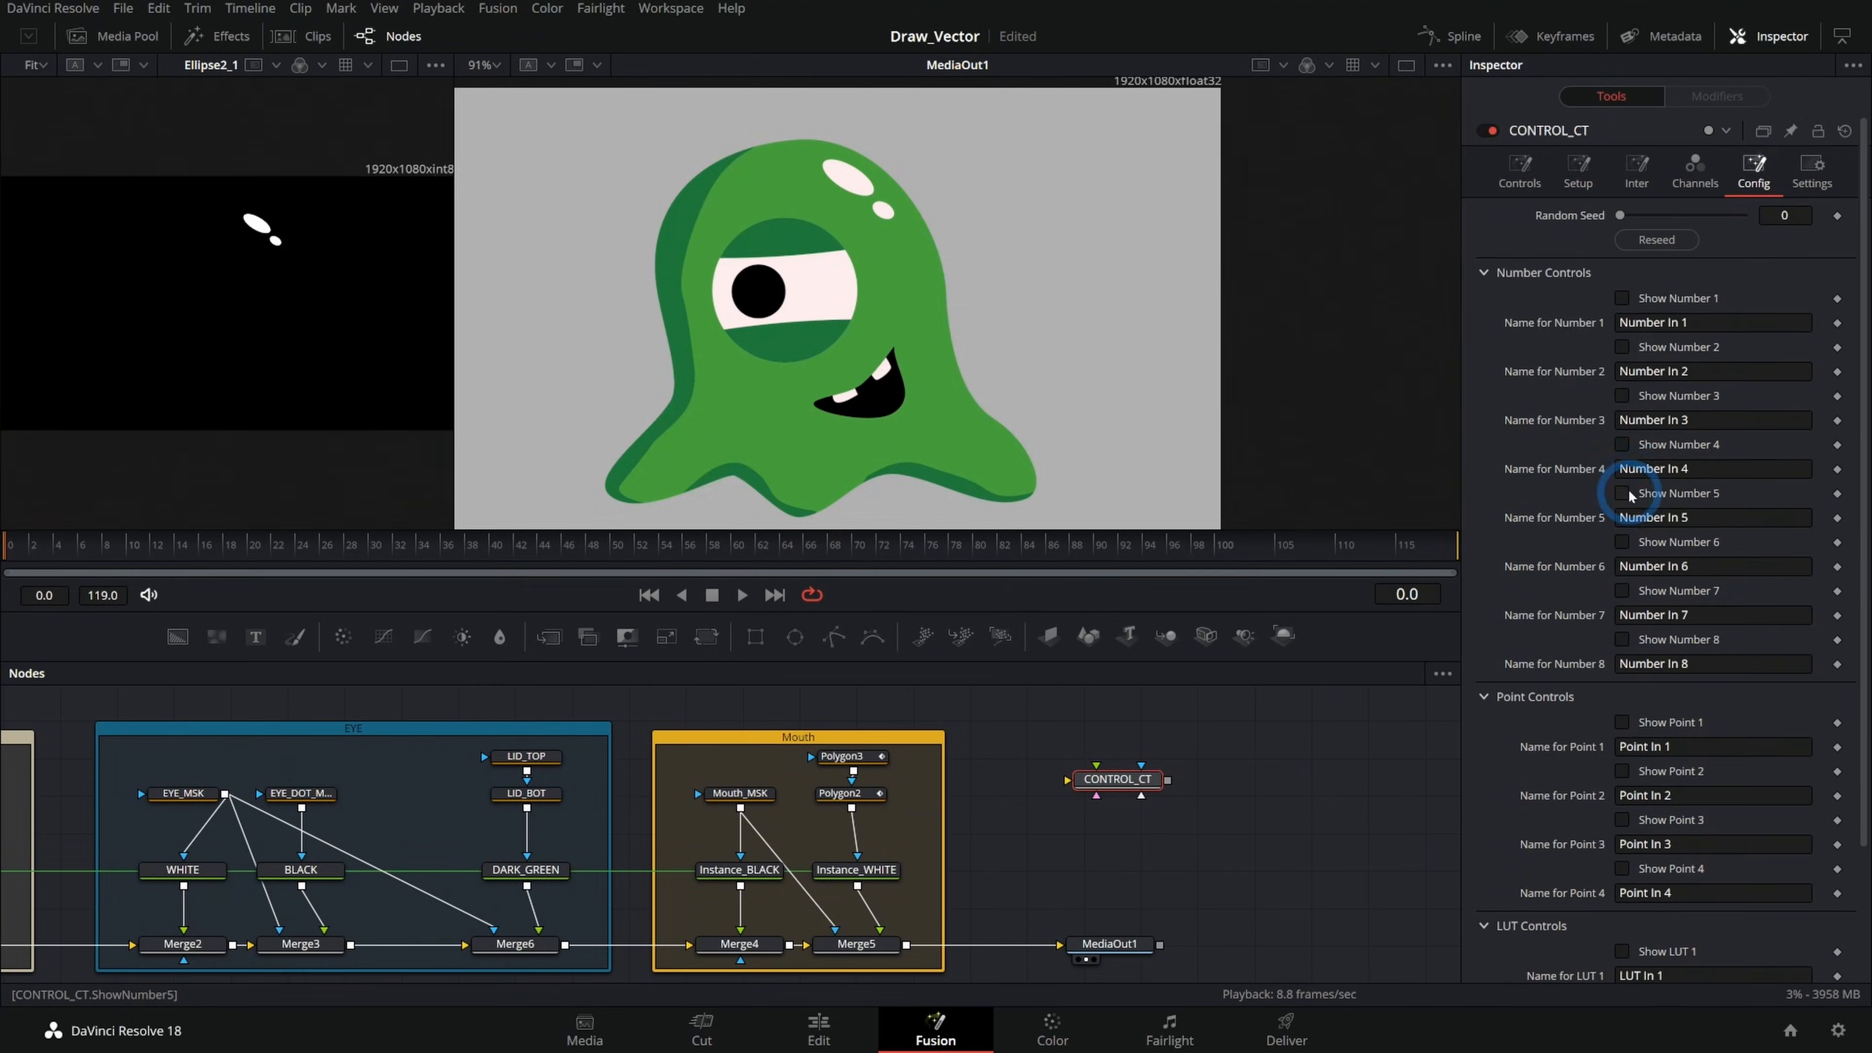
Make only the Number 1 control visible again on the CONTROL_CT node and return to its controls.
left_click(1524, 193)
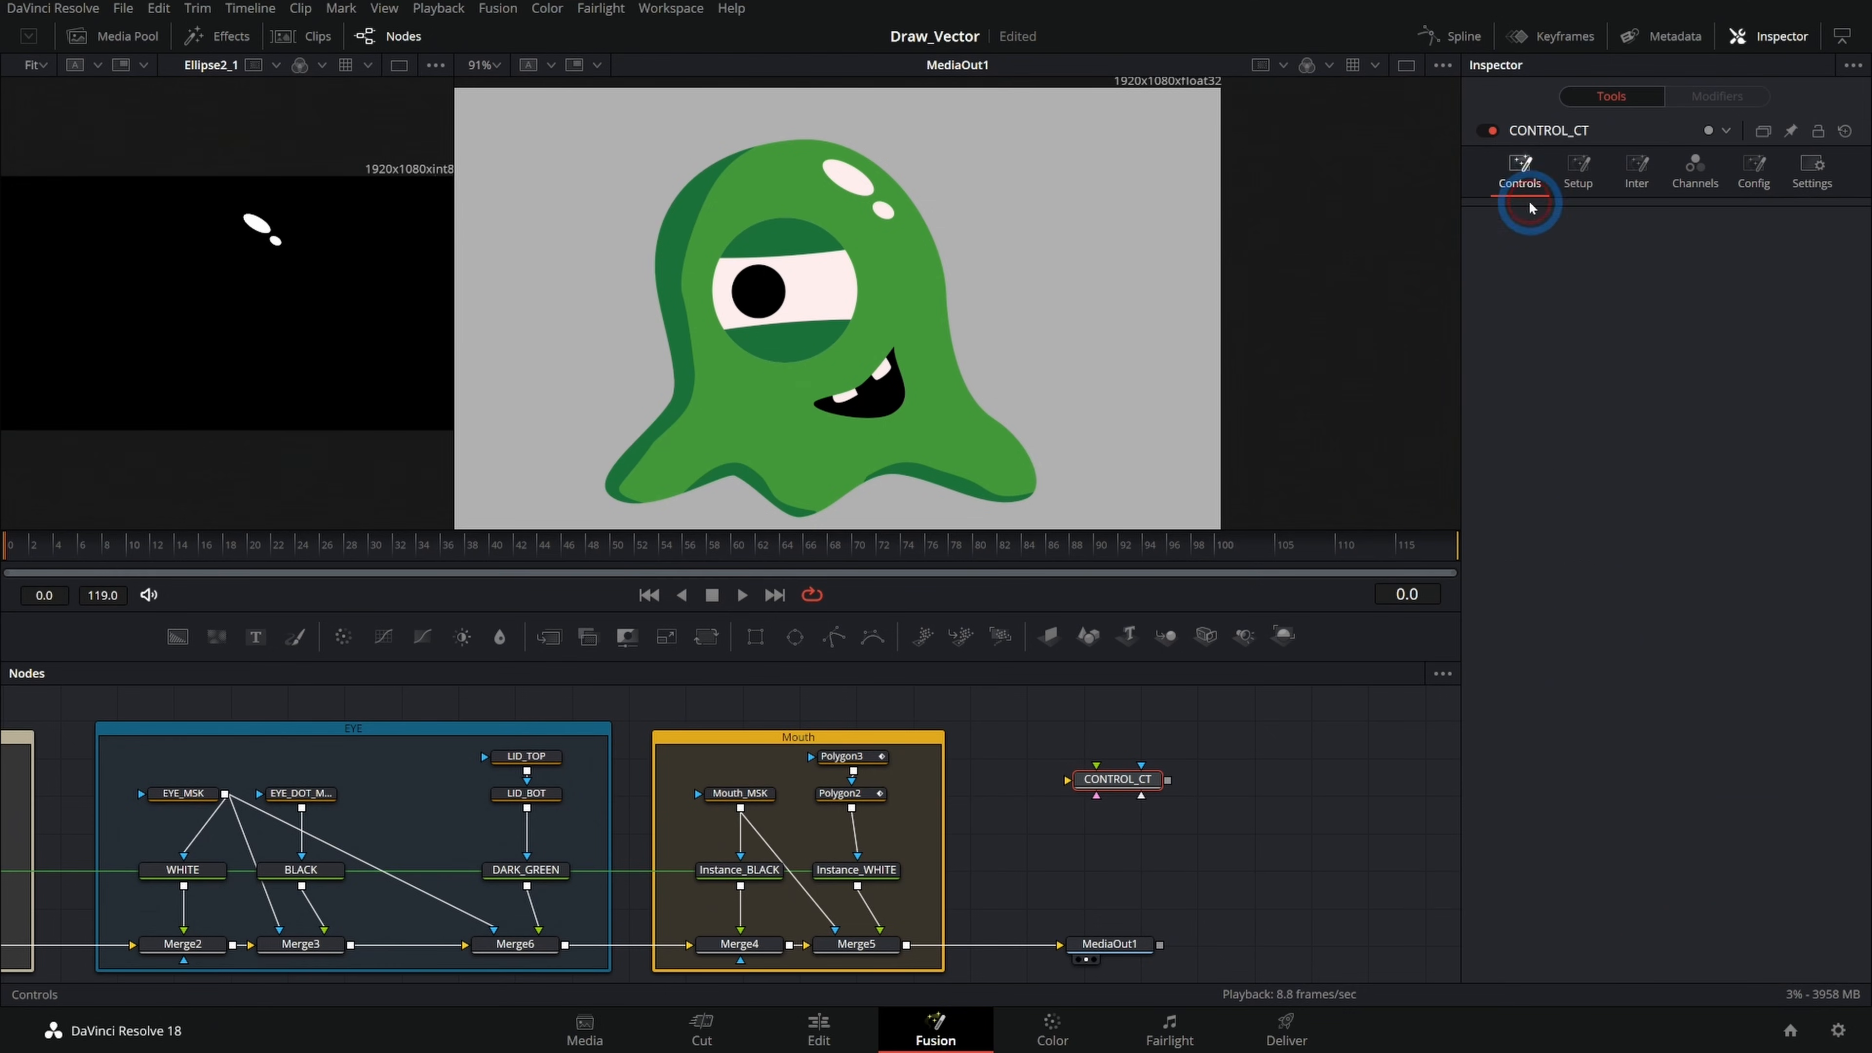
left_click(1753, 170)
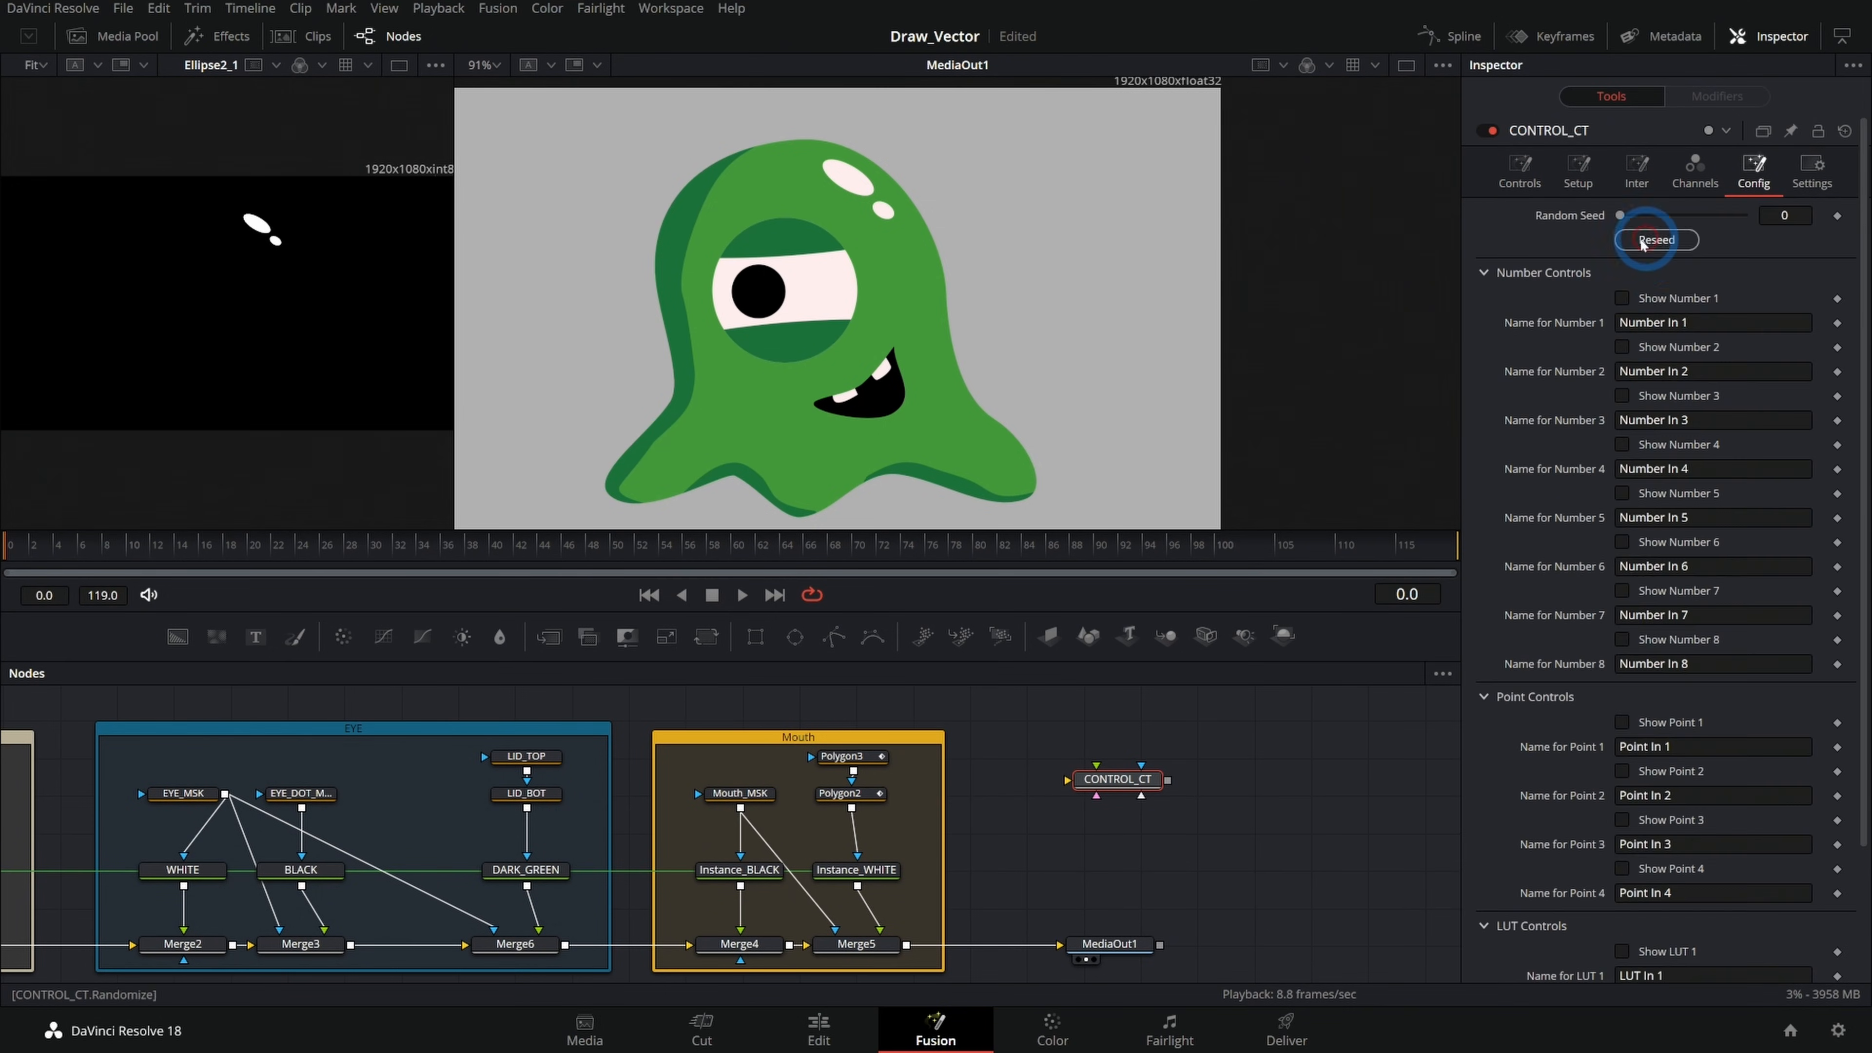
left_click(1622, 298)
left_click(1519, 170)
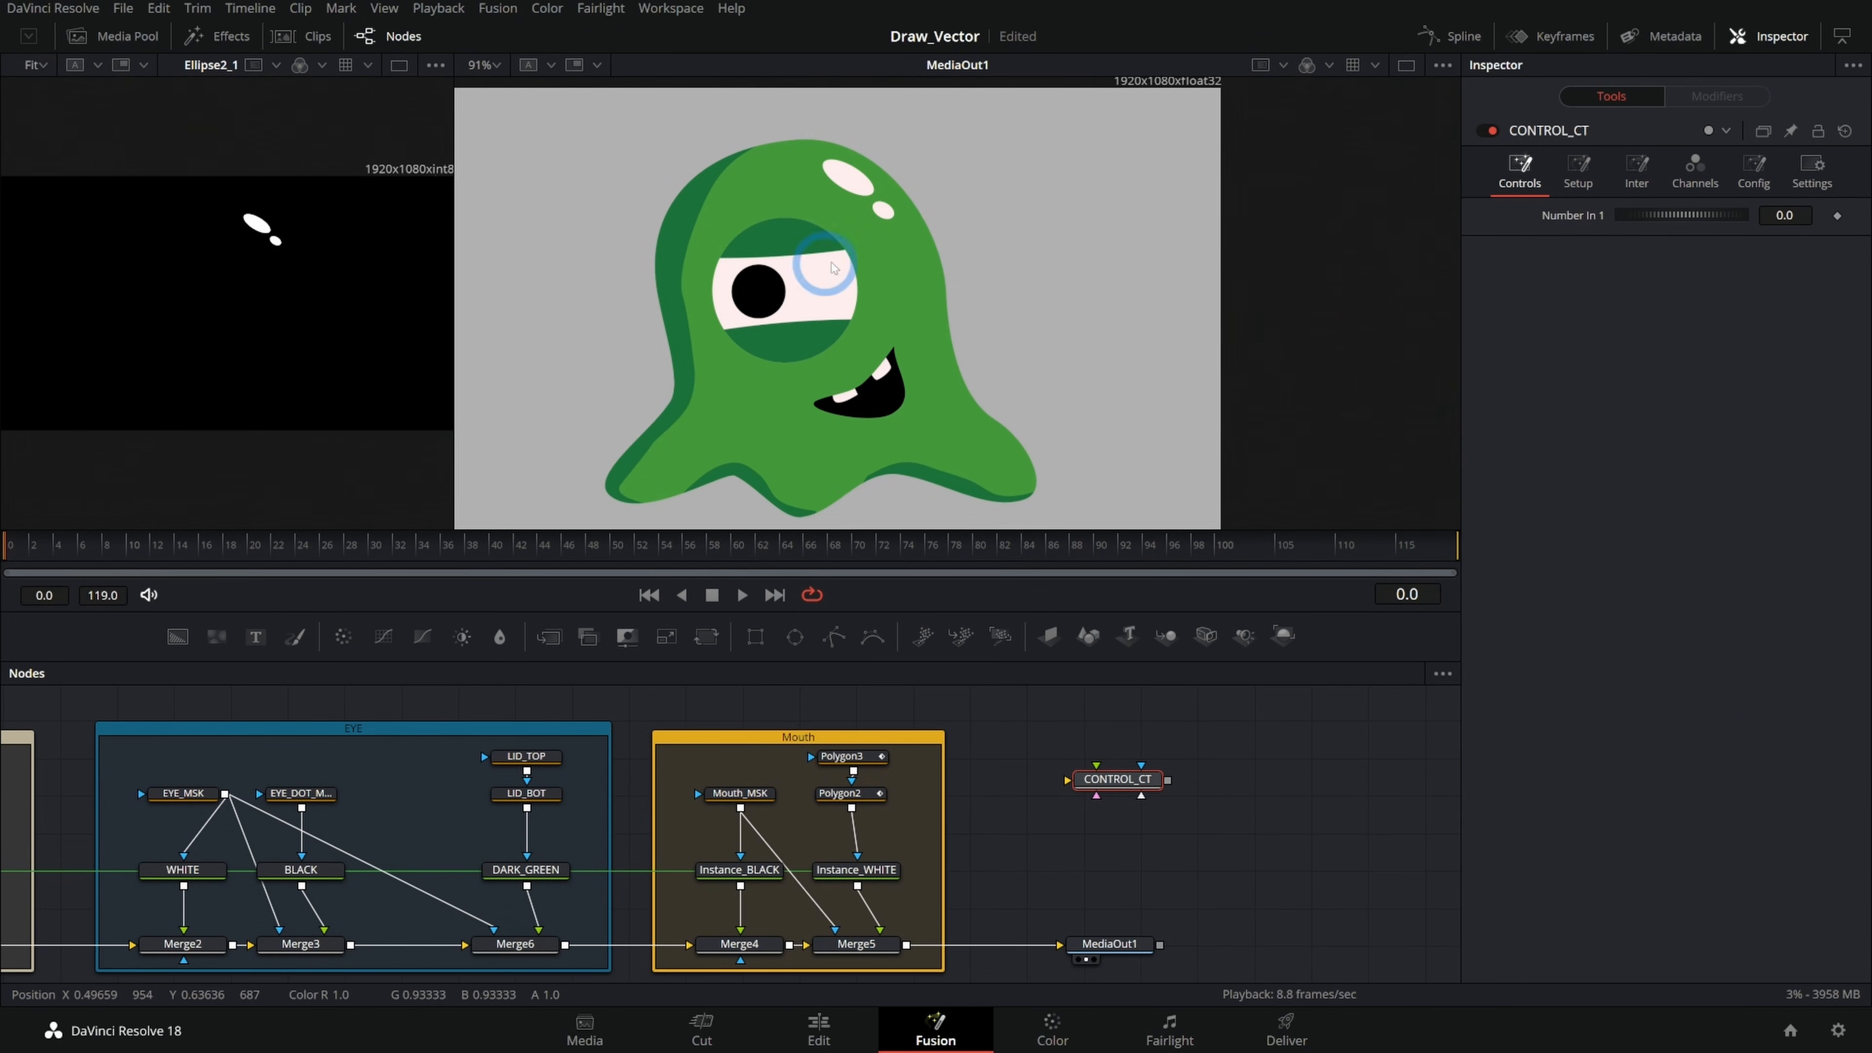
Try lowering the LID_TOP ellipse vertically over the eye to a Center Y of about 0.657.
left_click(551, 759)
left_click(1280, 443)
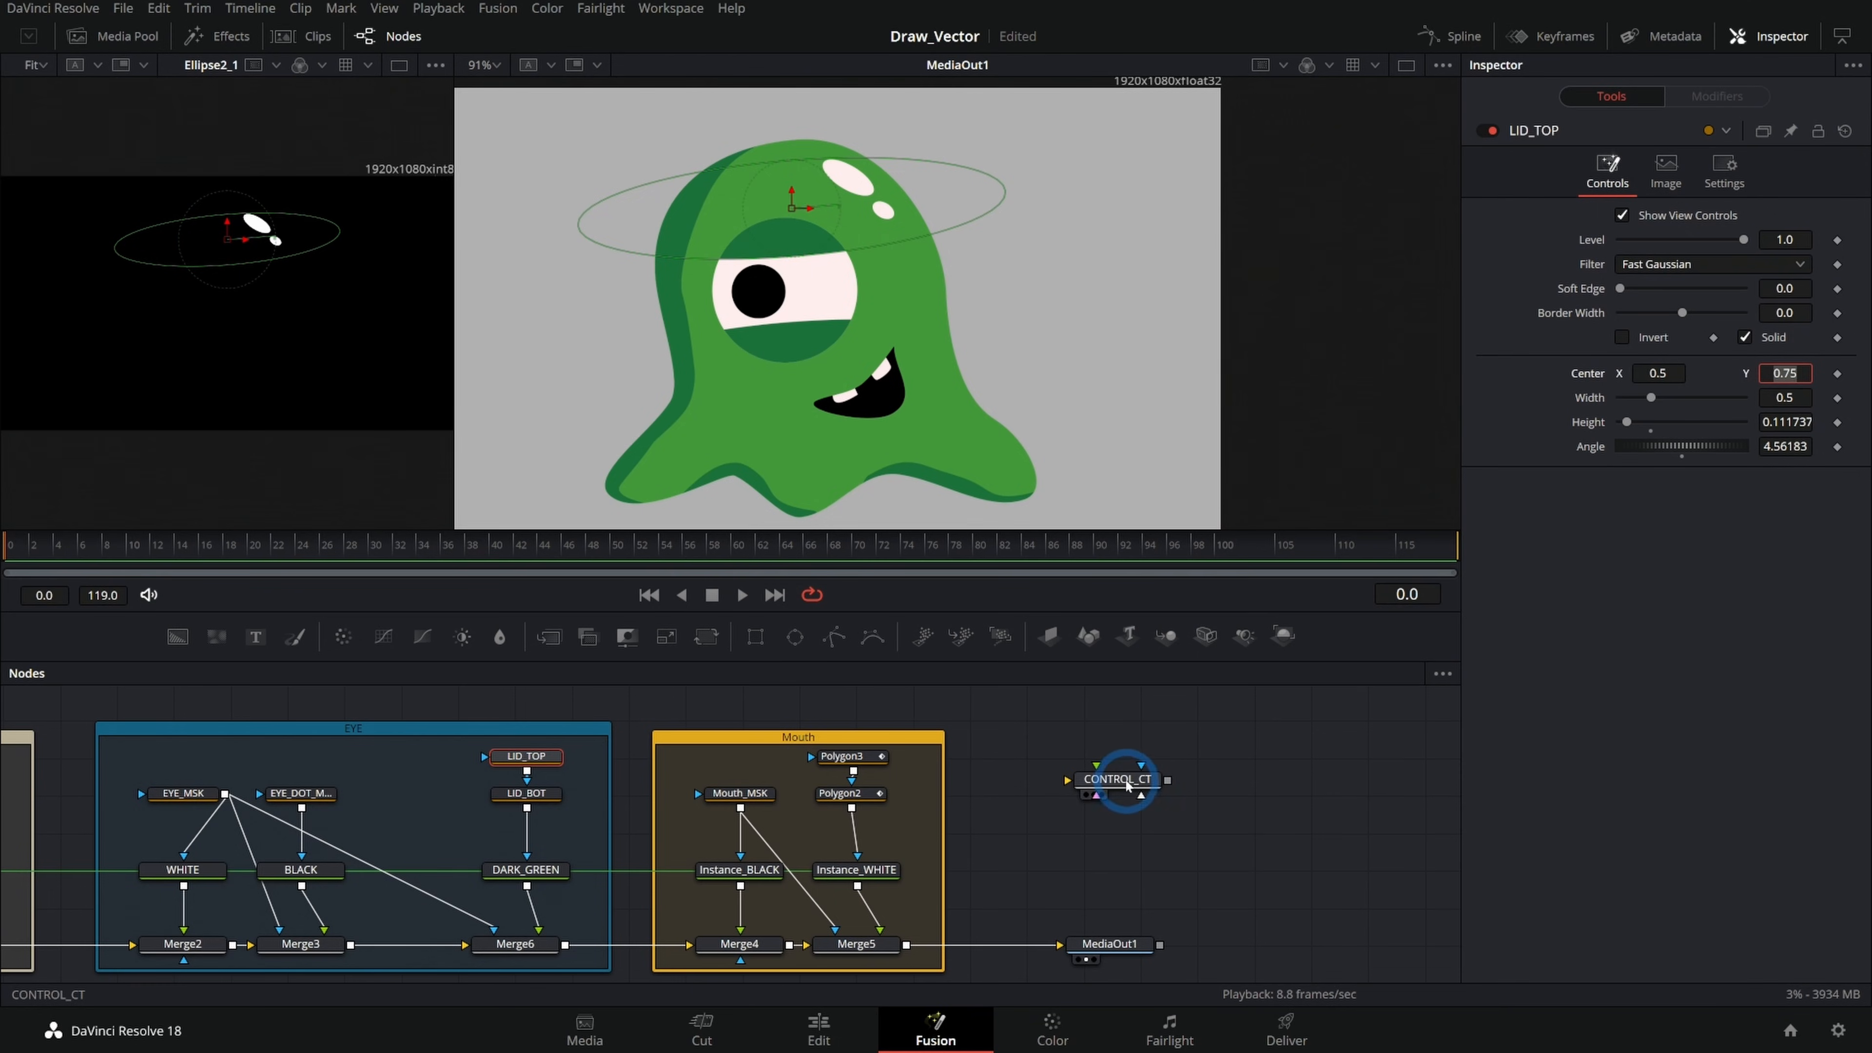
left_click(808, 190)
left_click_drag(809, 192, 827, 259)
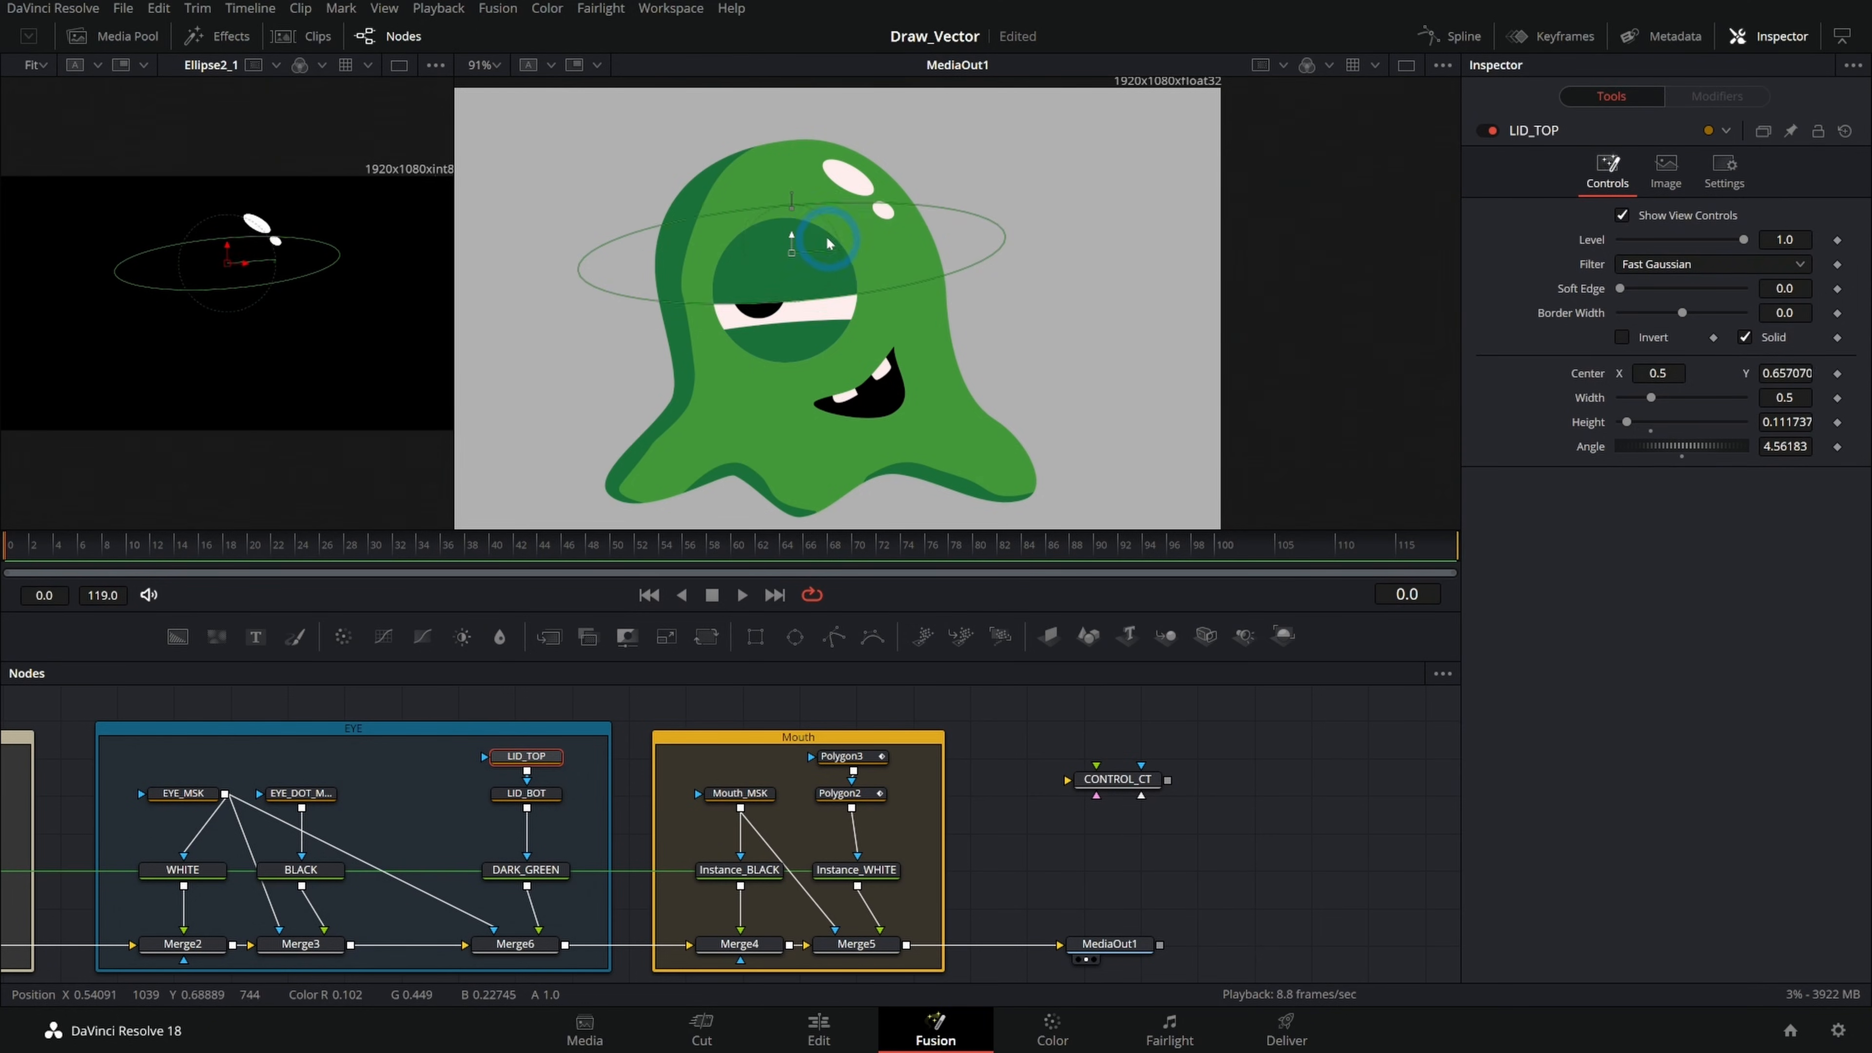
Pin CONTROL_CT in the Inspector and start an expression on the Center Y value of LID_TOP.
left_click(1120, 785)
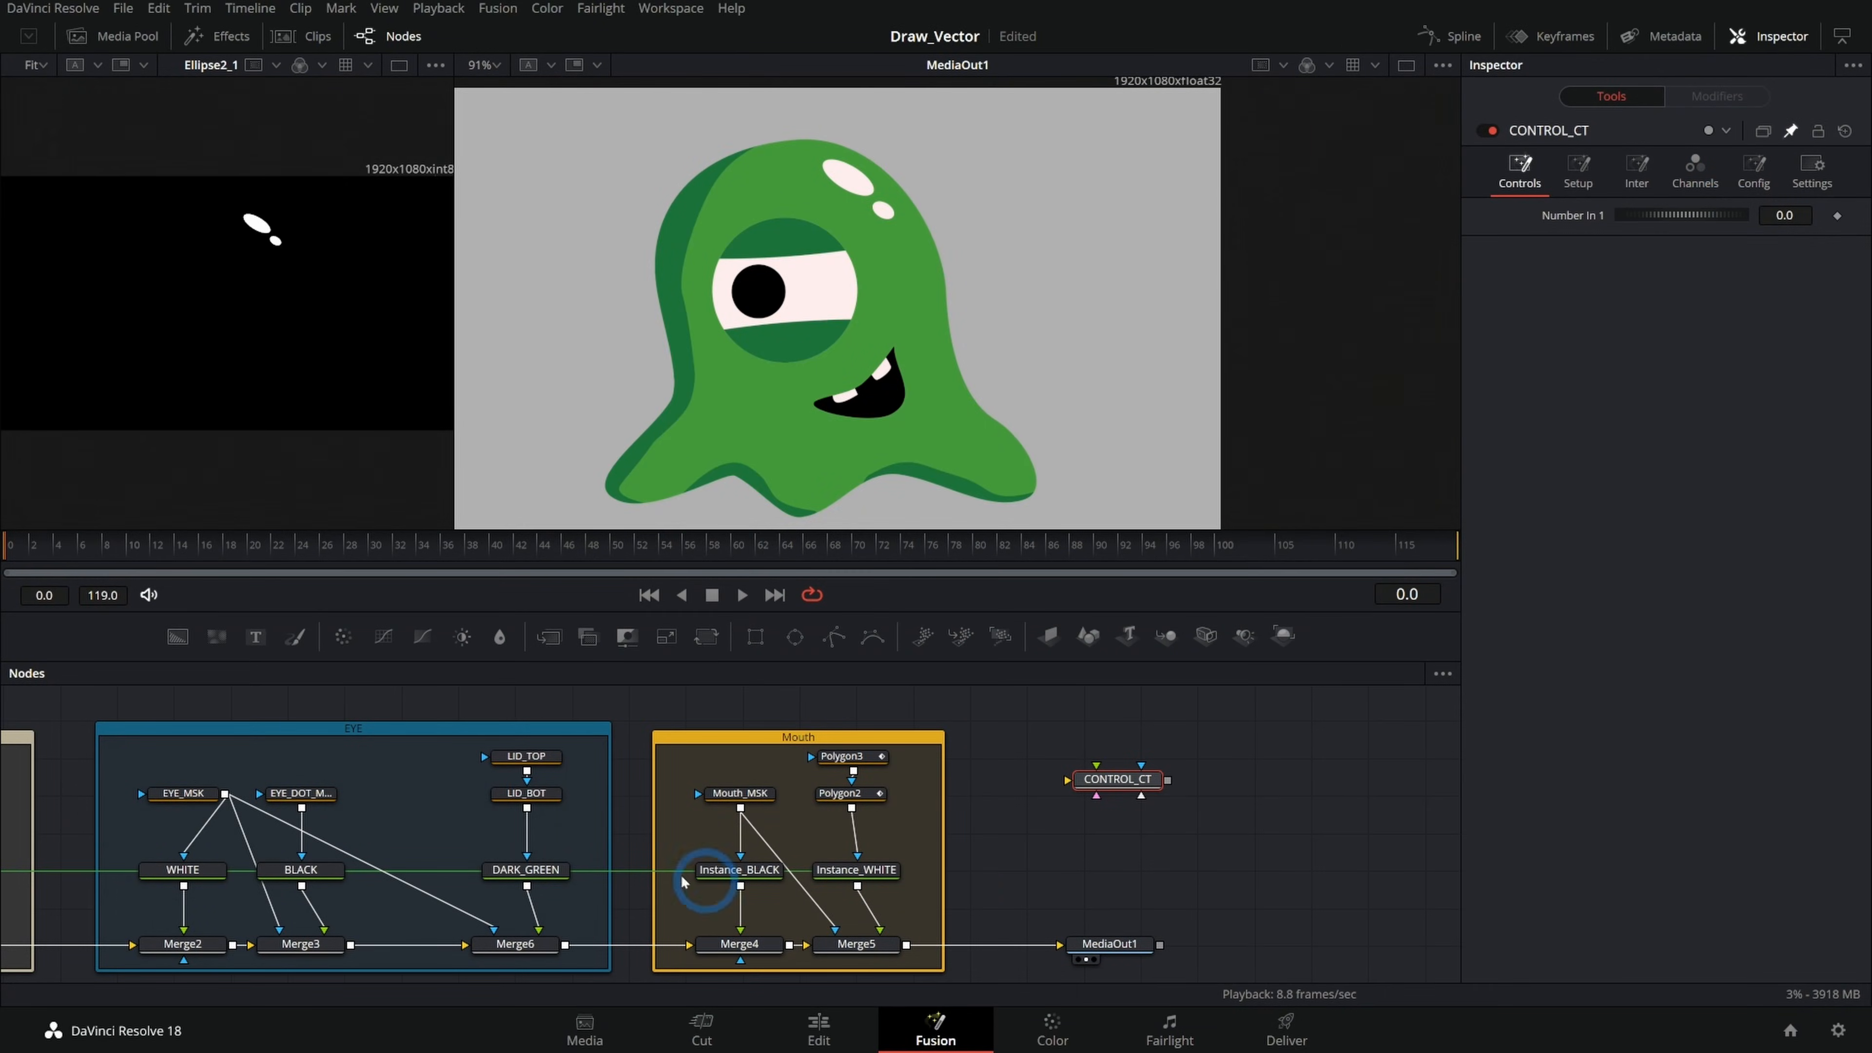
left_click(541, 760)
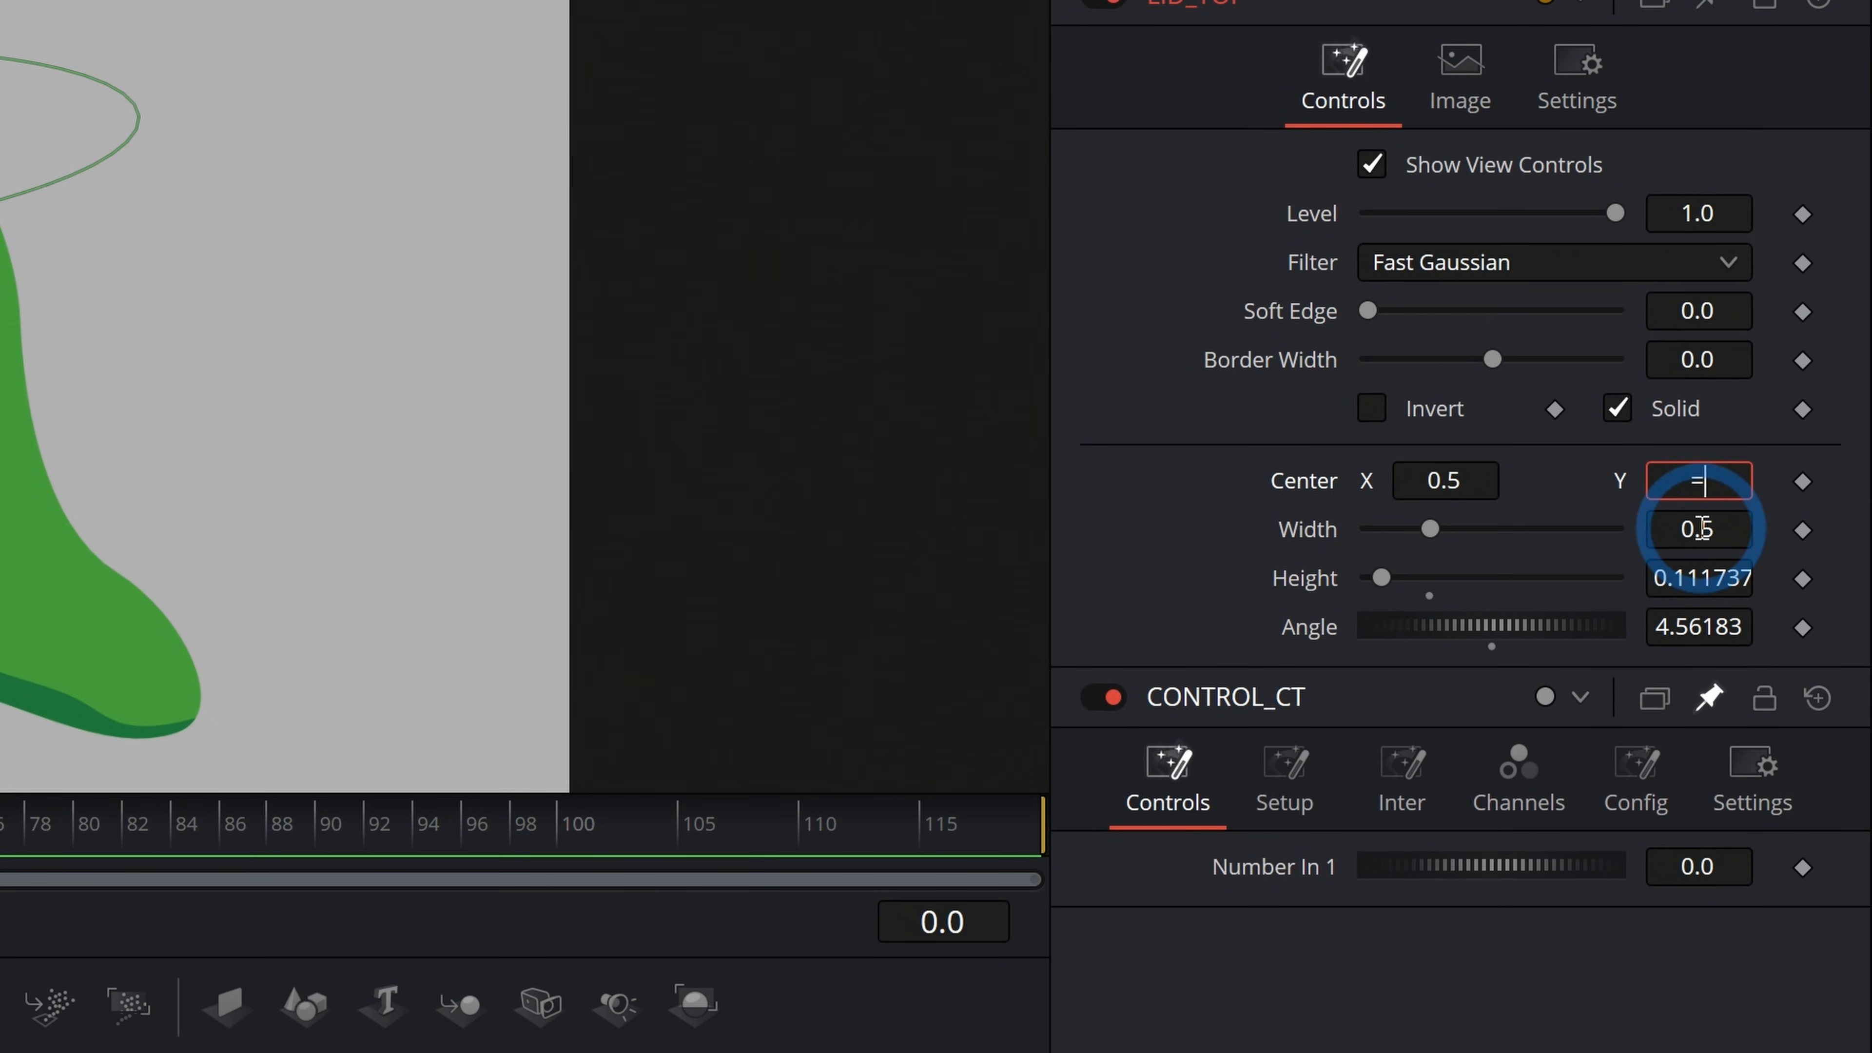
left_click(1700, 528)
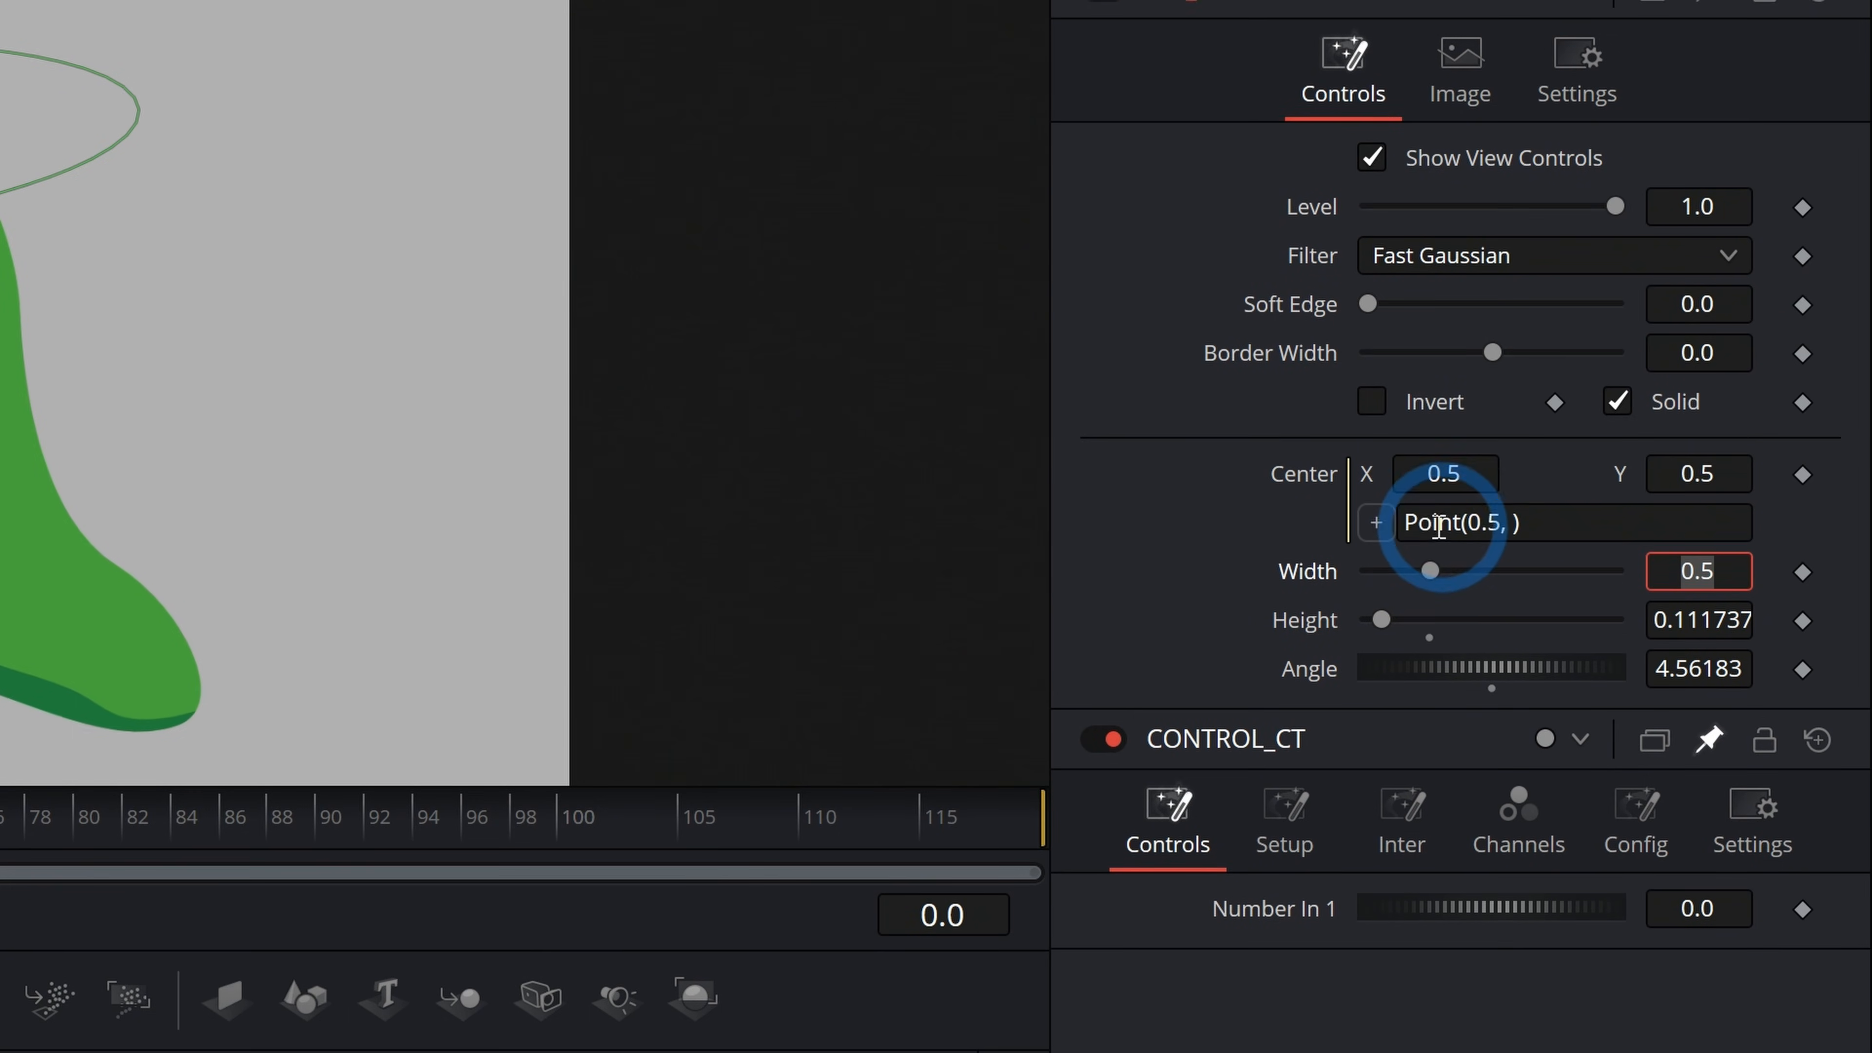
Complete the LID_TOP Center expression as Point(0.5, 0.5).
left_click(1577, 528)
left_click_drag(1577, 528, 1418, 488)
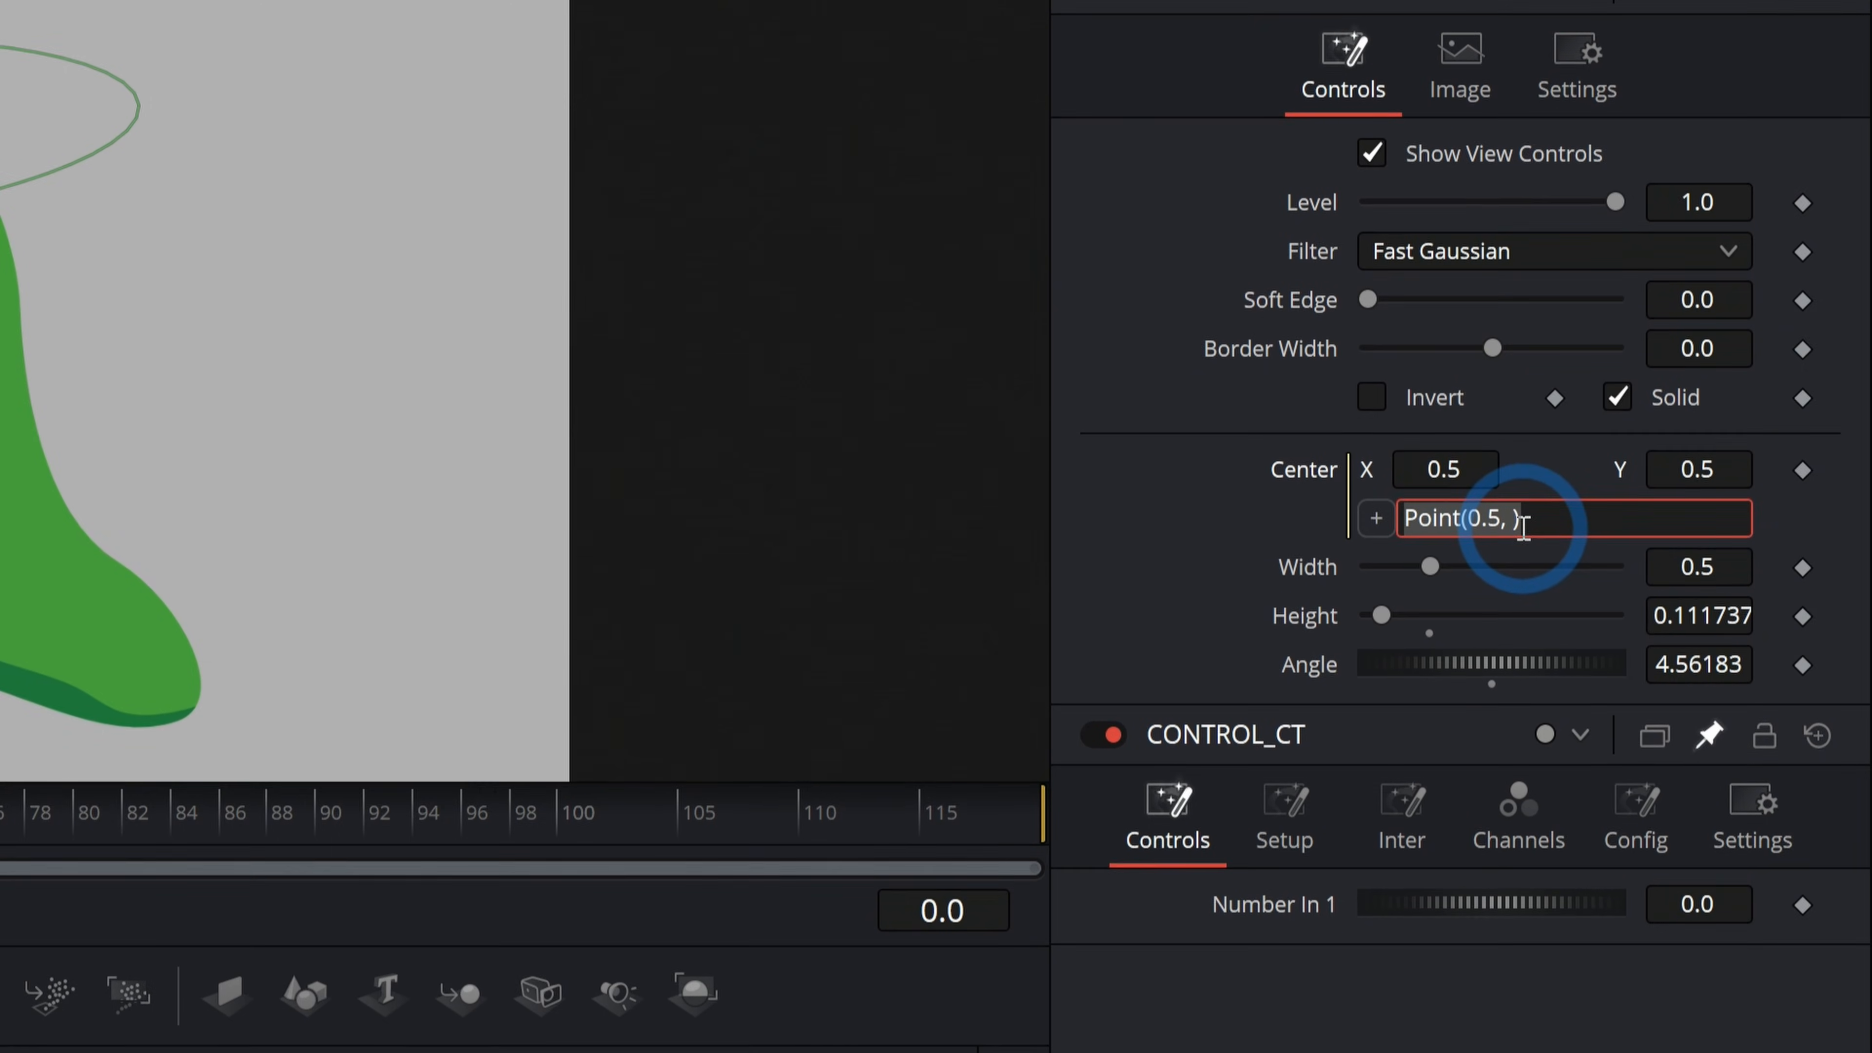
left_click(1529, 582)
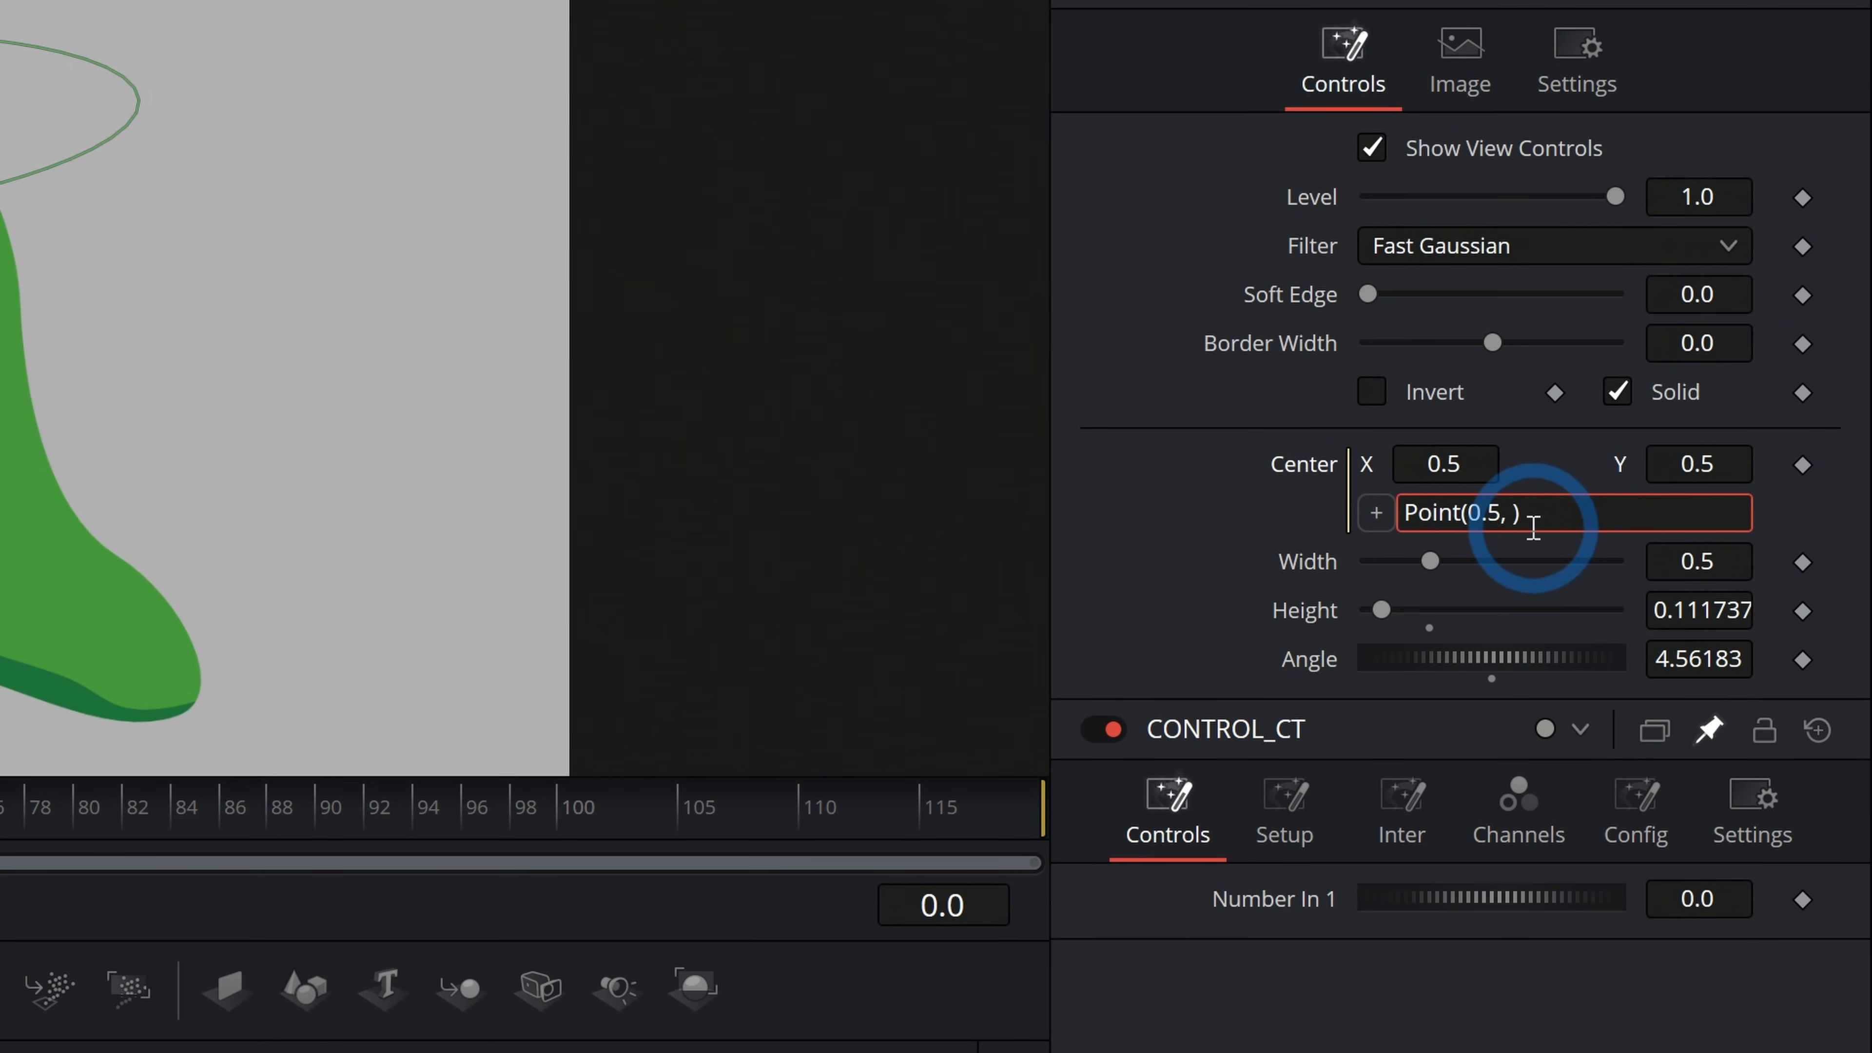
left_click(1546, 511)
left_click_drag(1545, 529, 1417, 526)
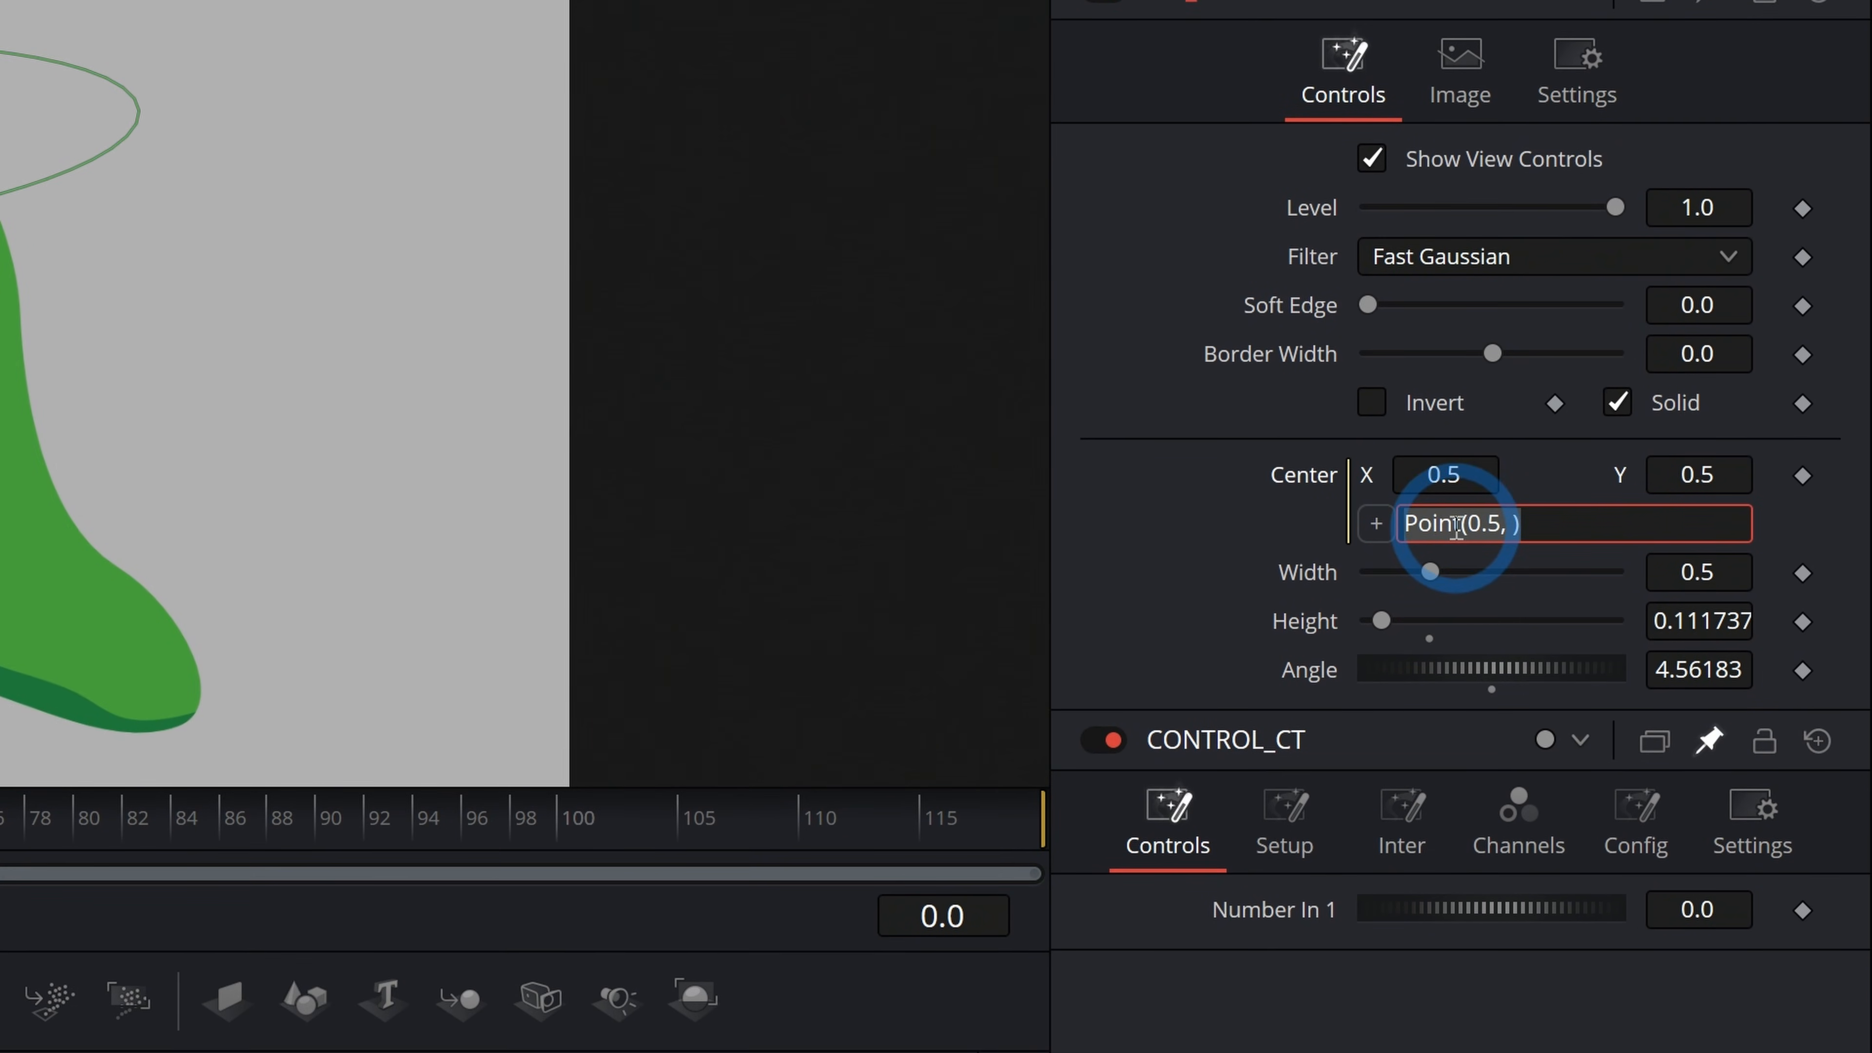
left_click(1510, 516)
type("0.5")
left_click_drag(1467, 538, 1545, 540)
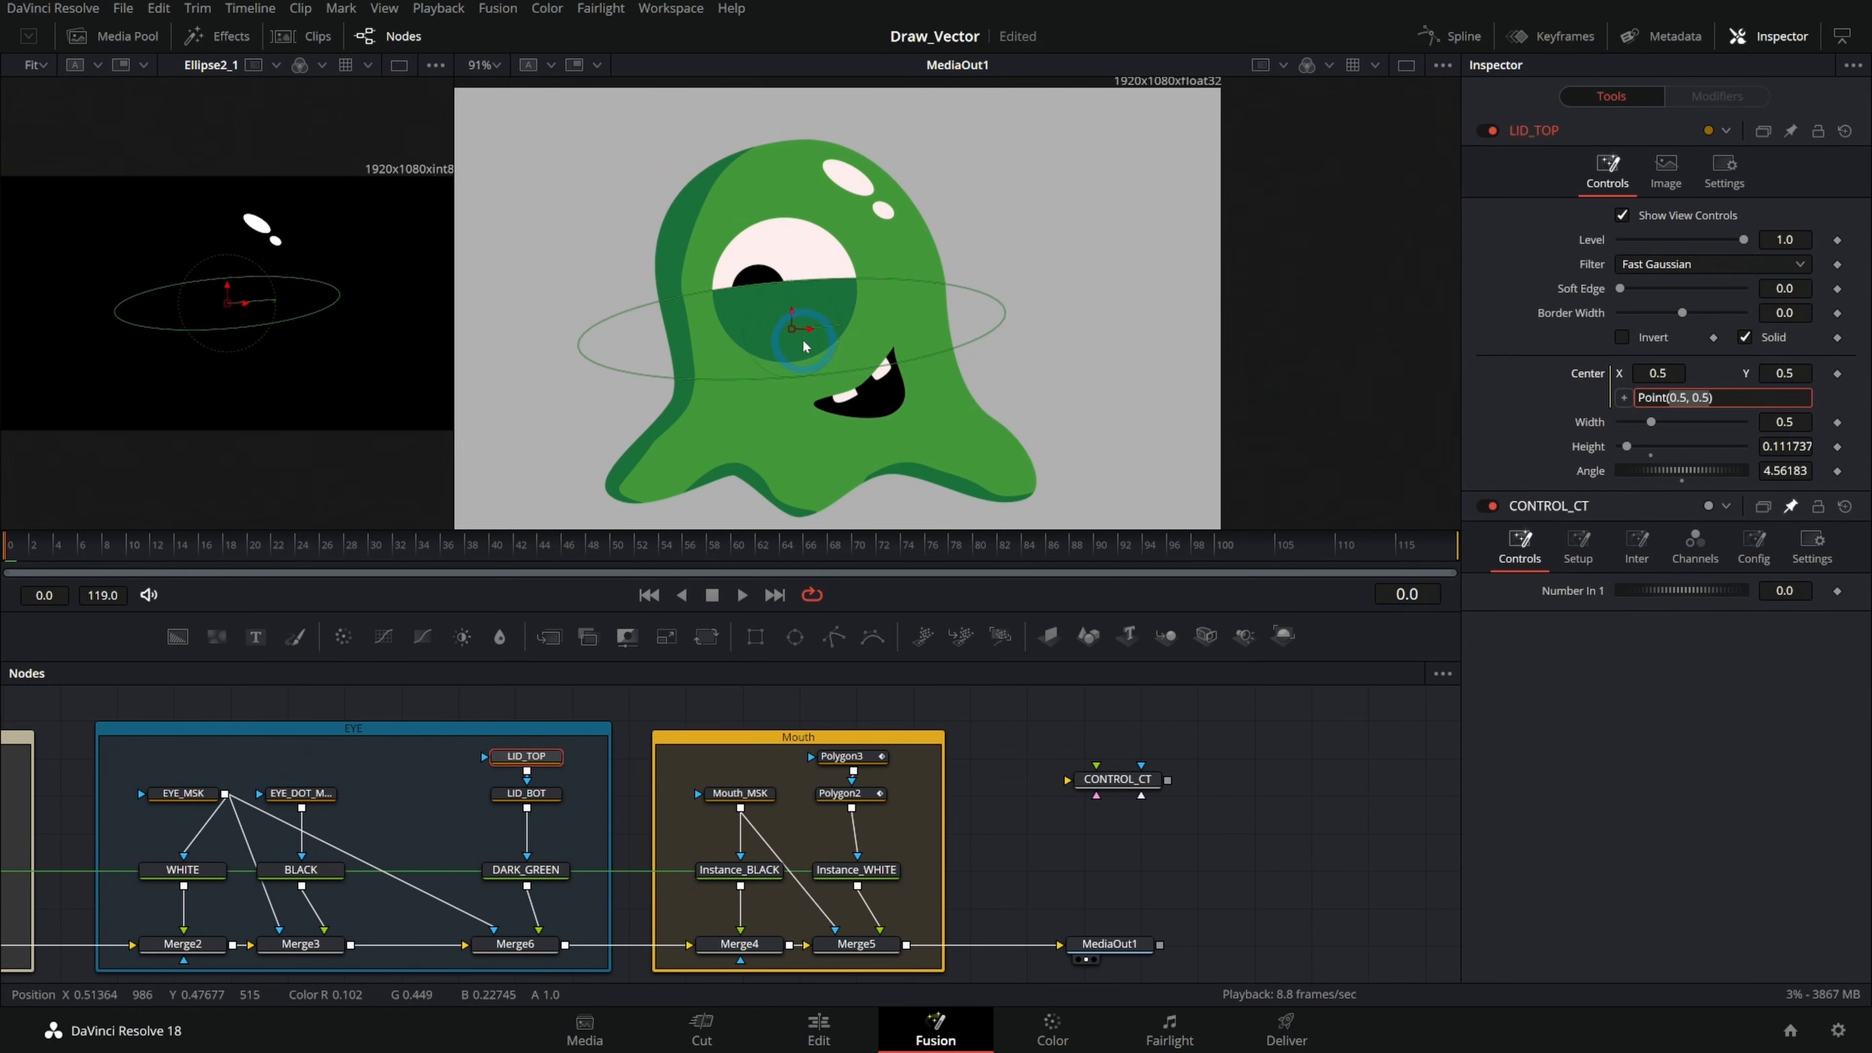
Change the LID_TOP Center expression to Point(0.5, 0.75).
left_click(1299, 501)
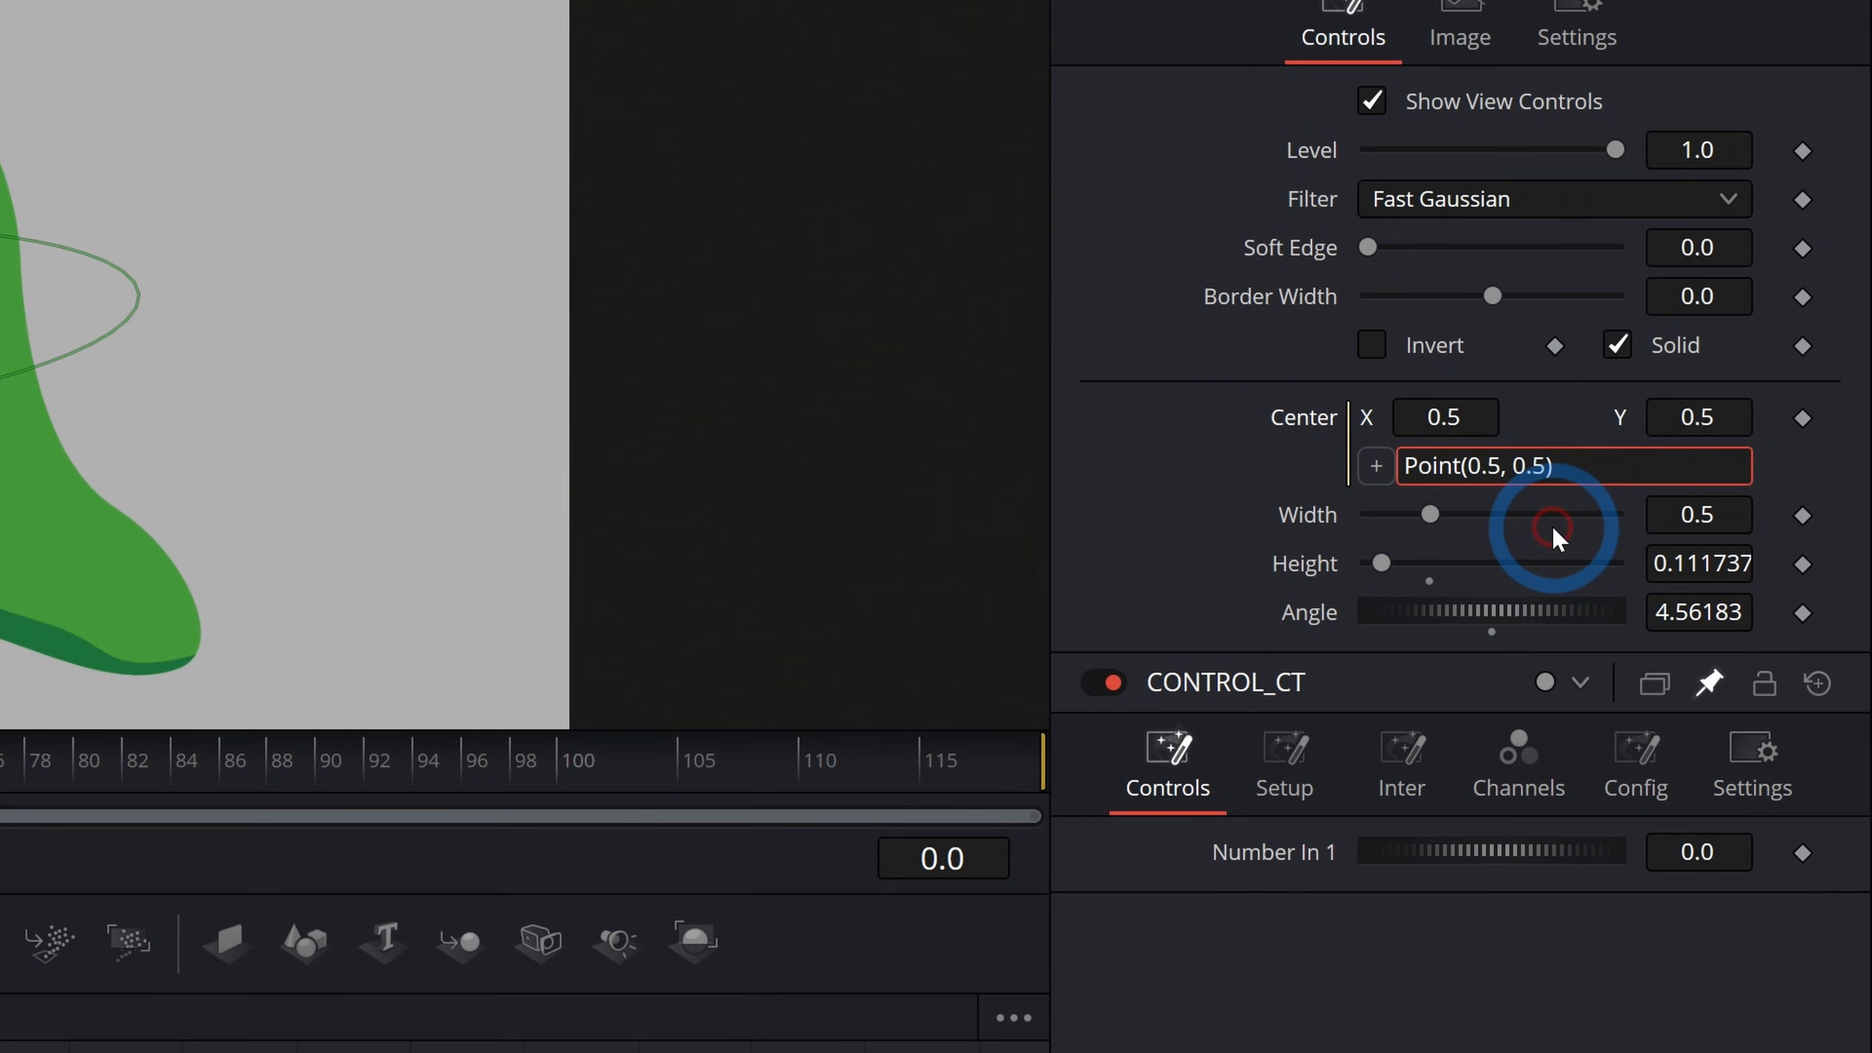
type("7")
left_click(884, 236)
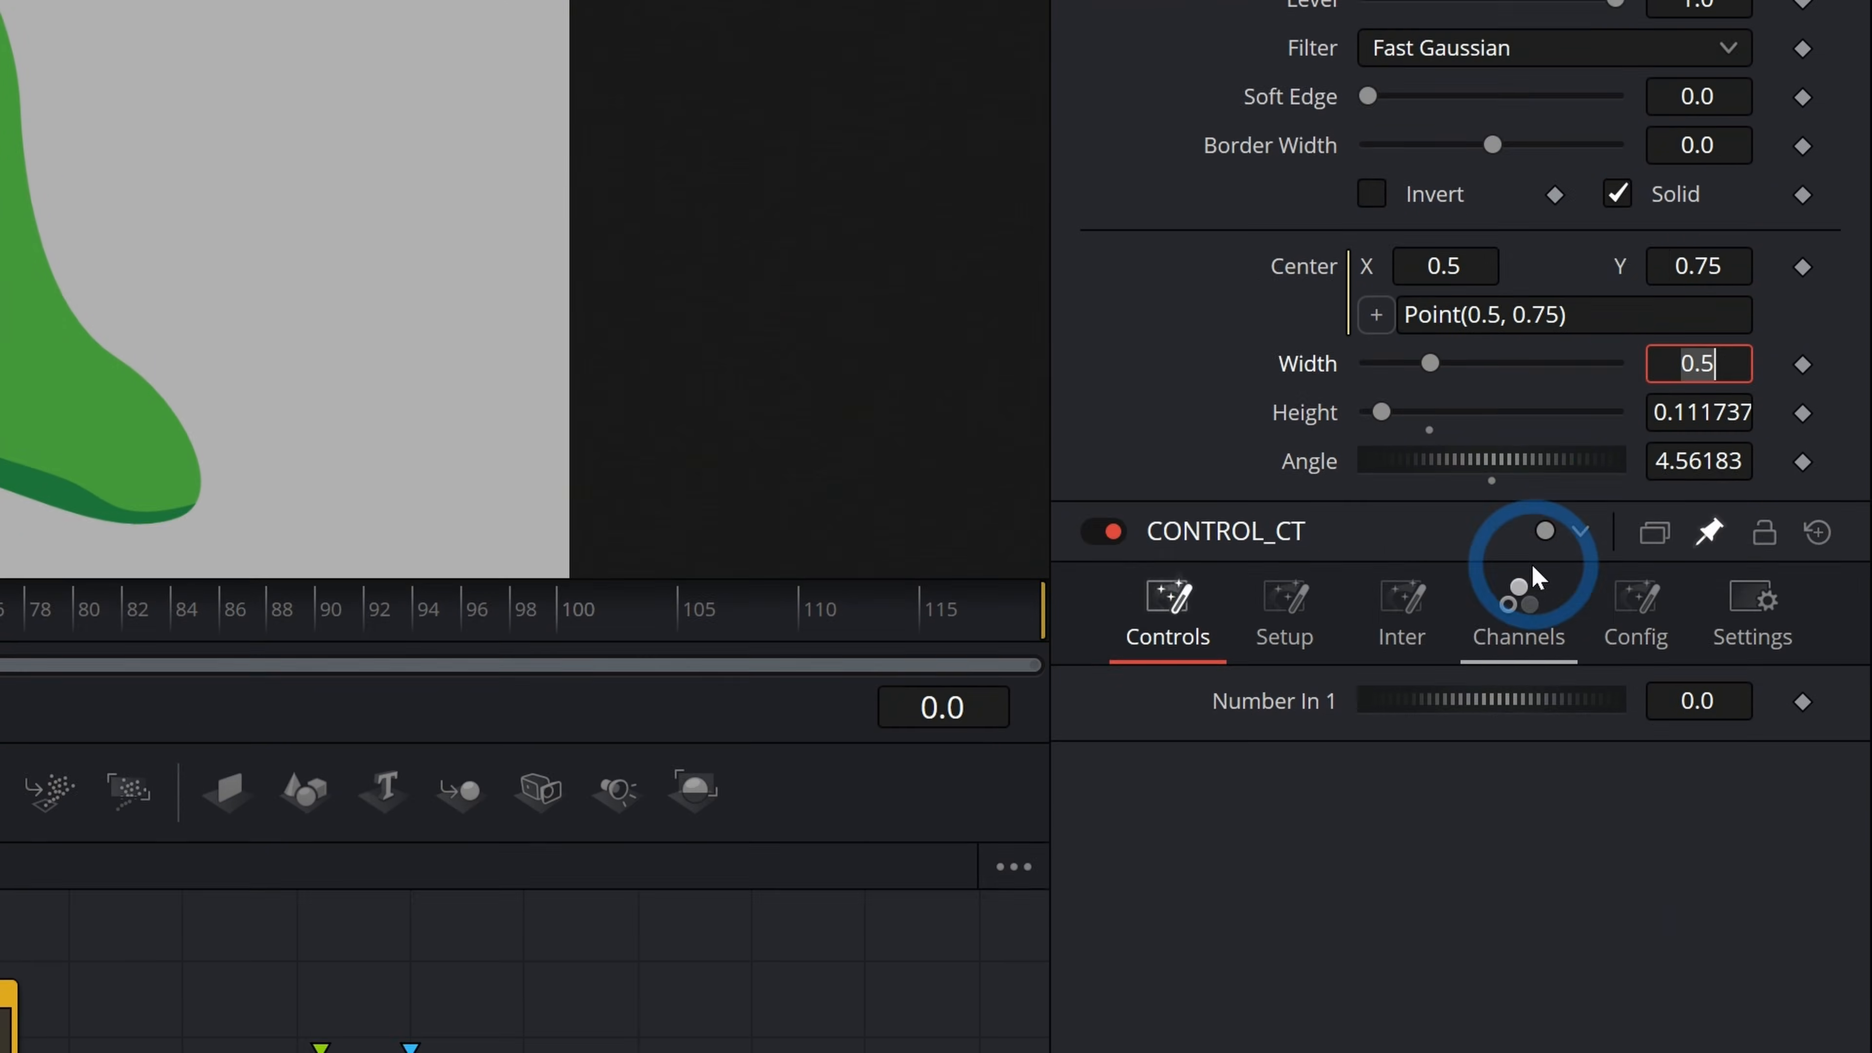
Replace the Y value in the LID_TOP Center expression with a link to Number In 1, giving Point(0.5, CONTROL_CT.NumberIn1).
left_click_drag(1376, 154, 1383, 463)
left_click_drag(1384, 557, 1308, 640)
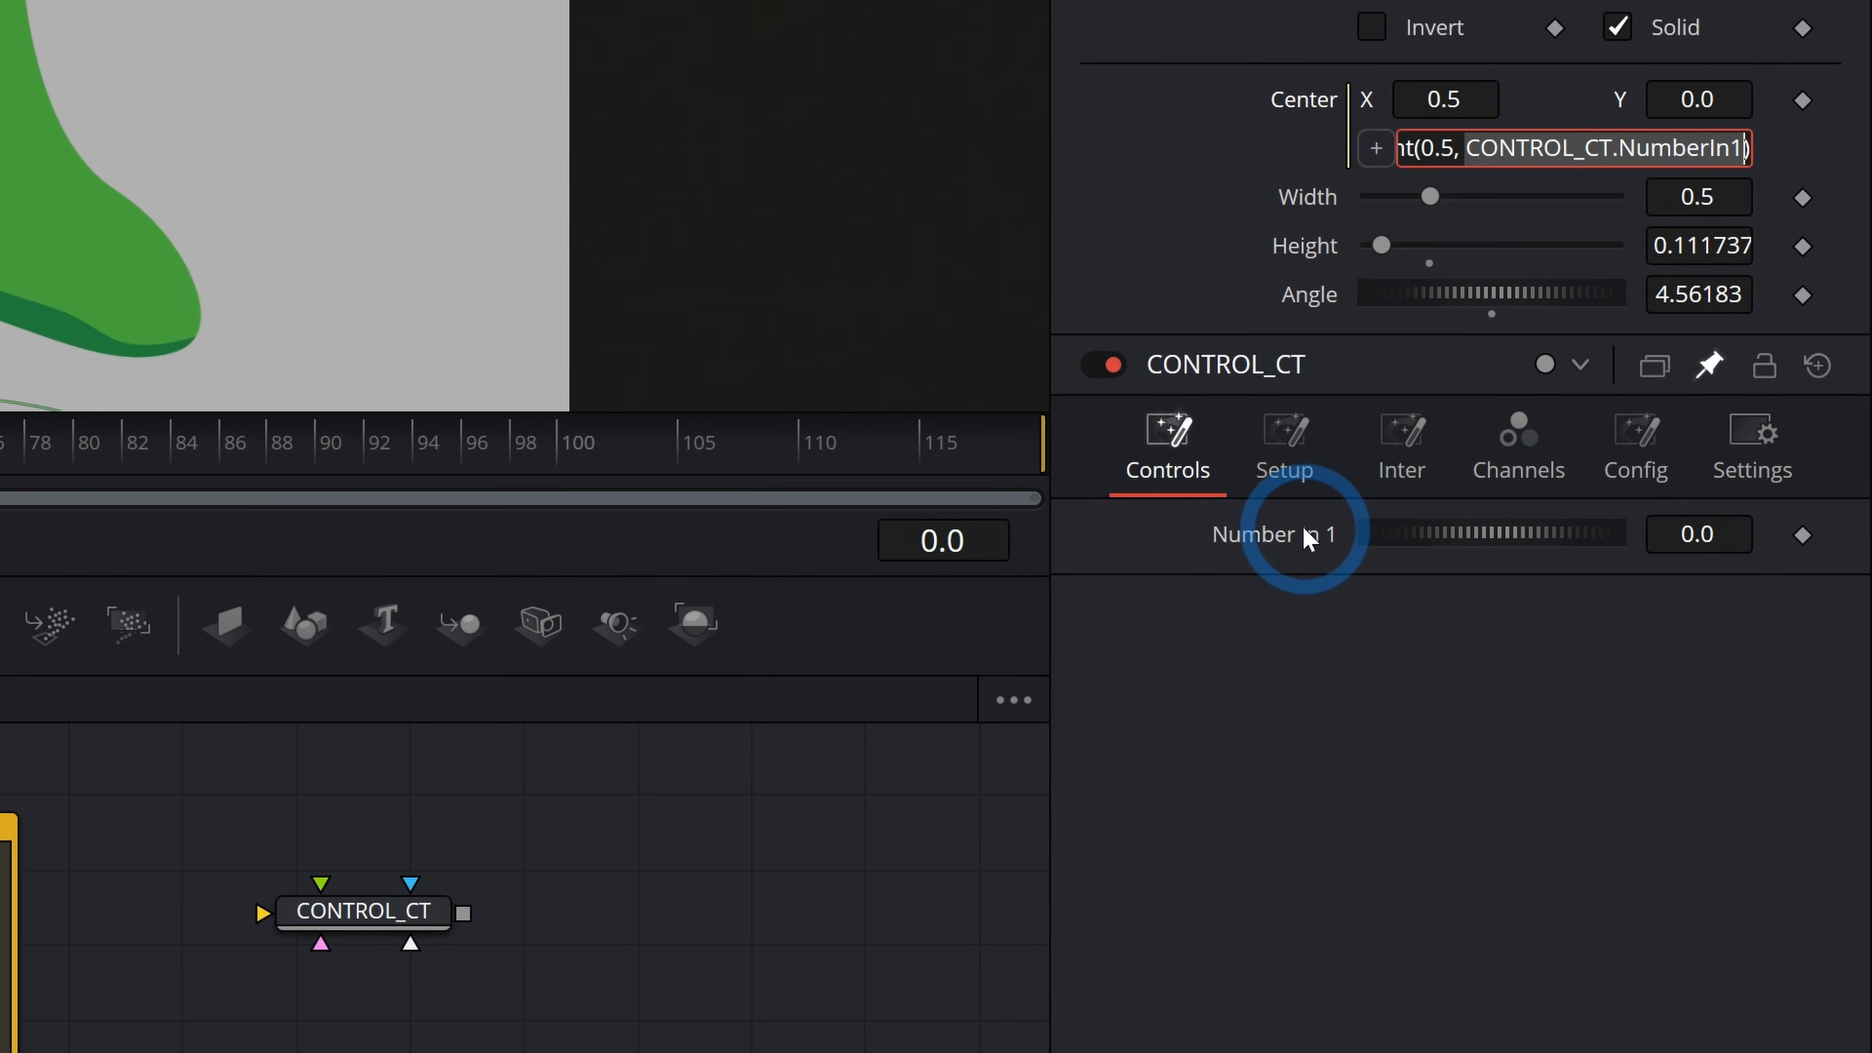
left_click(1186, 189)
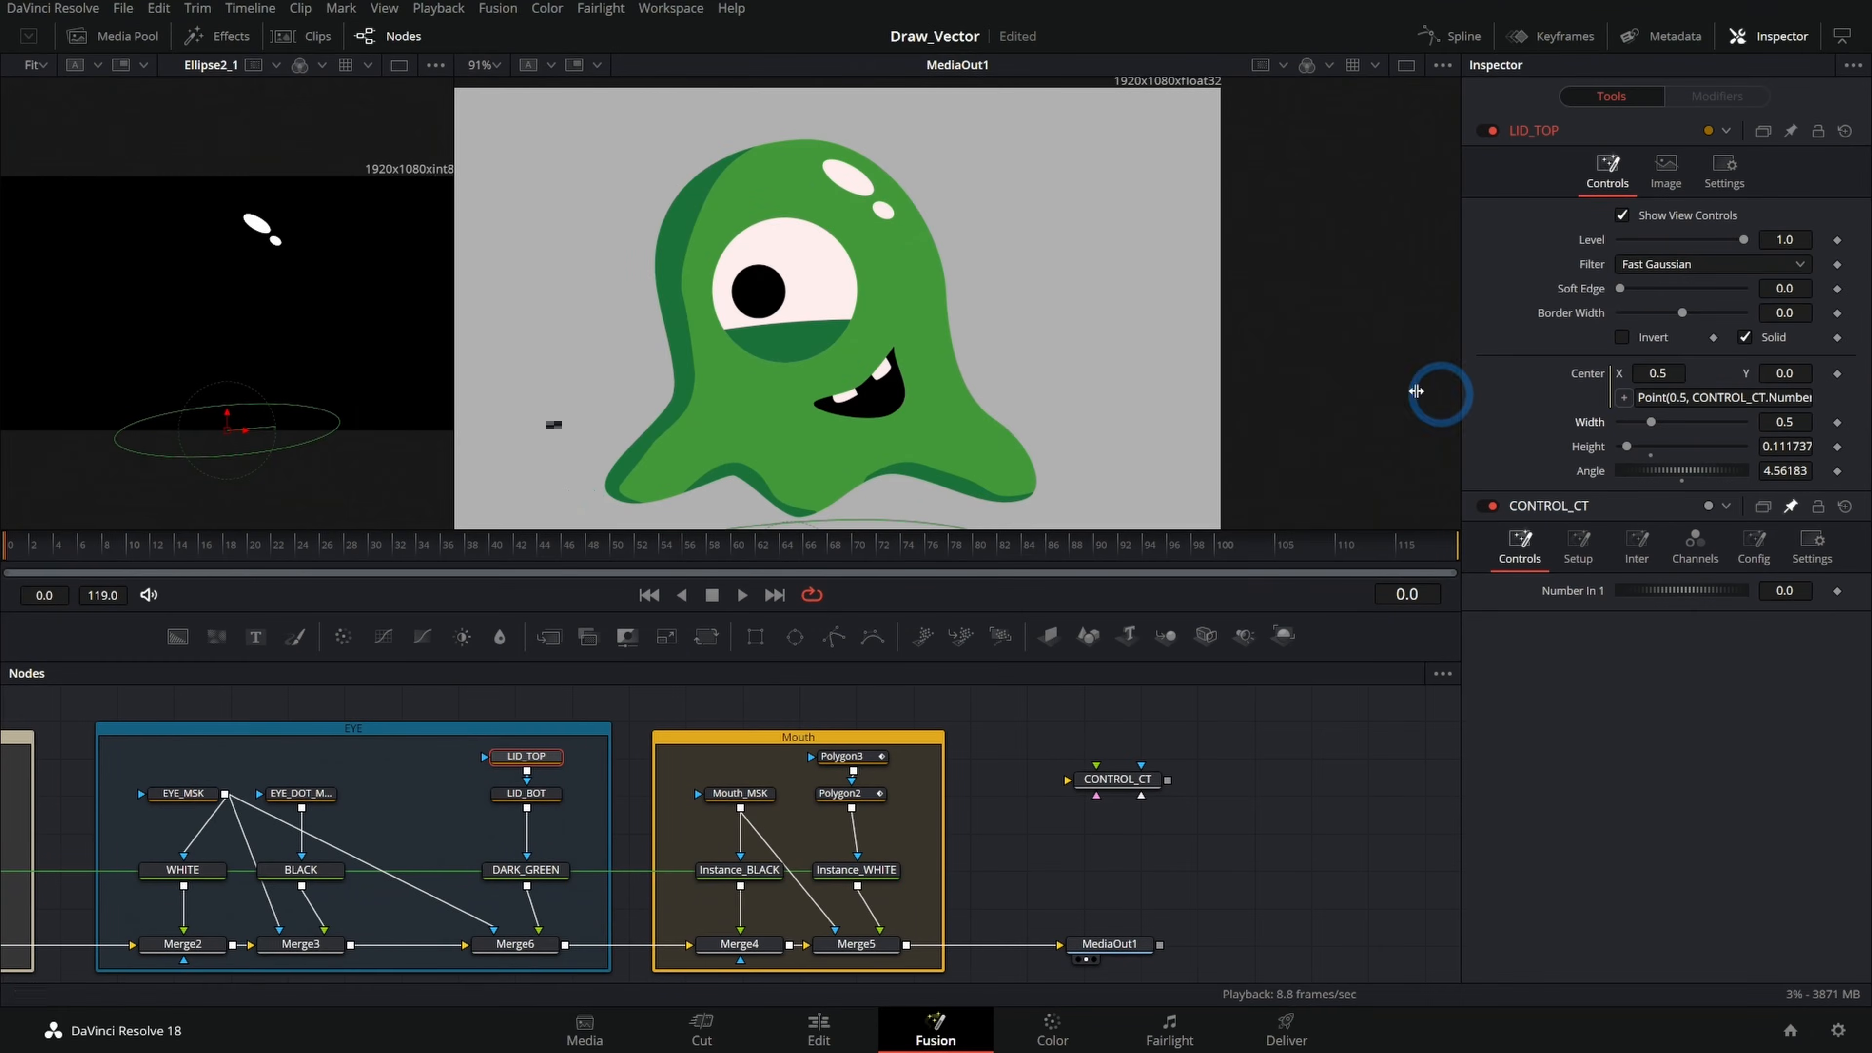
Set Number In 1 of CONTROL_CT to 0.75.
left_click(1689, 876)
left_click(1689, 525)
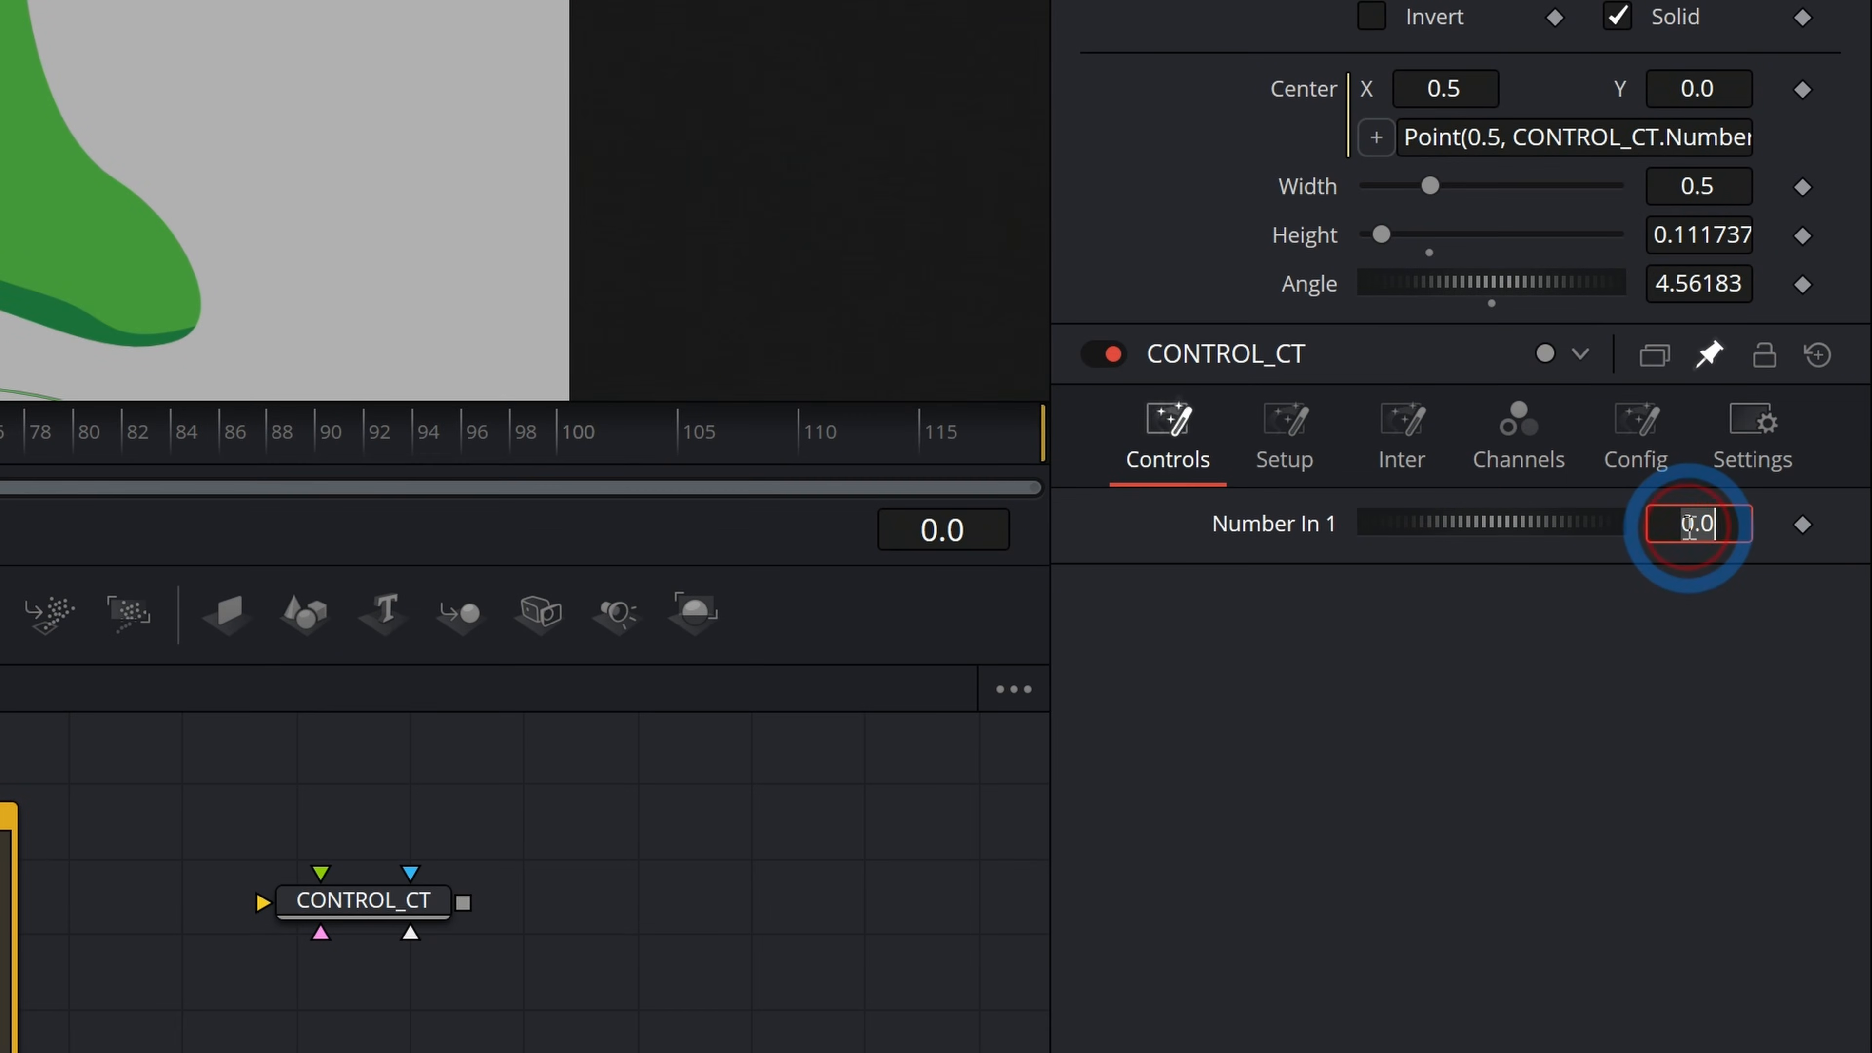
key("Return")
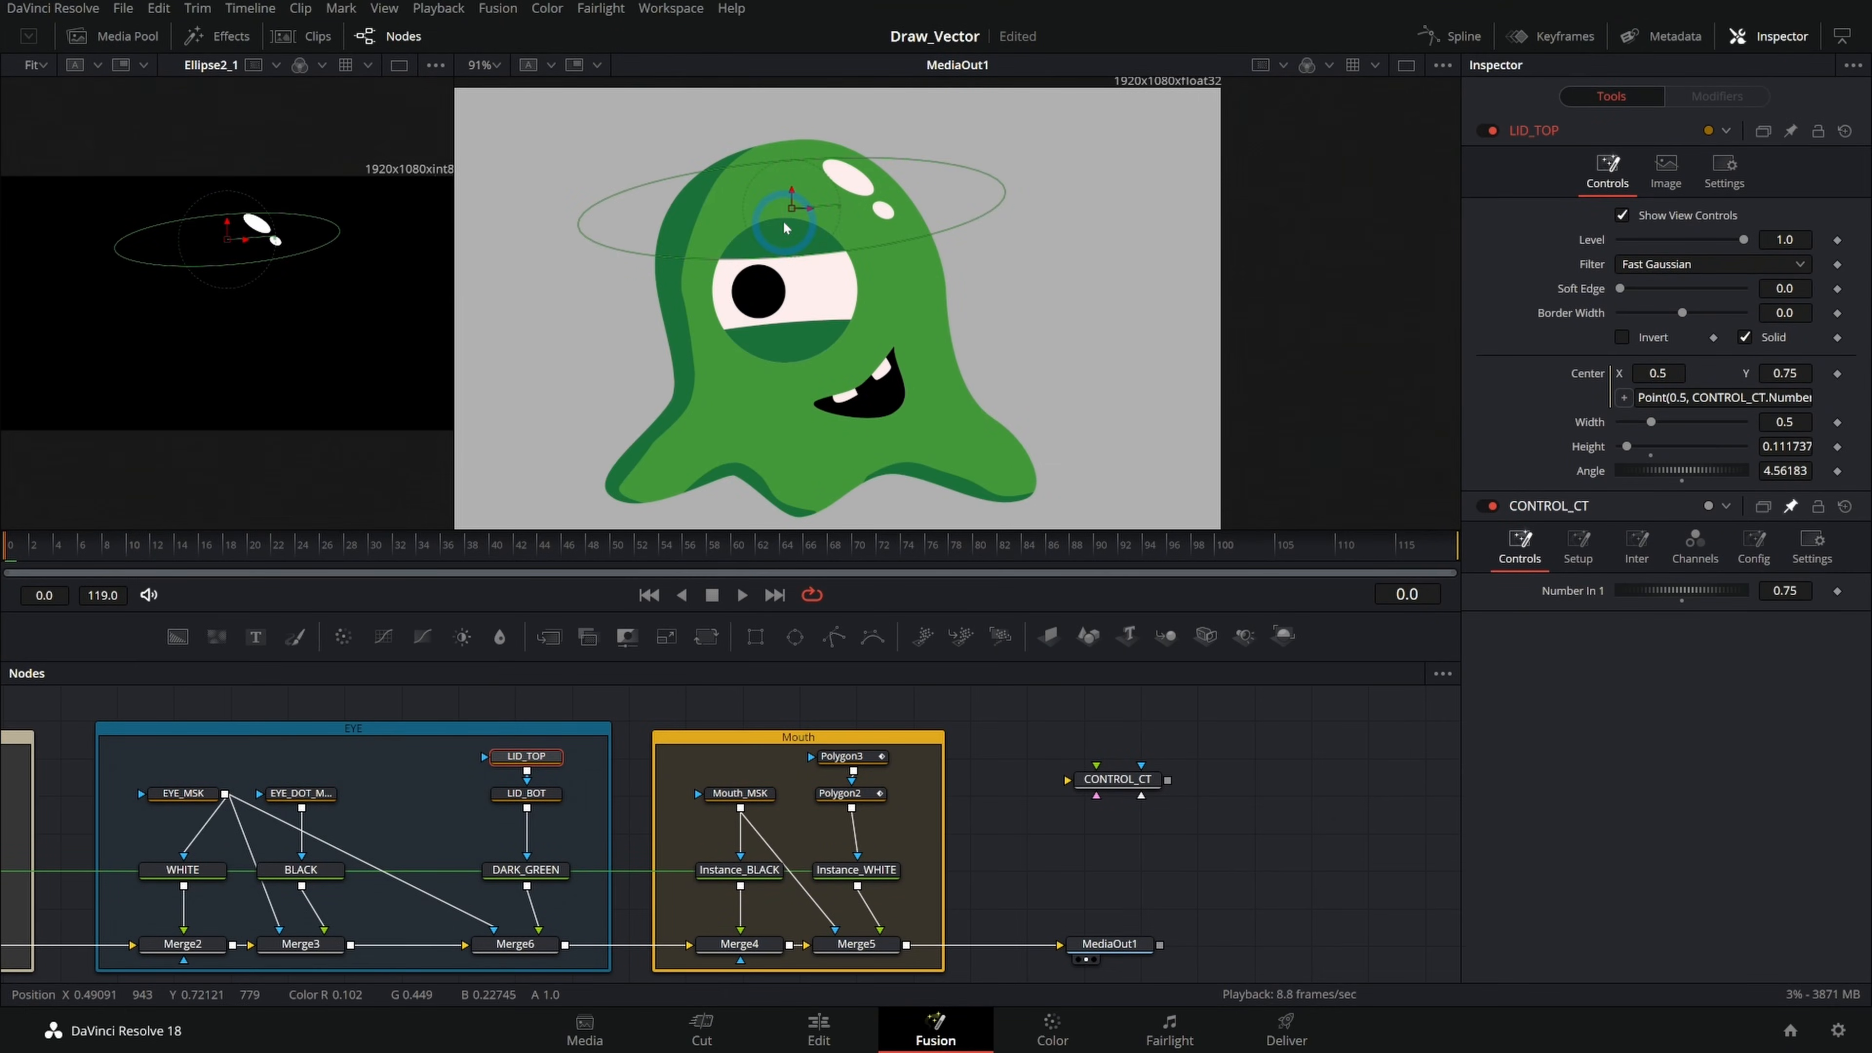
Vary Number In 1 of CONTROL_CT to test how it moves the top eyelid, and compare it with LID_TOP's Center Y.
left_click_drag(1648, 590, 1649, 589)
left_click(1778, 374)
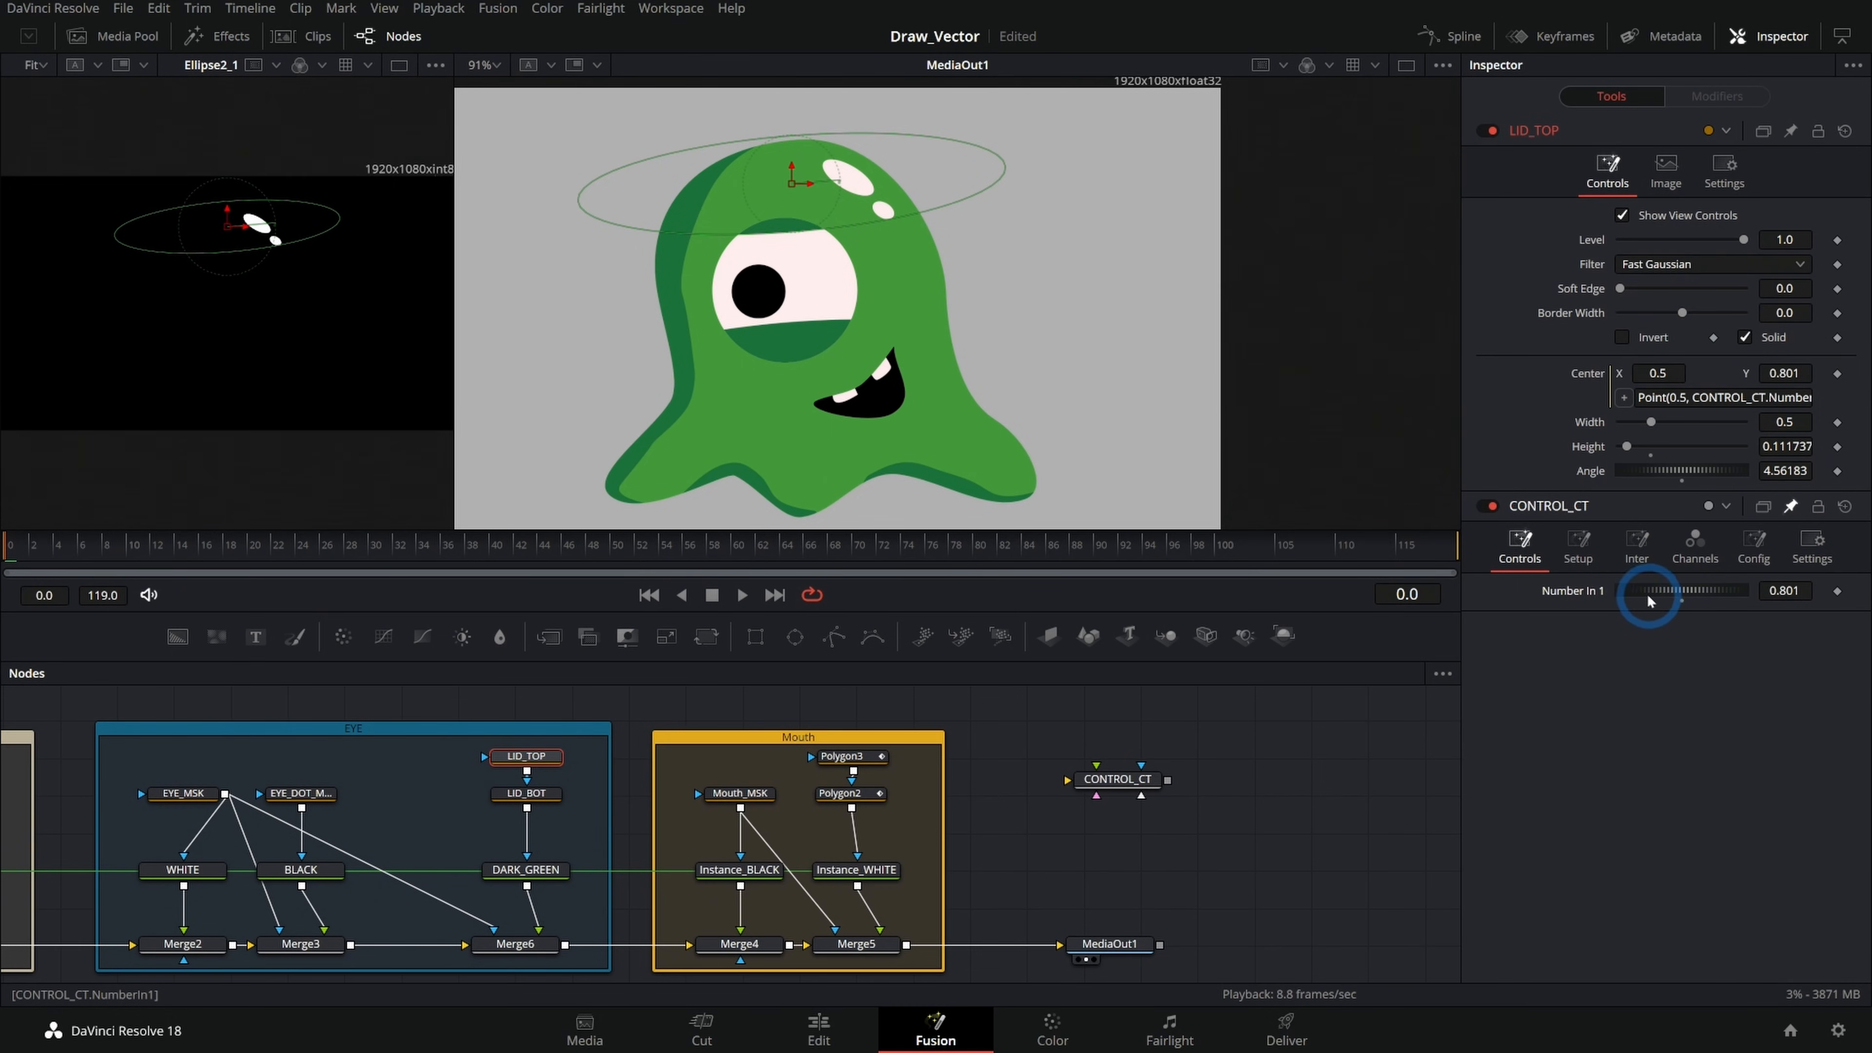
left_click_drag(1598, 593, 1645, 597)
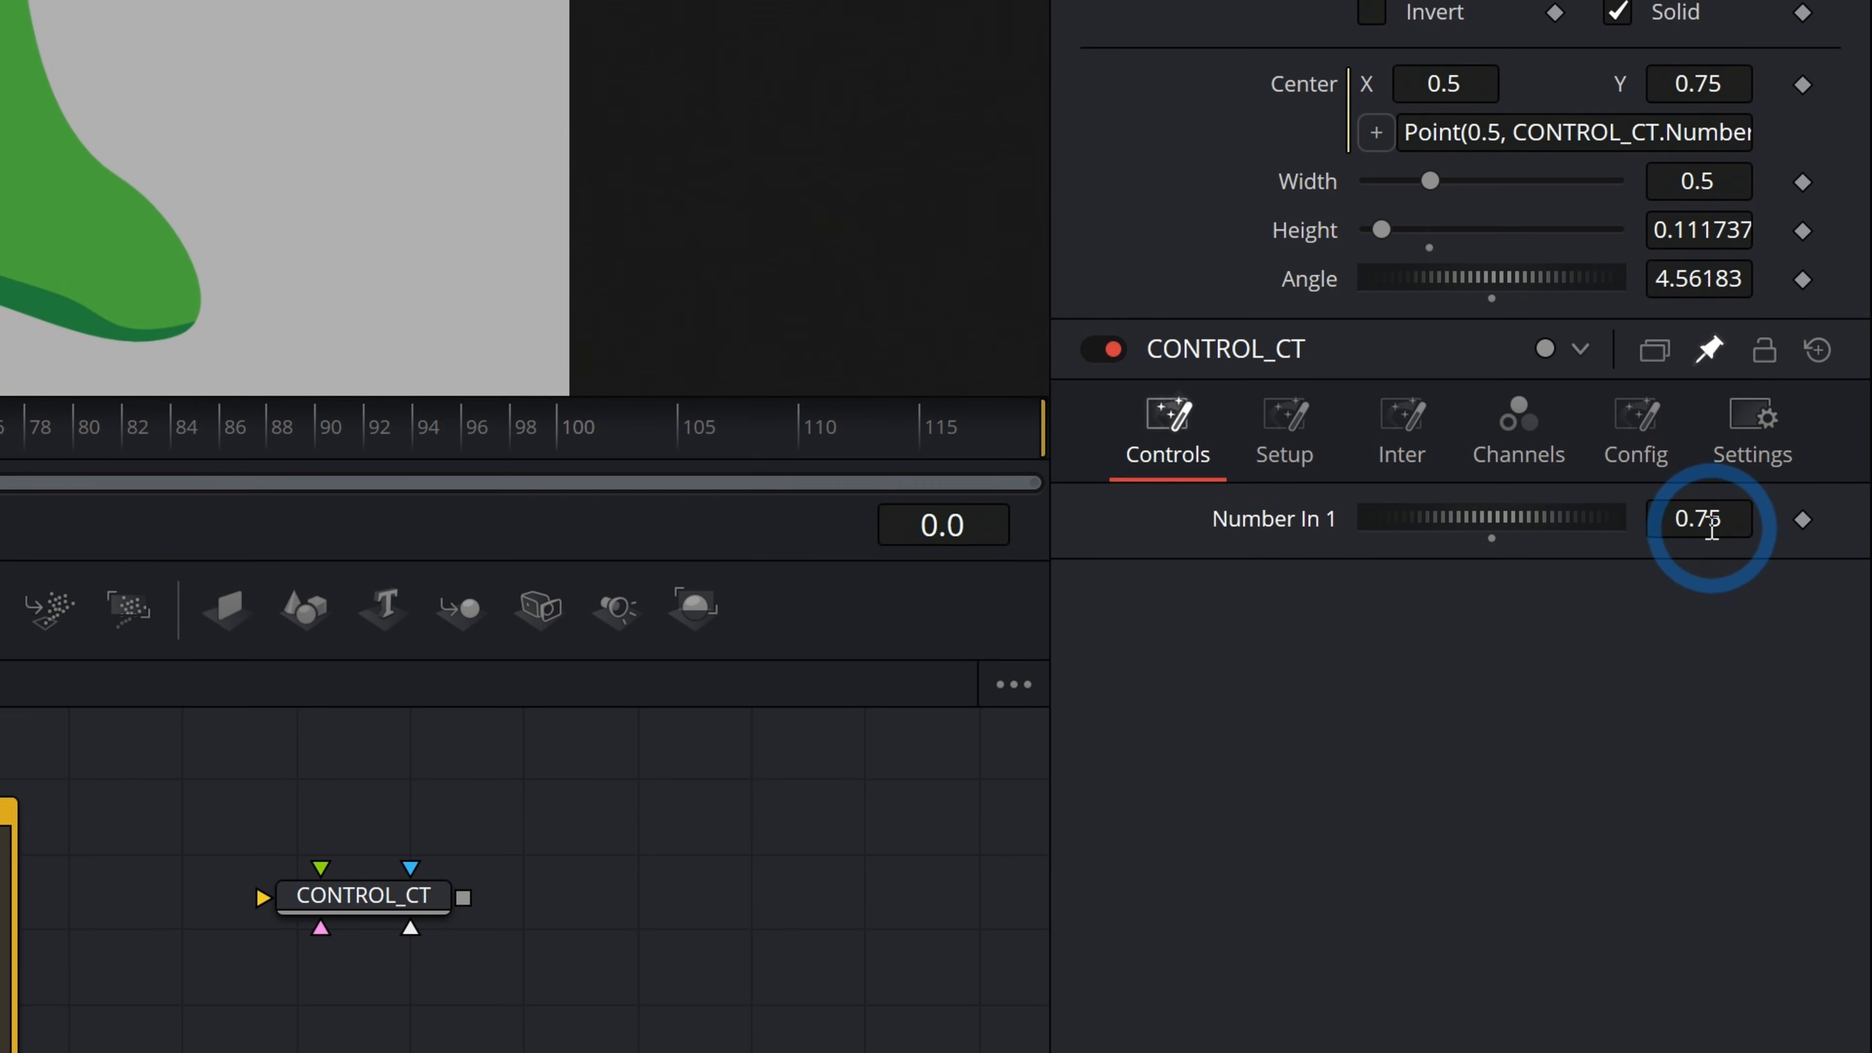
Change the LID_TOP Center expression to Point(0.5, .75-CONTROL_CT.NumberIn1) so the number subtracts from the eyelid's rest height.
left_click(1674, 131)
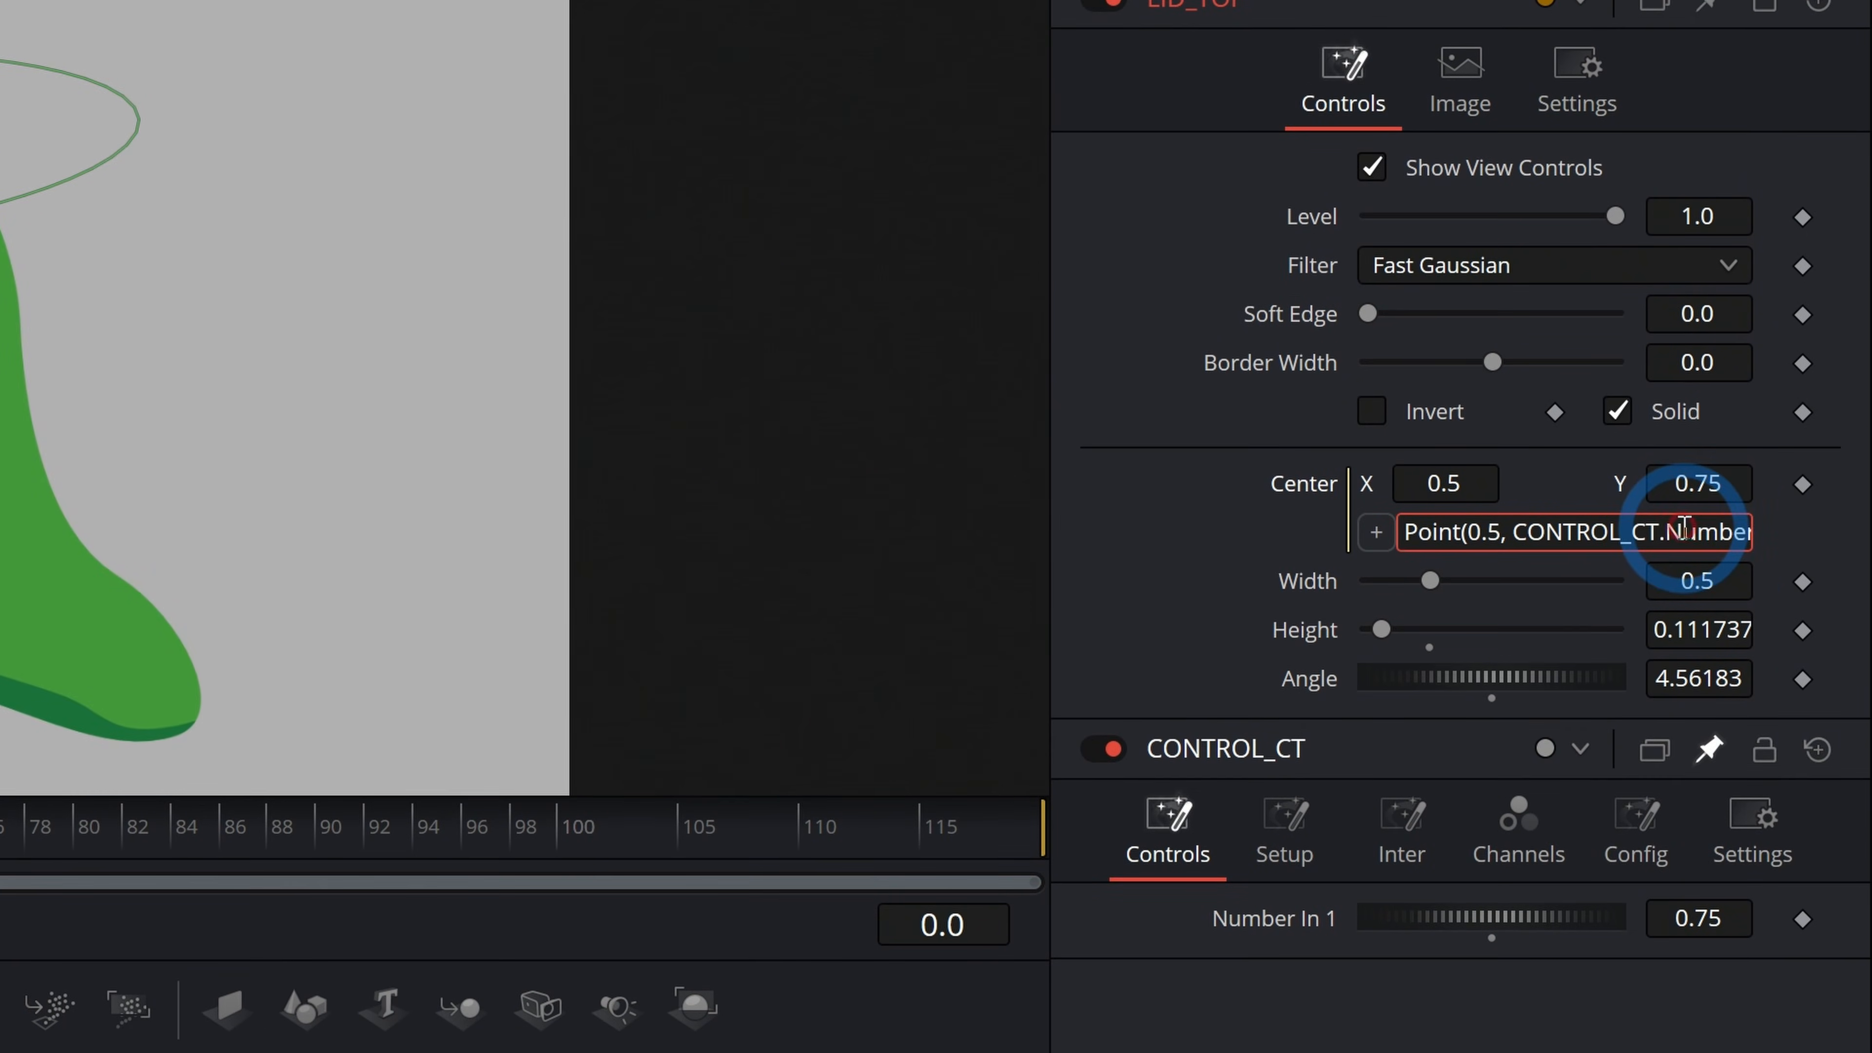
left_click(1524, 532)
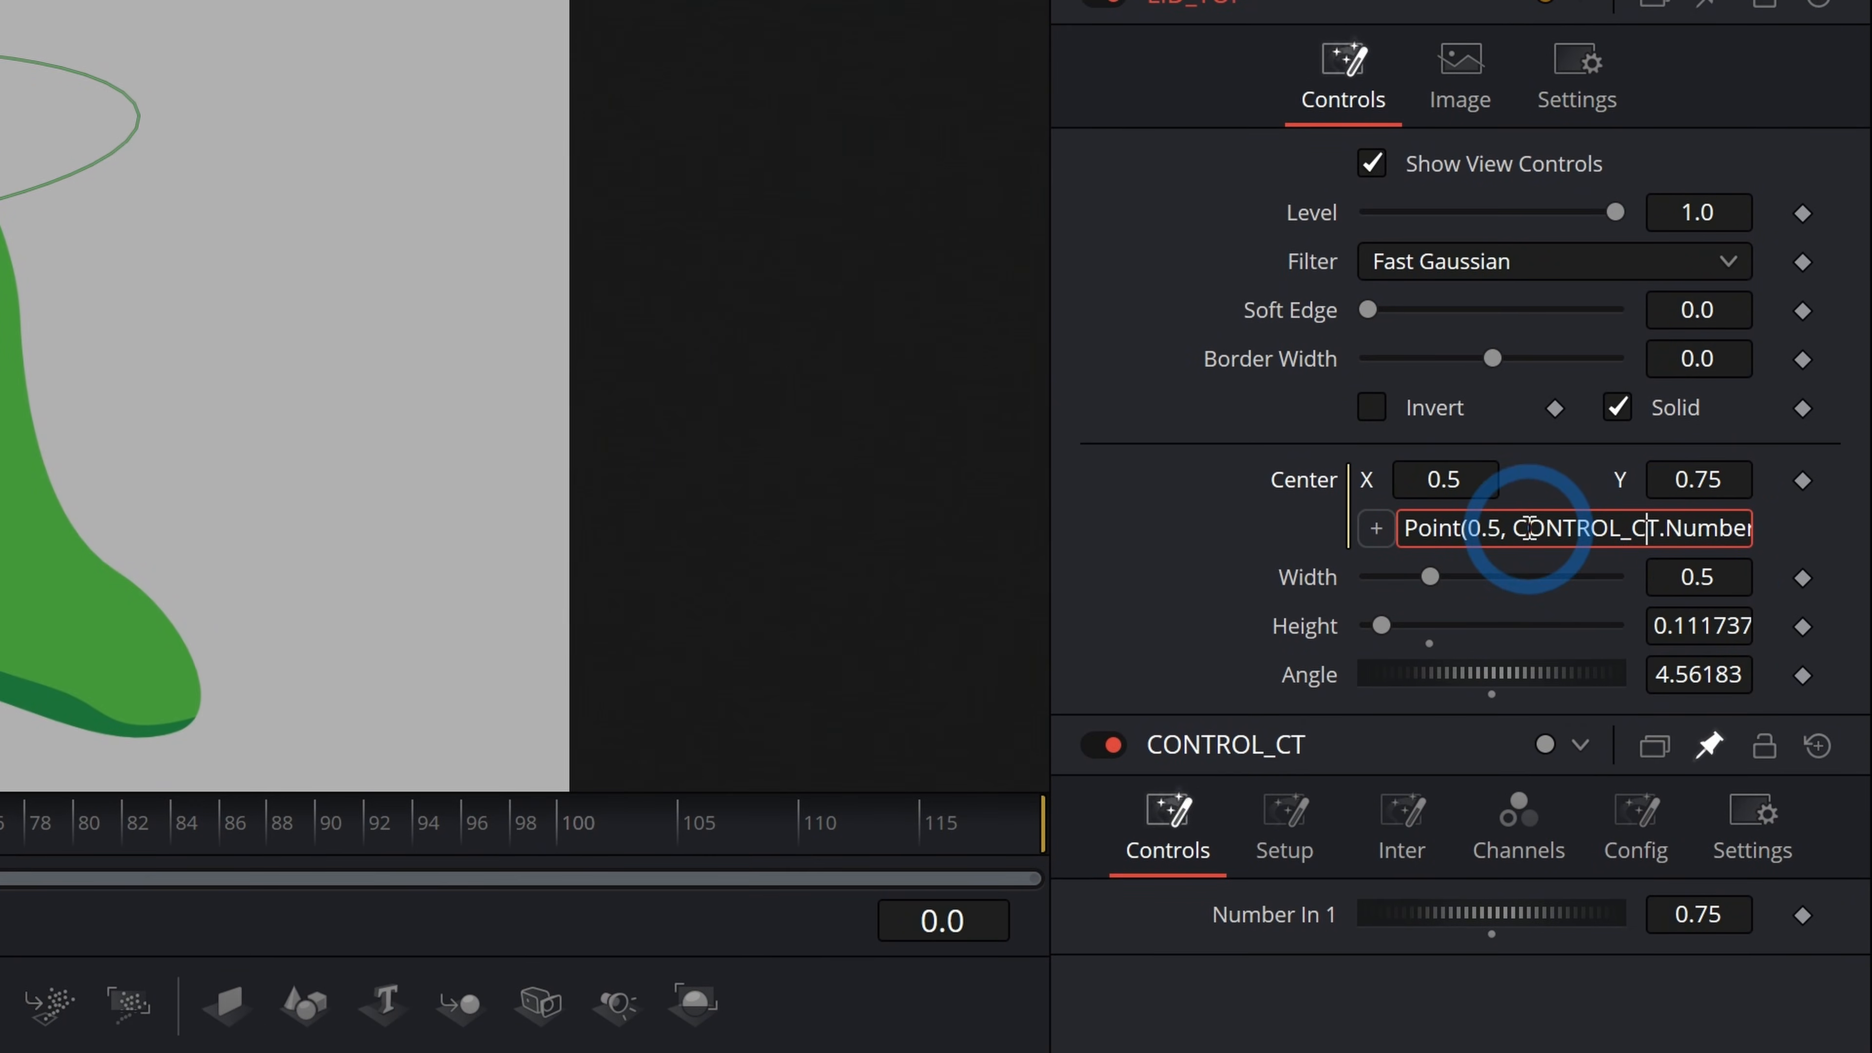
type(".75")
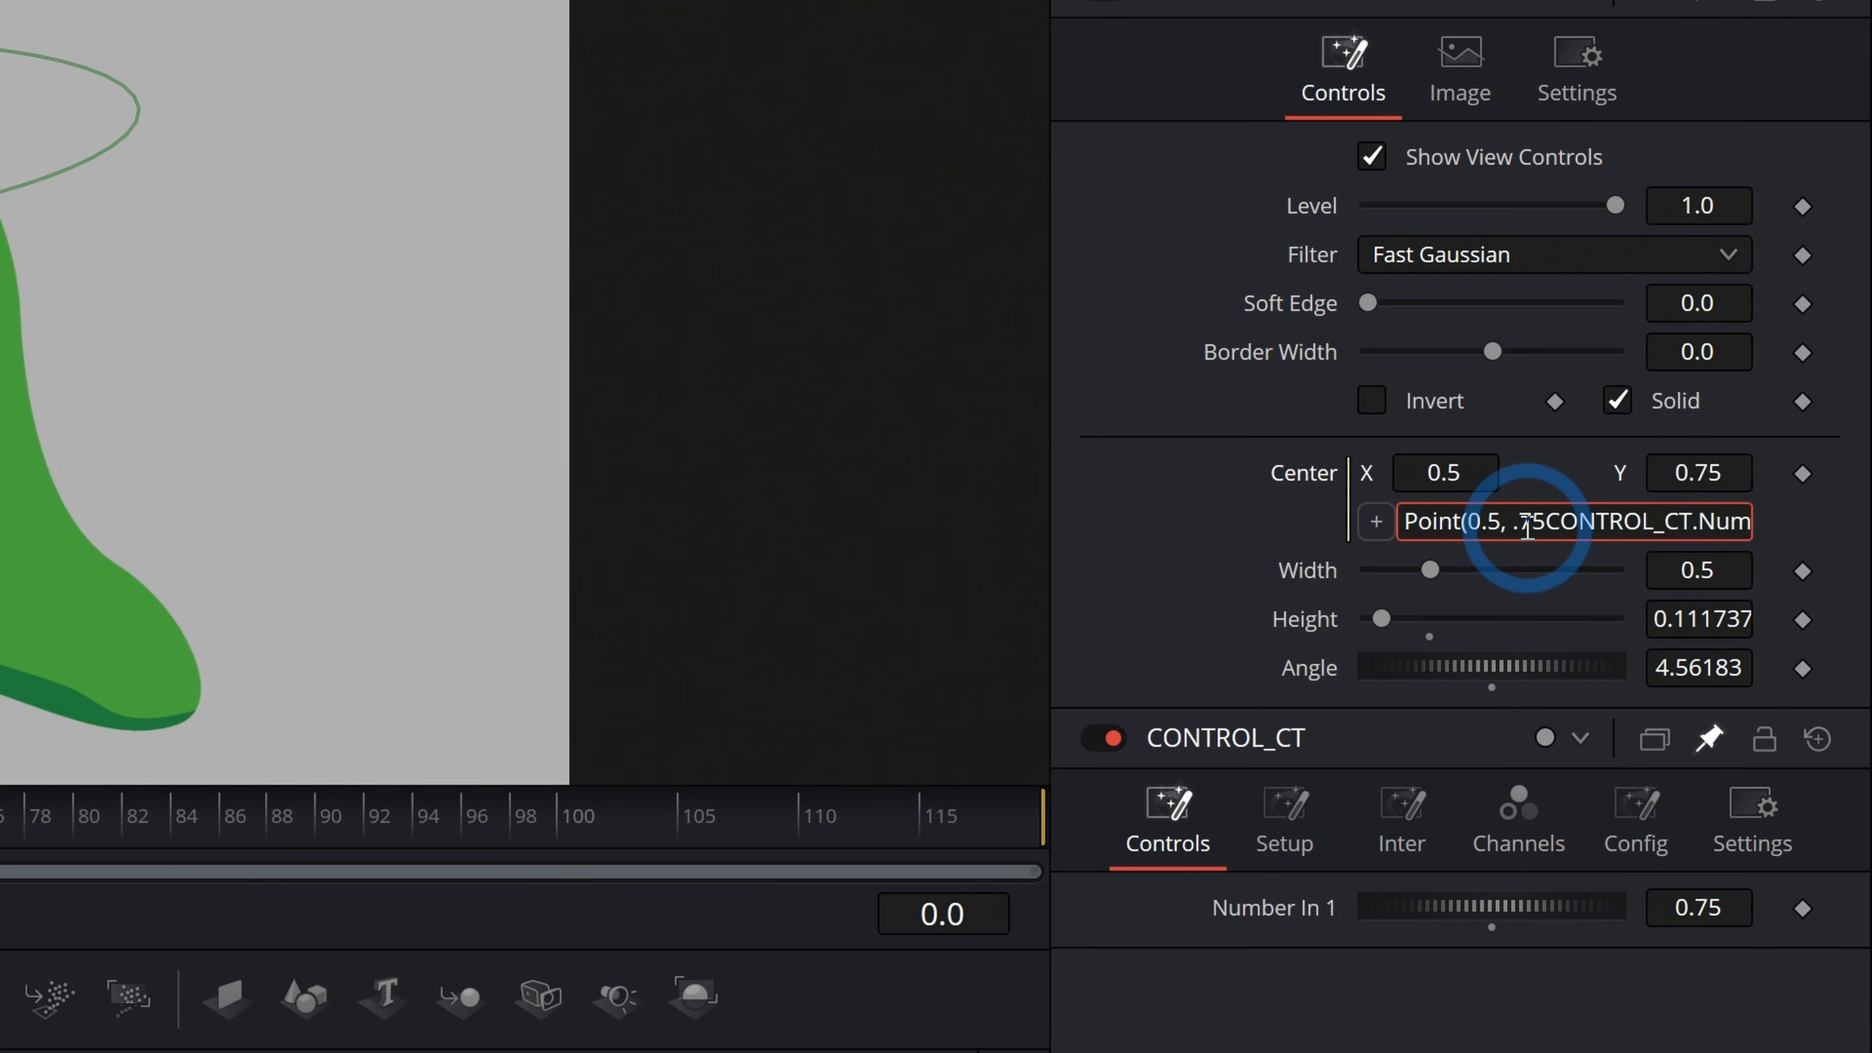
type("-")
key("Return")
left_click(1661, 896)
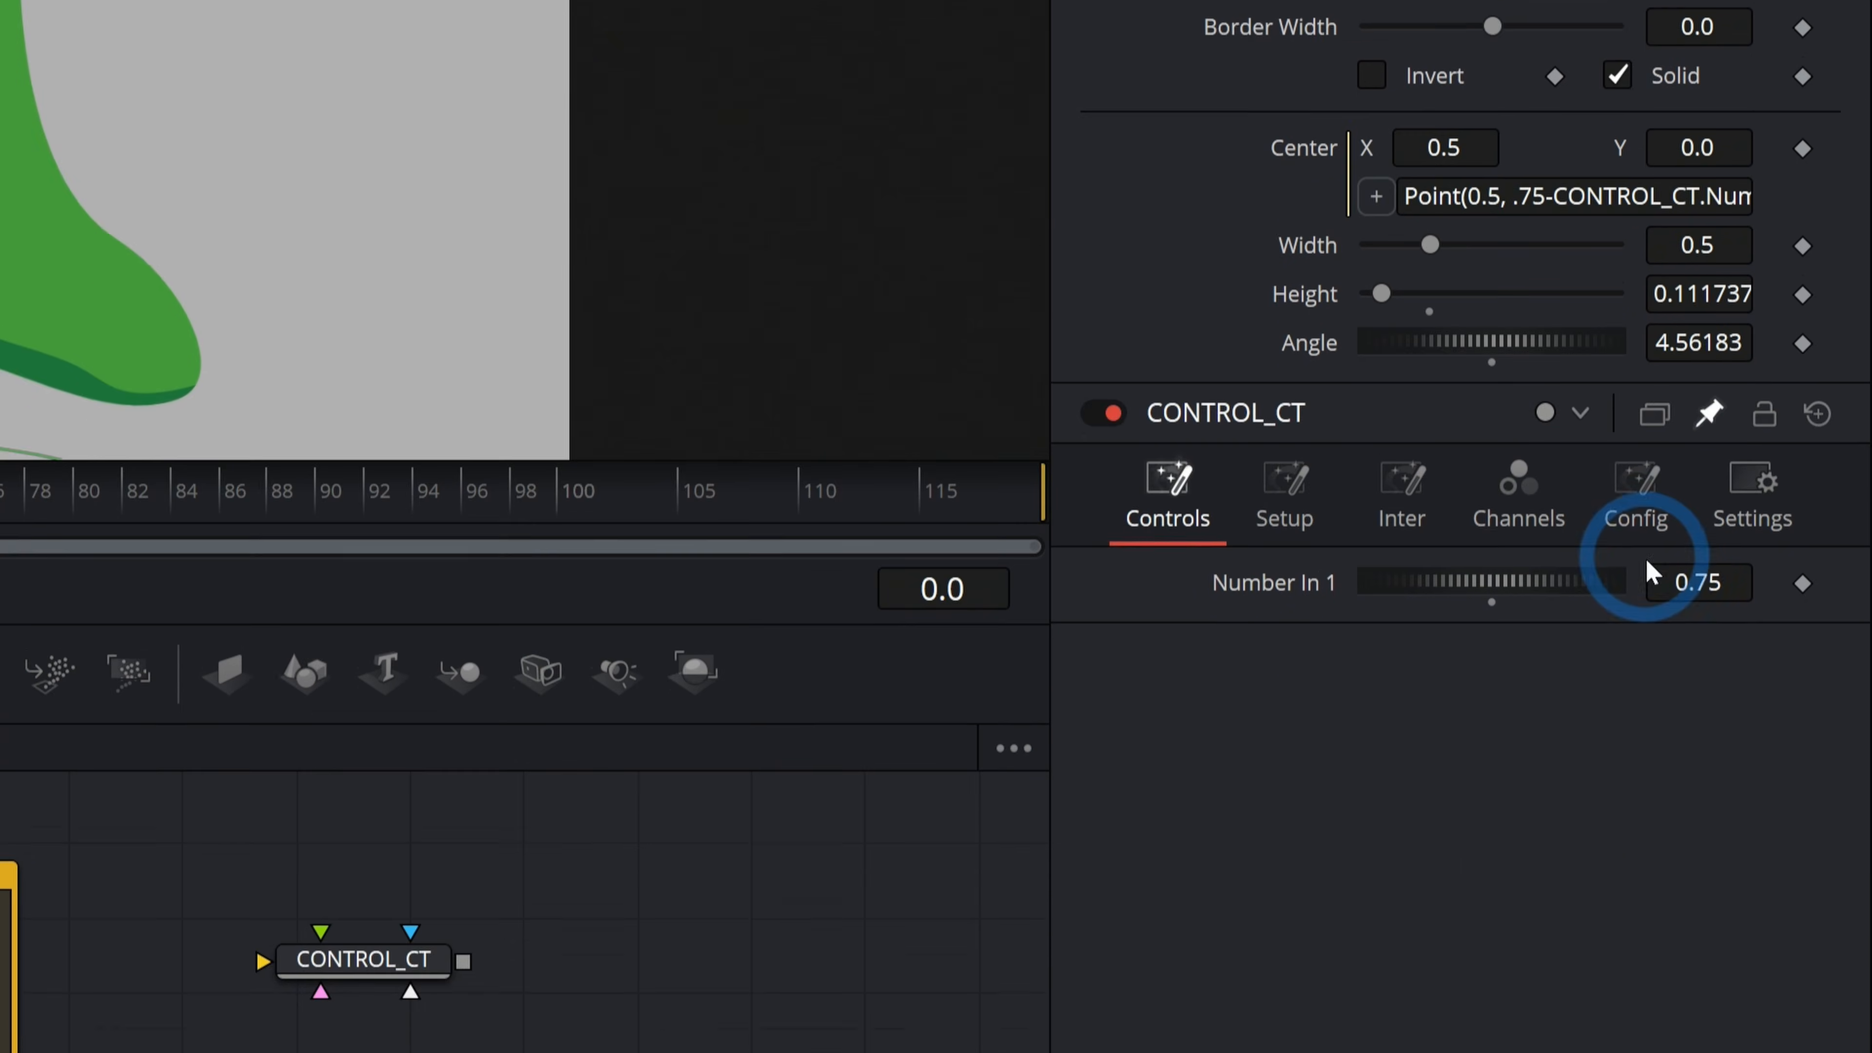
Set Number In 1 of CONTROL_CT to 0 after varying it to test how it lowers the top eyelid.
type("0")
key("Return")
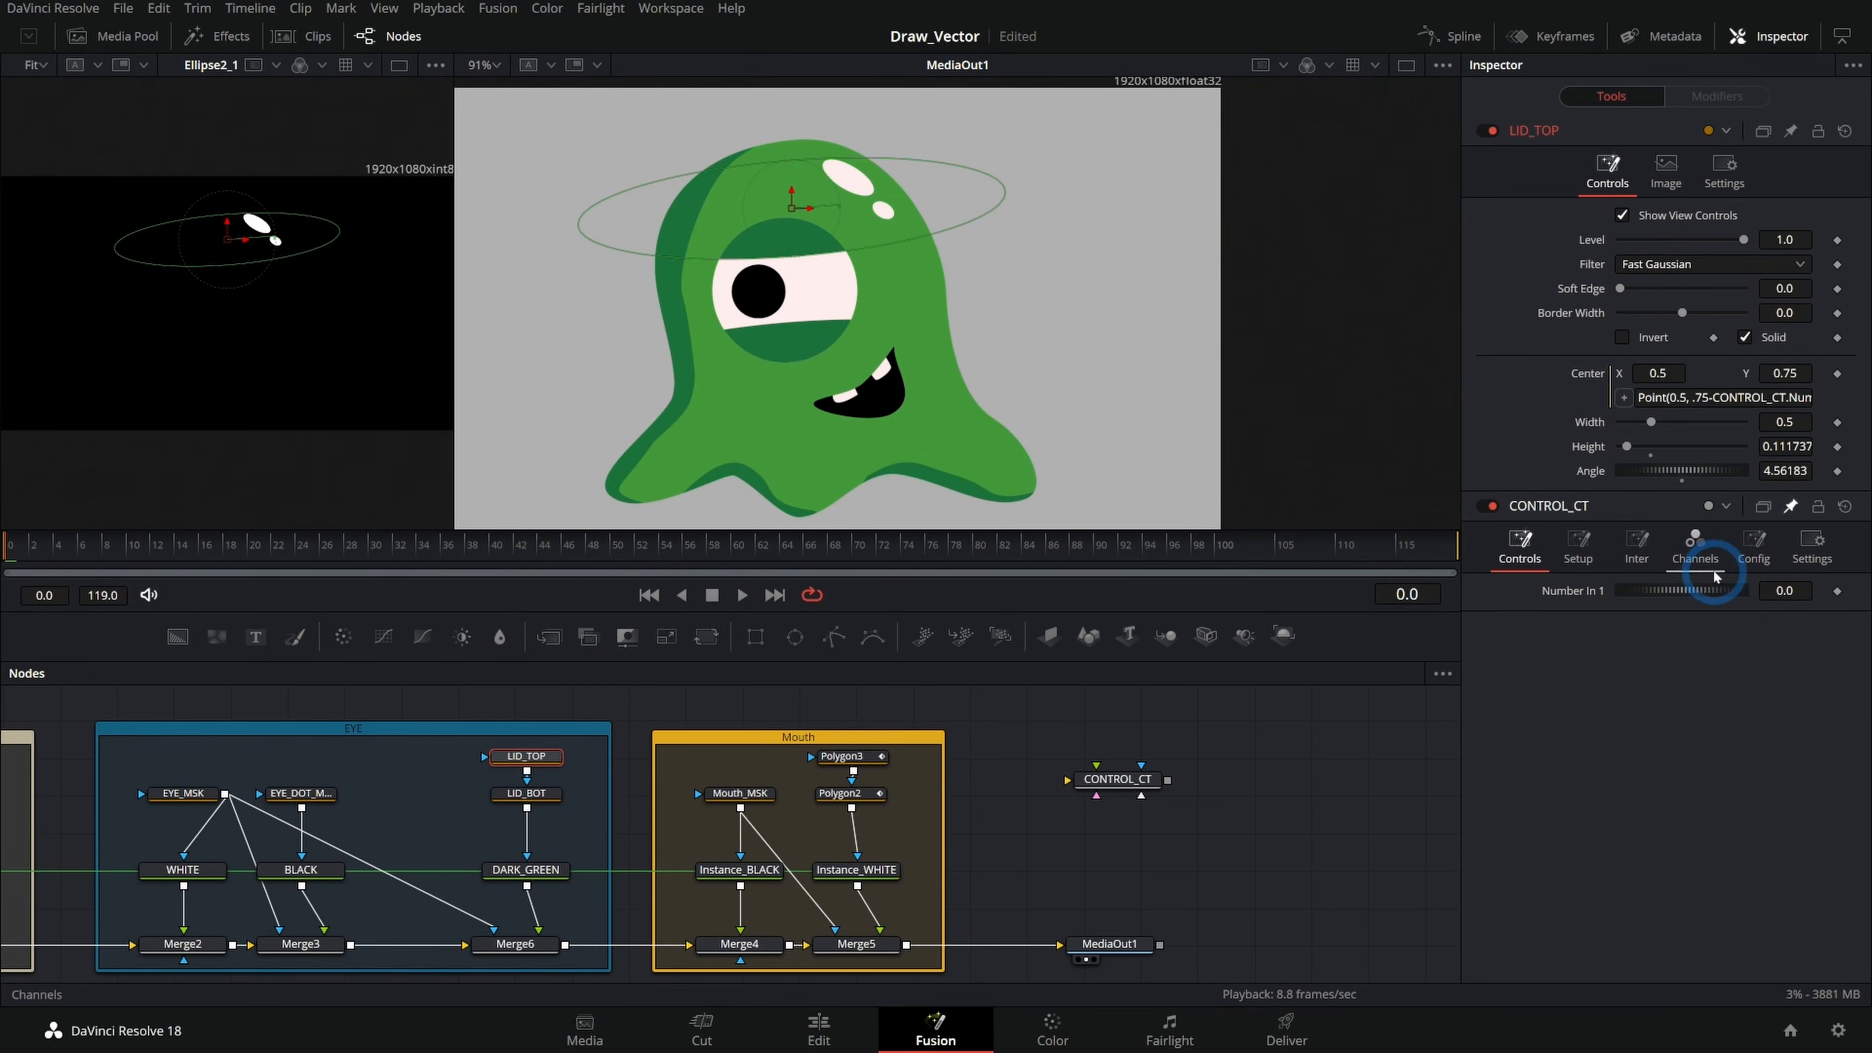
left_click_drag(1626, 788, 1601, 800)
left_click_drag(1670, 595, 1676, 588)
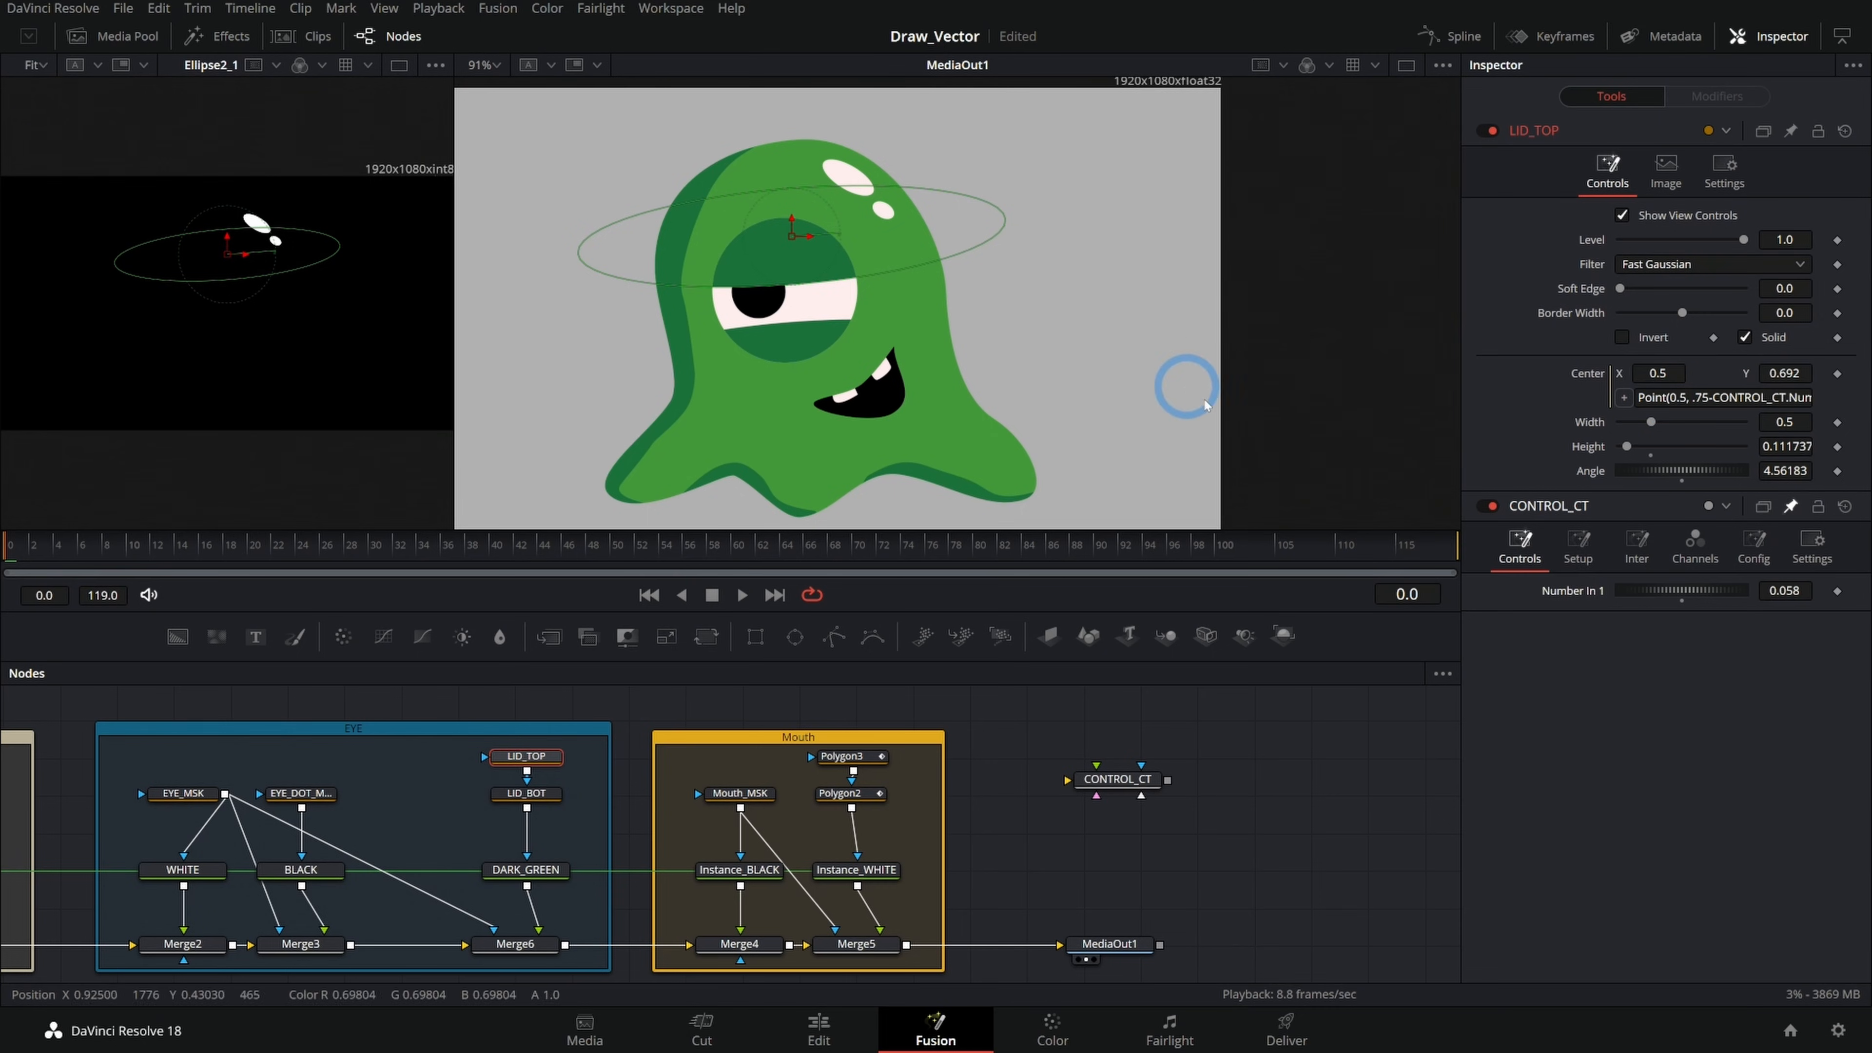
double_click(1577, 593)
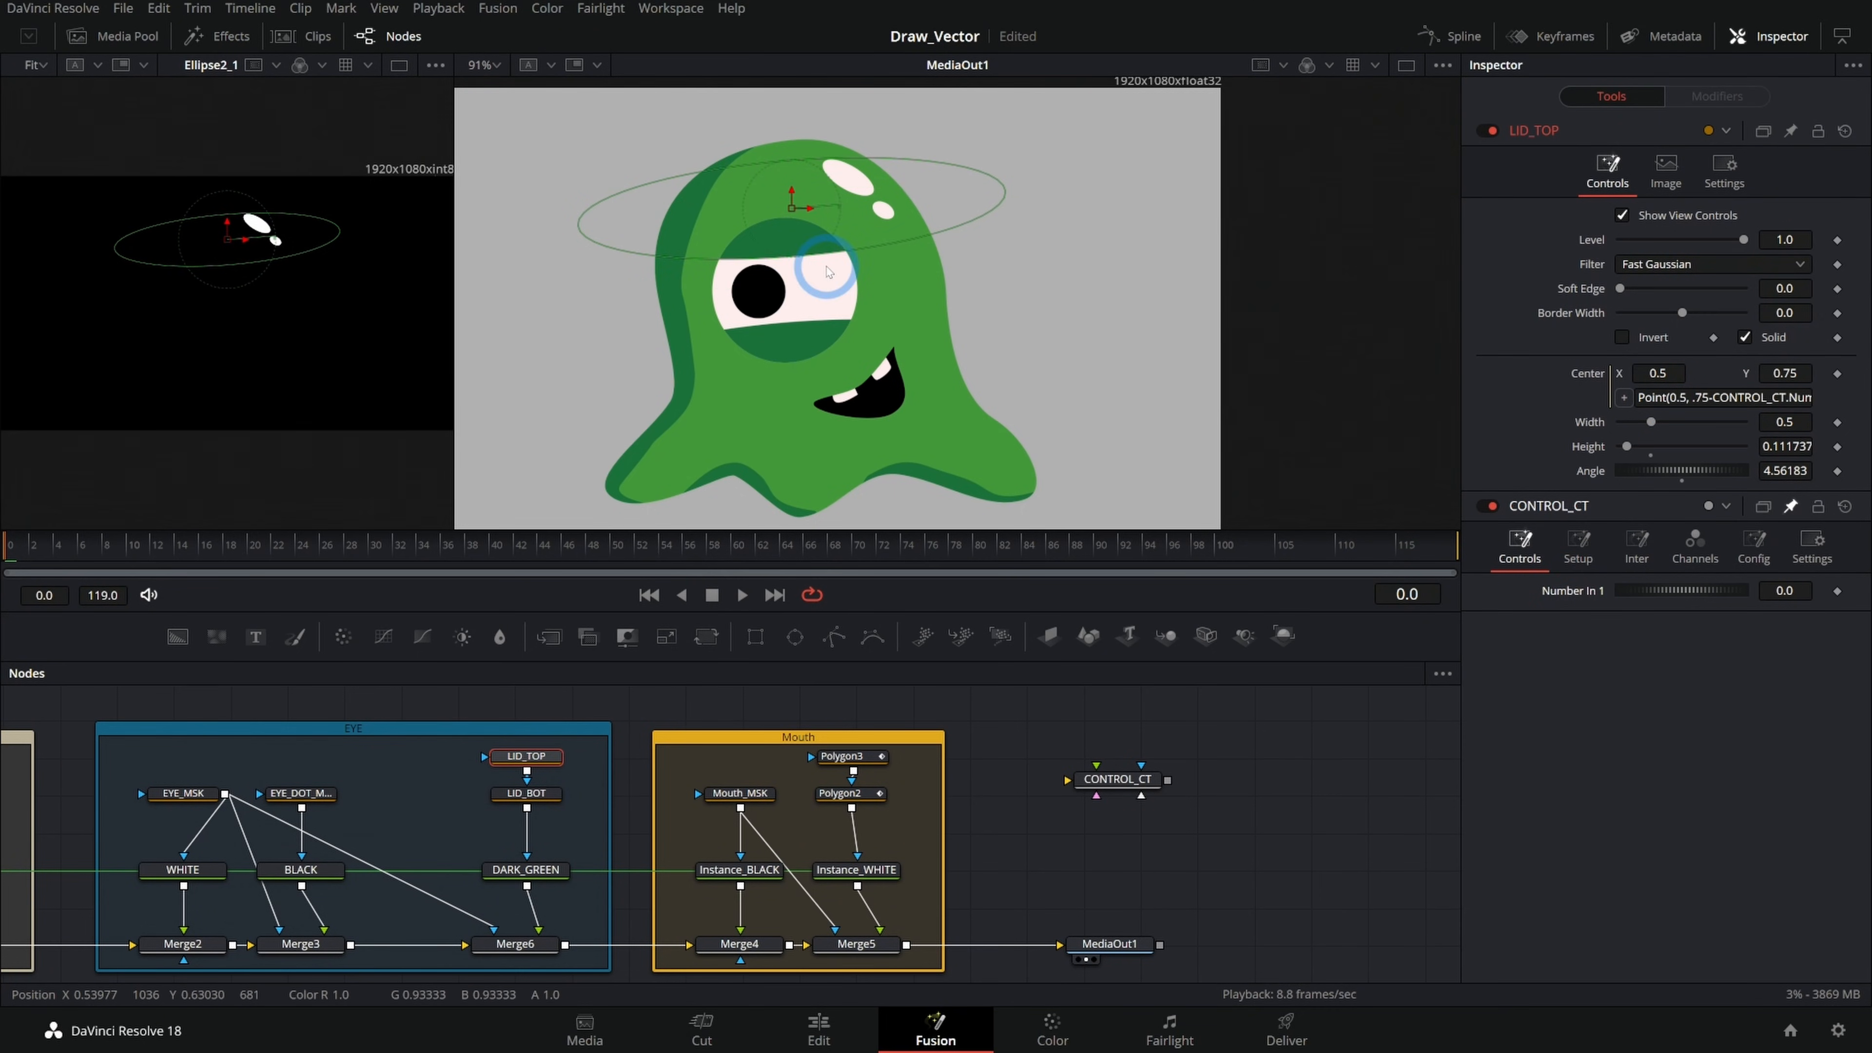
Give LID_BOT's Center the expression Point(0.5, .4+CONTROL_CT.NumberIn1) and test the bottom eyelid with Number In 1.
left_click(543, 800)
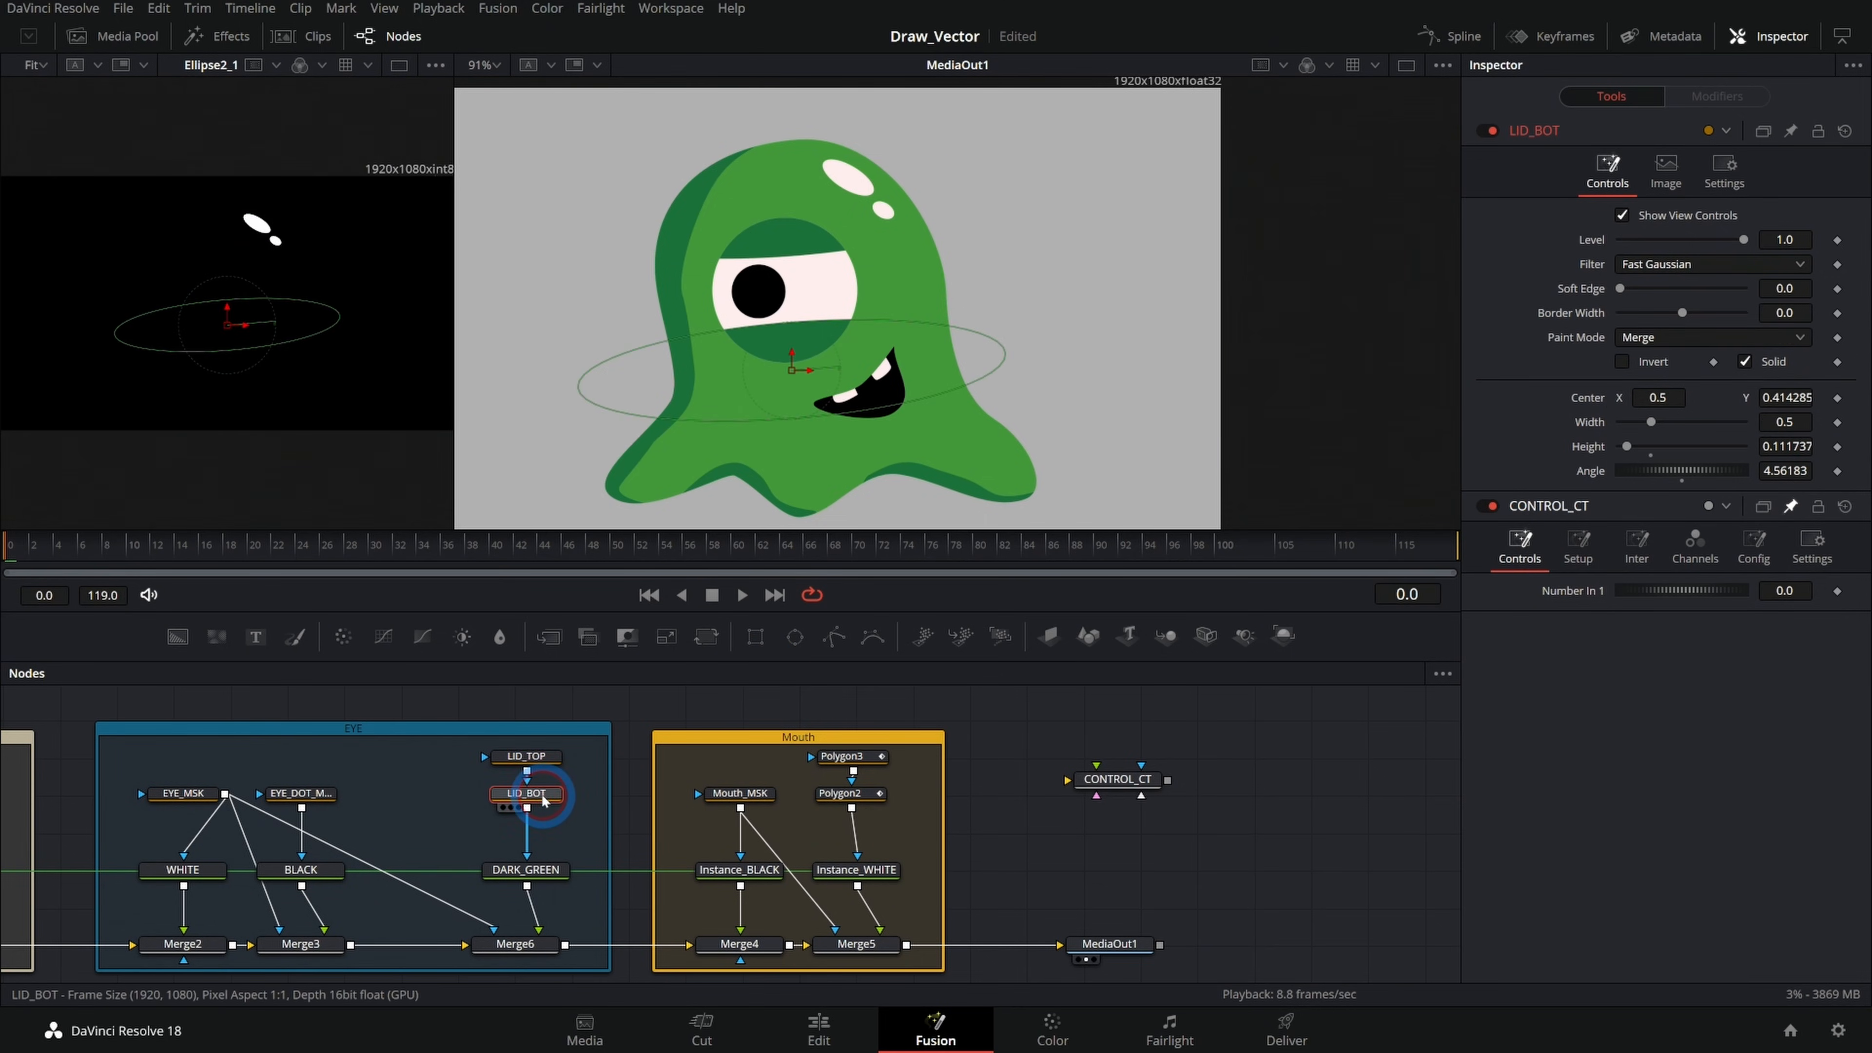
left_click(1779, 397)
key("Tab")
left_click(1799, 405)
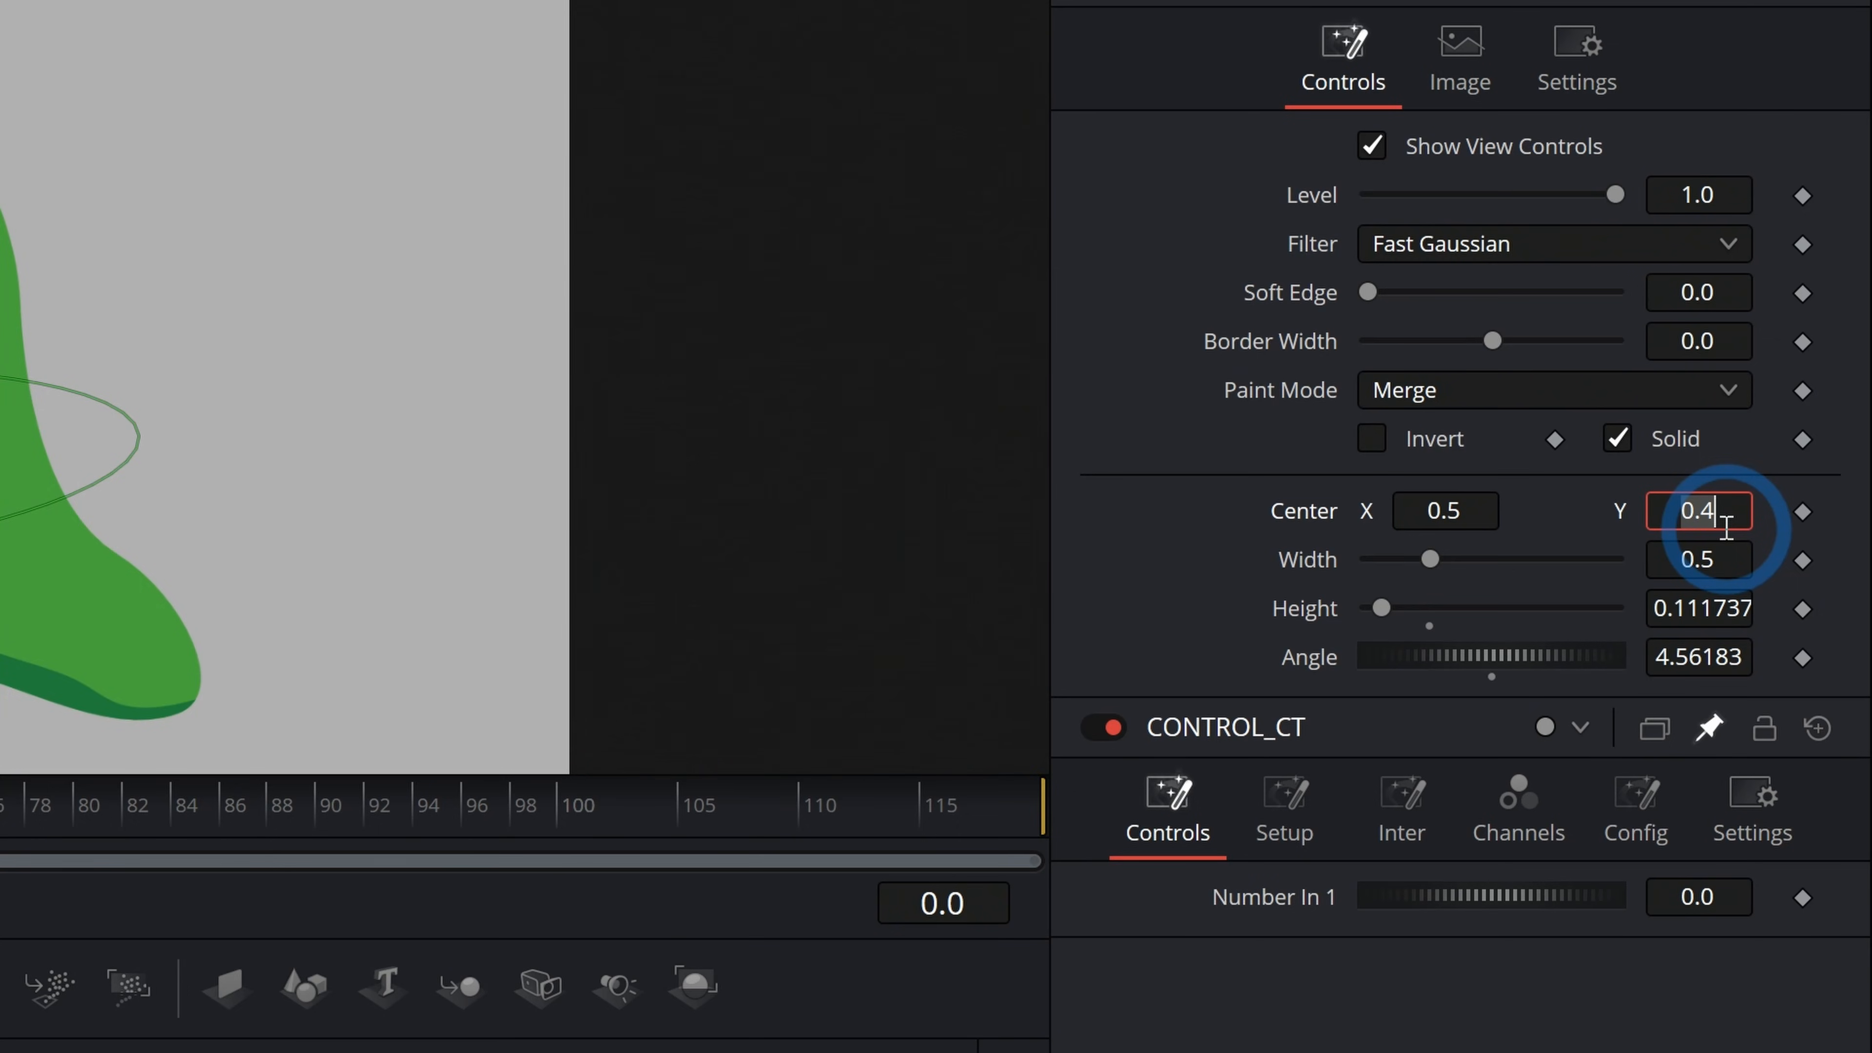
key("Return")
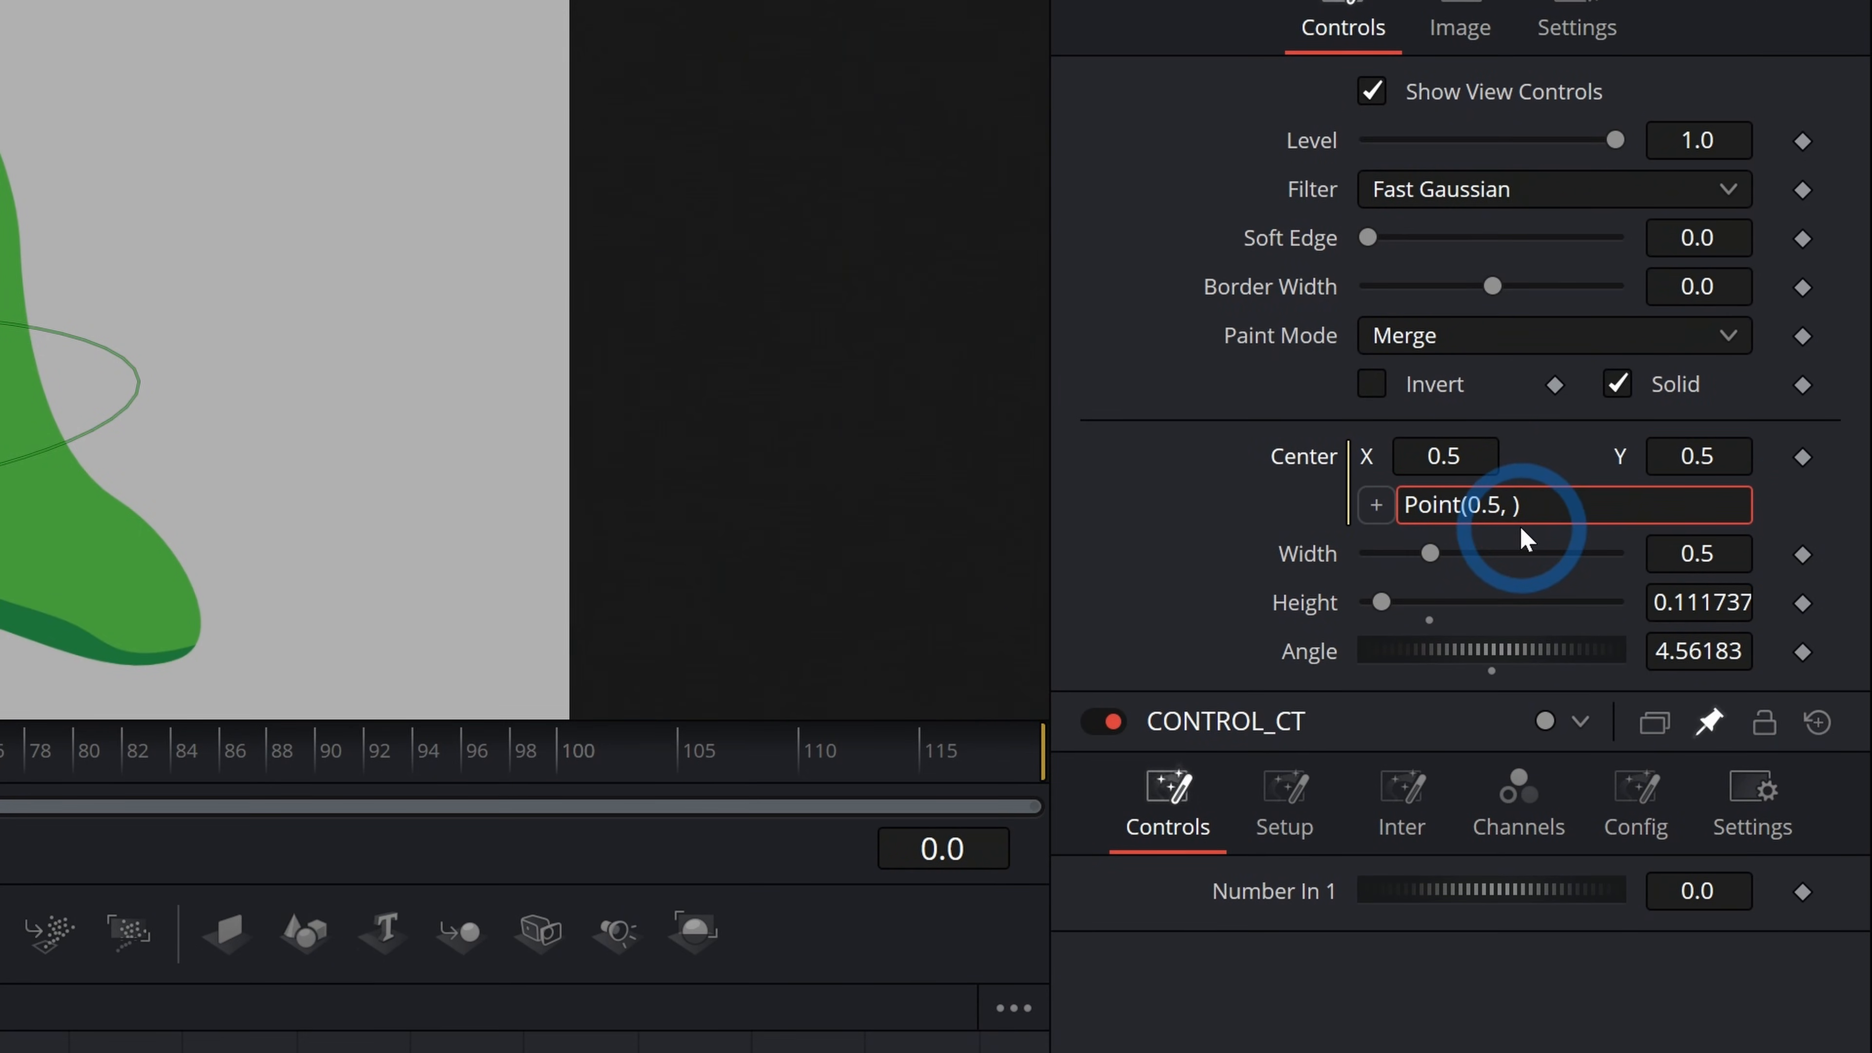
left_click_drag(1376, 504, 1321, 888)
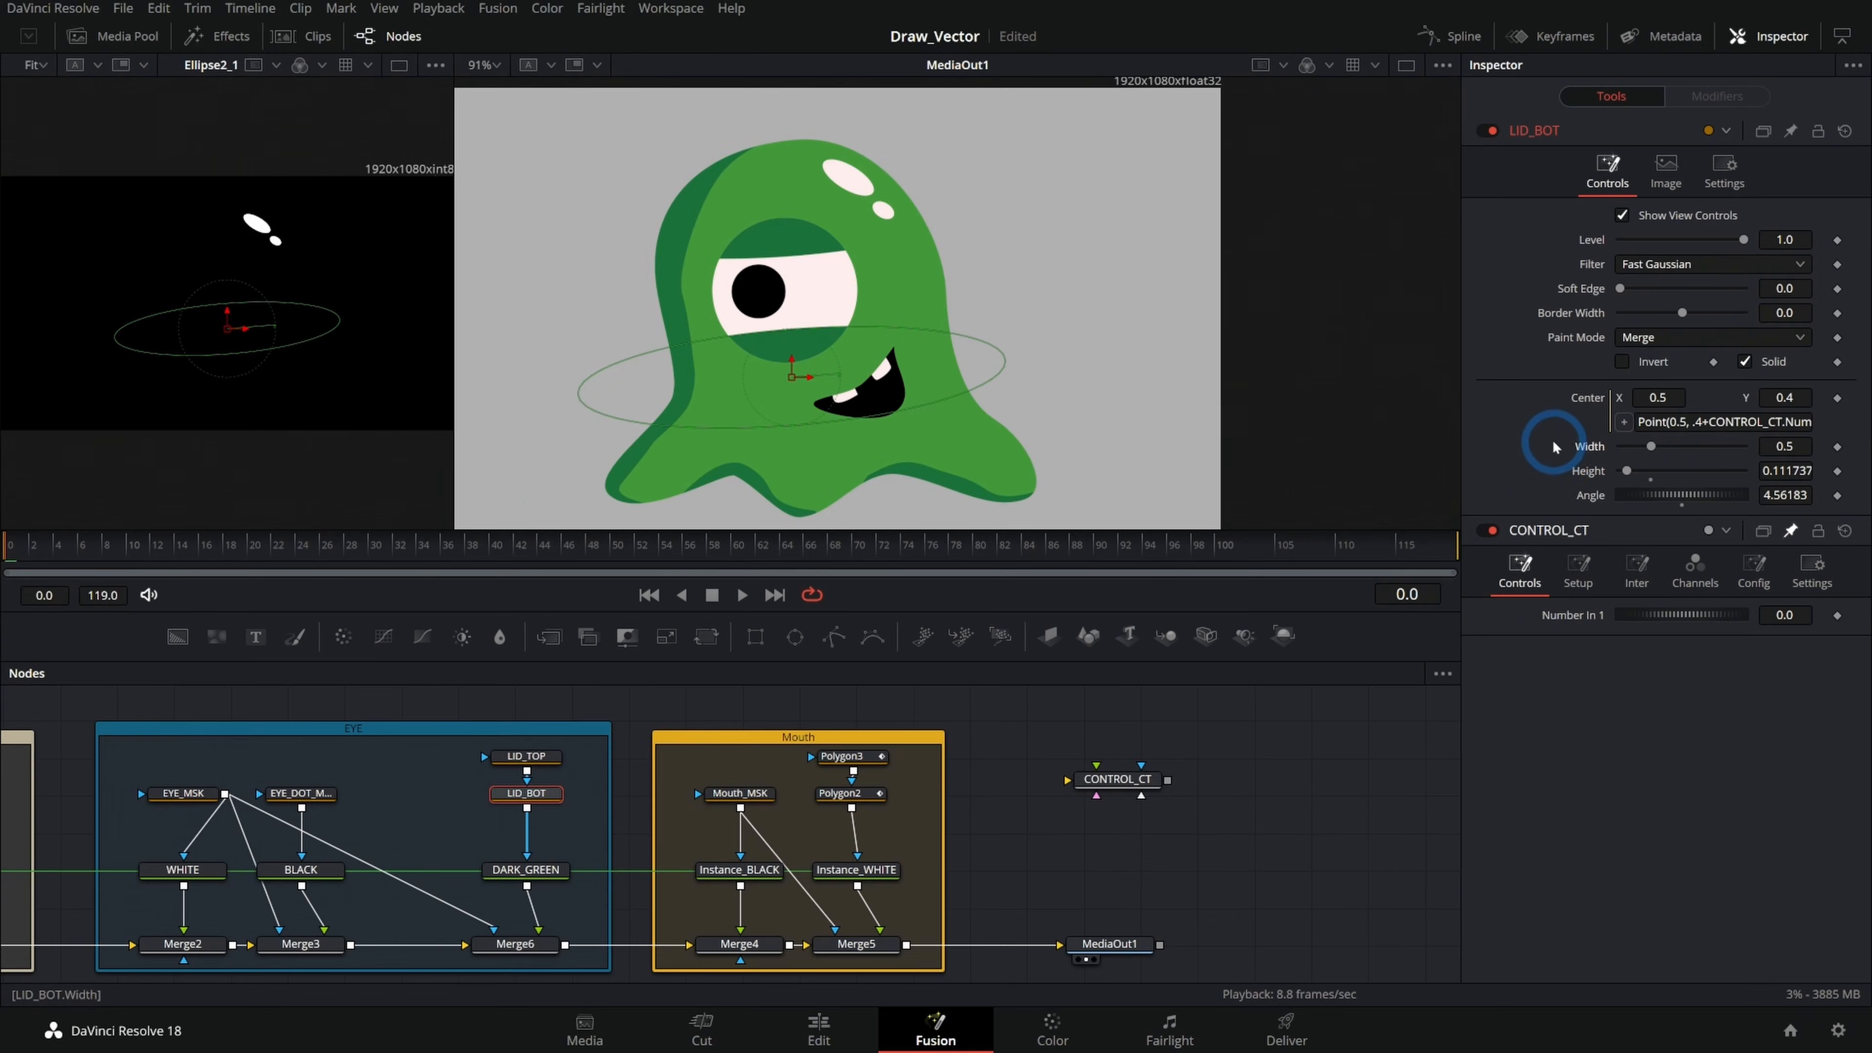
left_click_drag(1667, 617, 1663, 626)
Rename the Number In 1 control of CONTROL_CT as BLINK.
left_click(1100, 780)
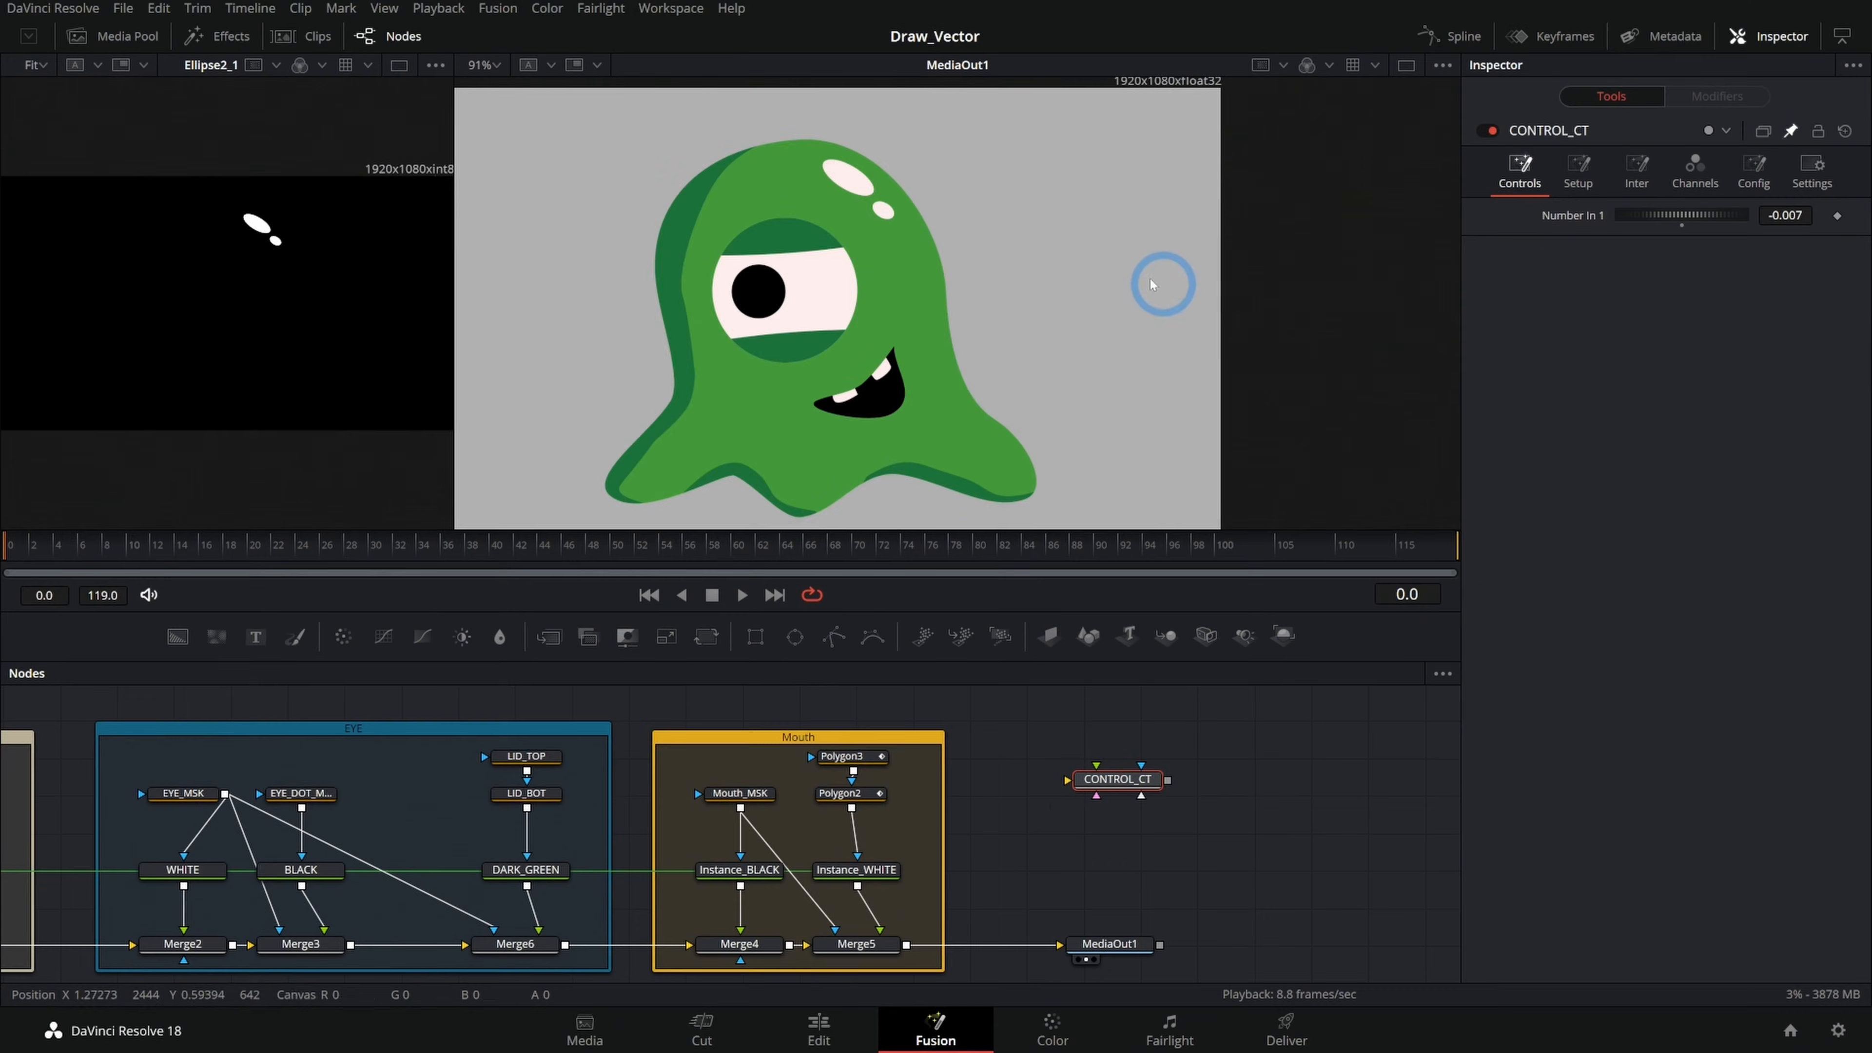
left_click_drag(847, 334, 1266, 282)
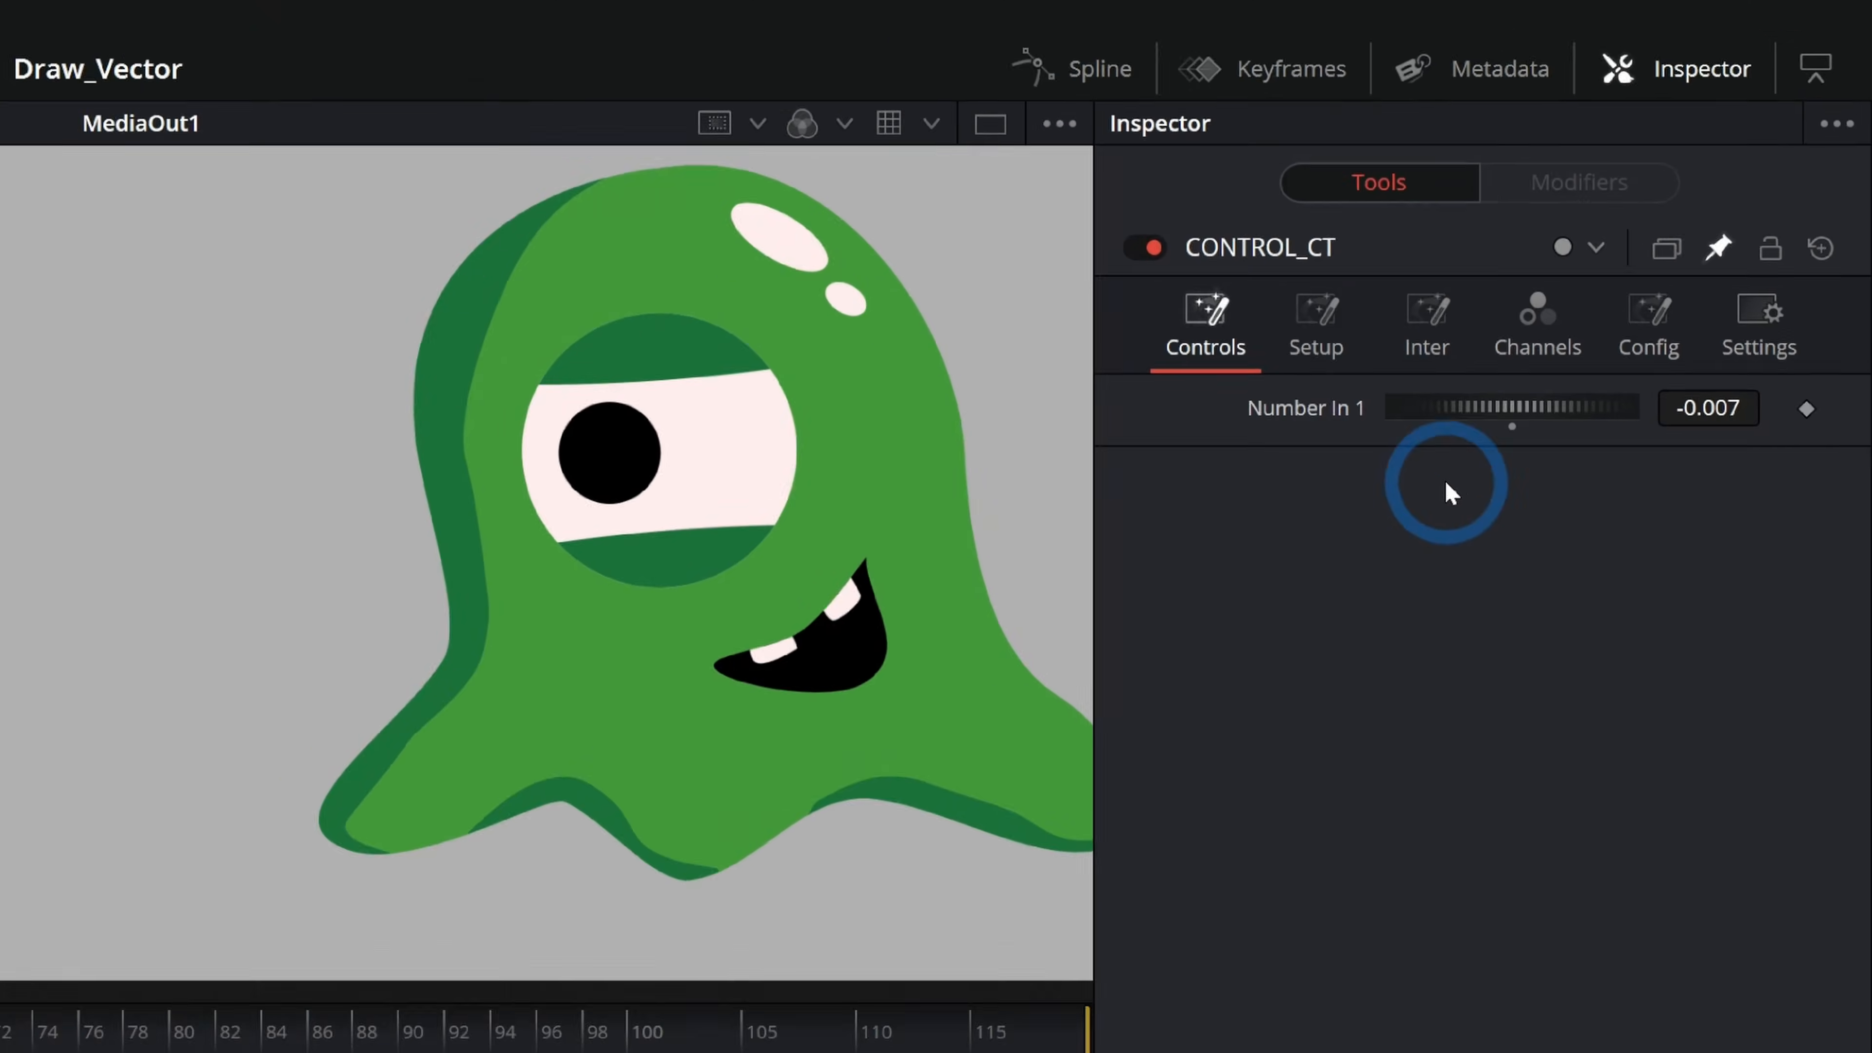
left_click(1754, 170)
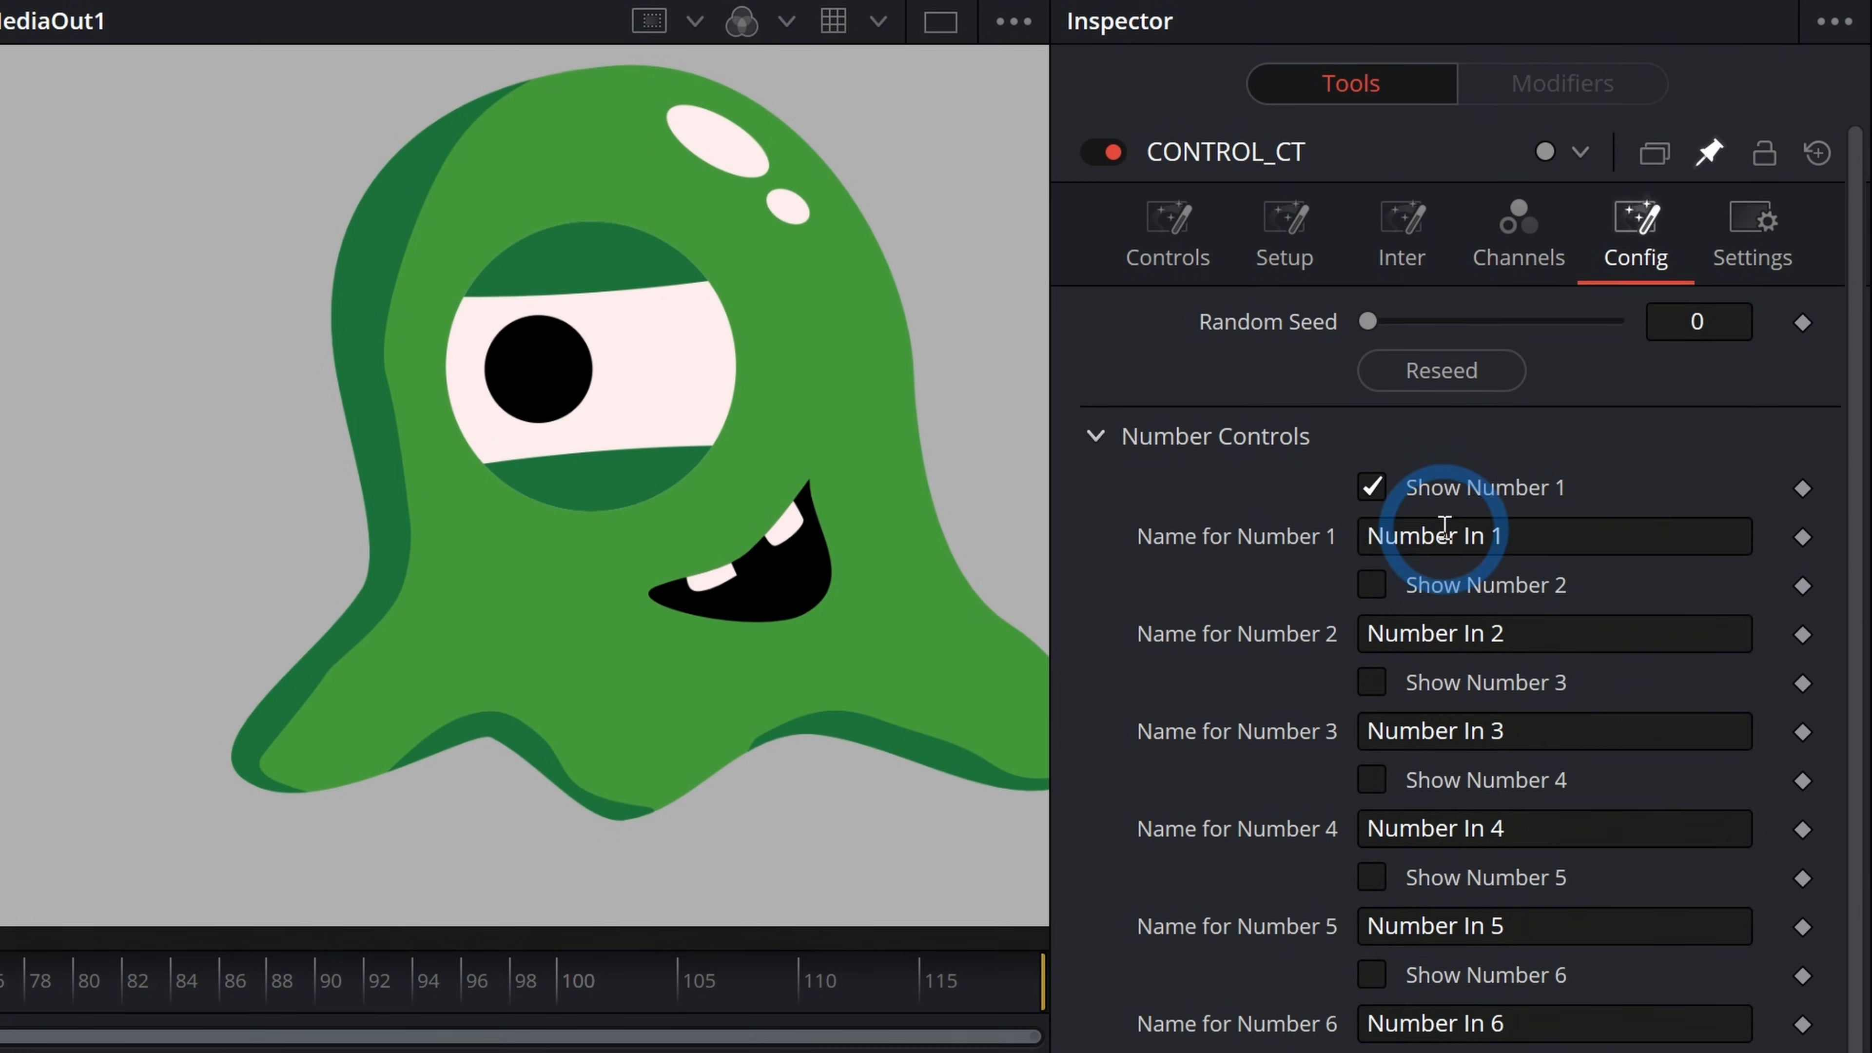
left_click(1444, 635)
type("BLIN")
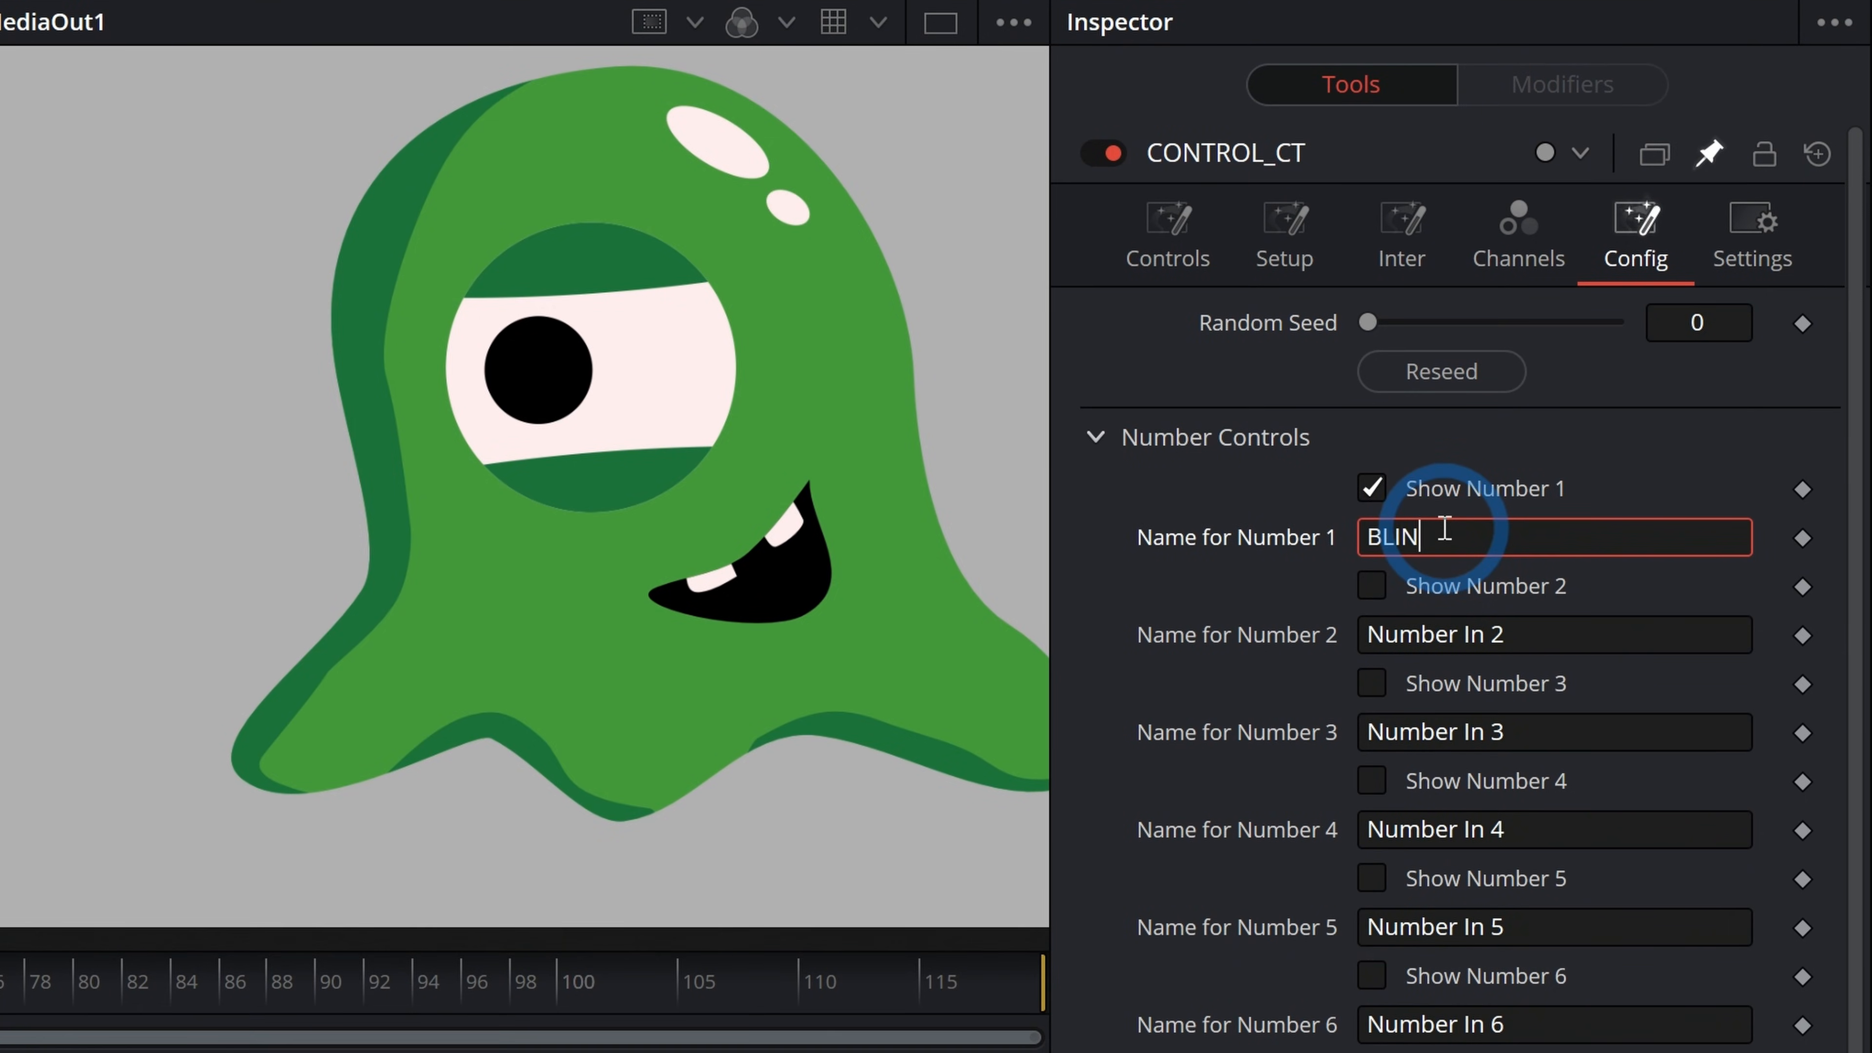
type("K")
left_click(1179, 232)
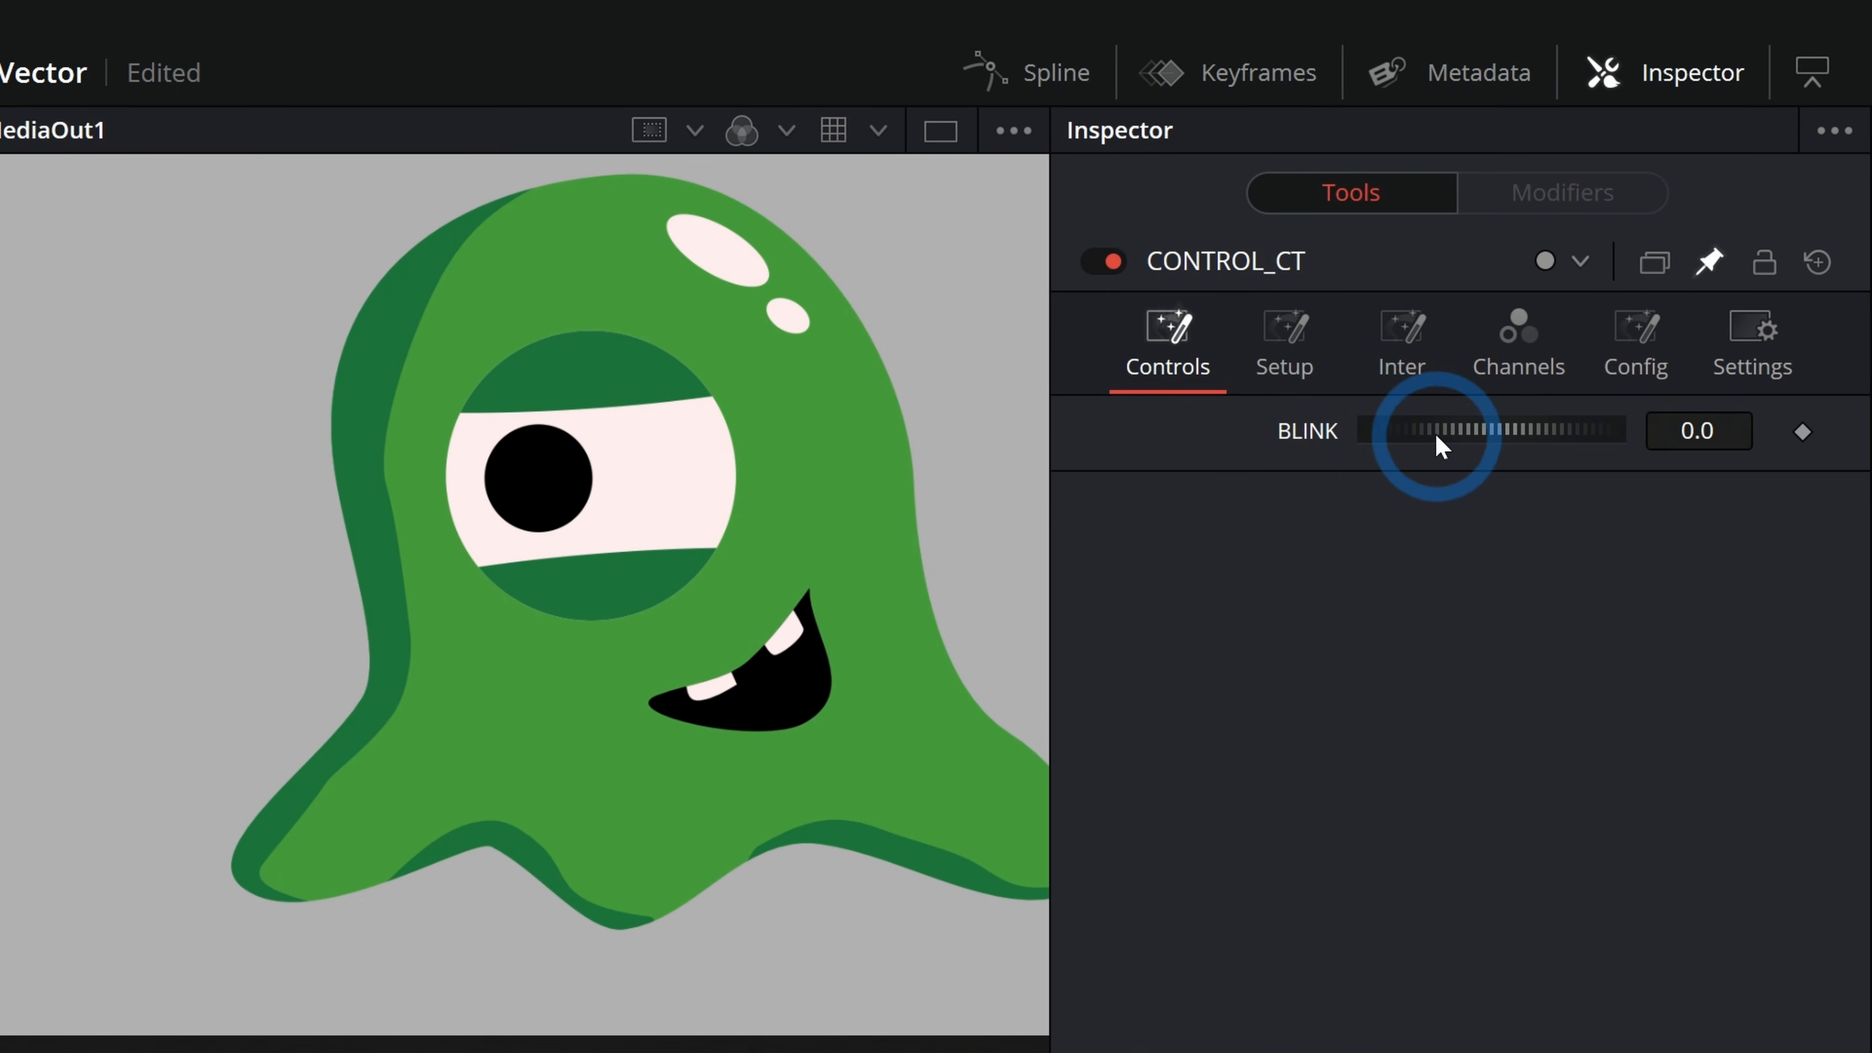
Vary the BLINK control to test closing and opening both eyelids, and reset it to its default.
left_click_drag(1435, 432, 1429, 447)
left_click_drag(1416, 434, 1421, 430)
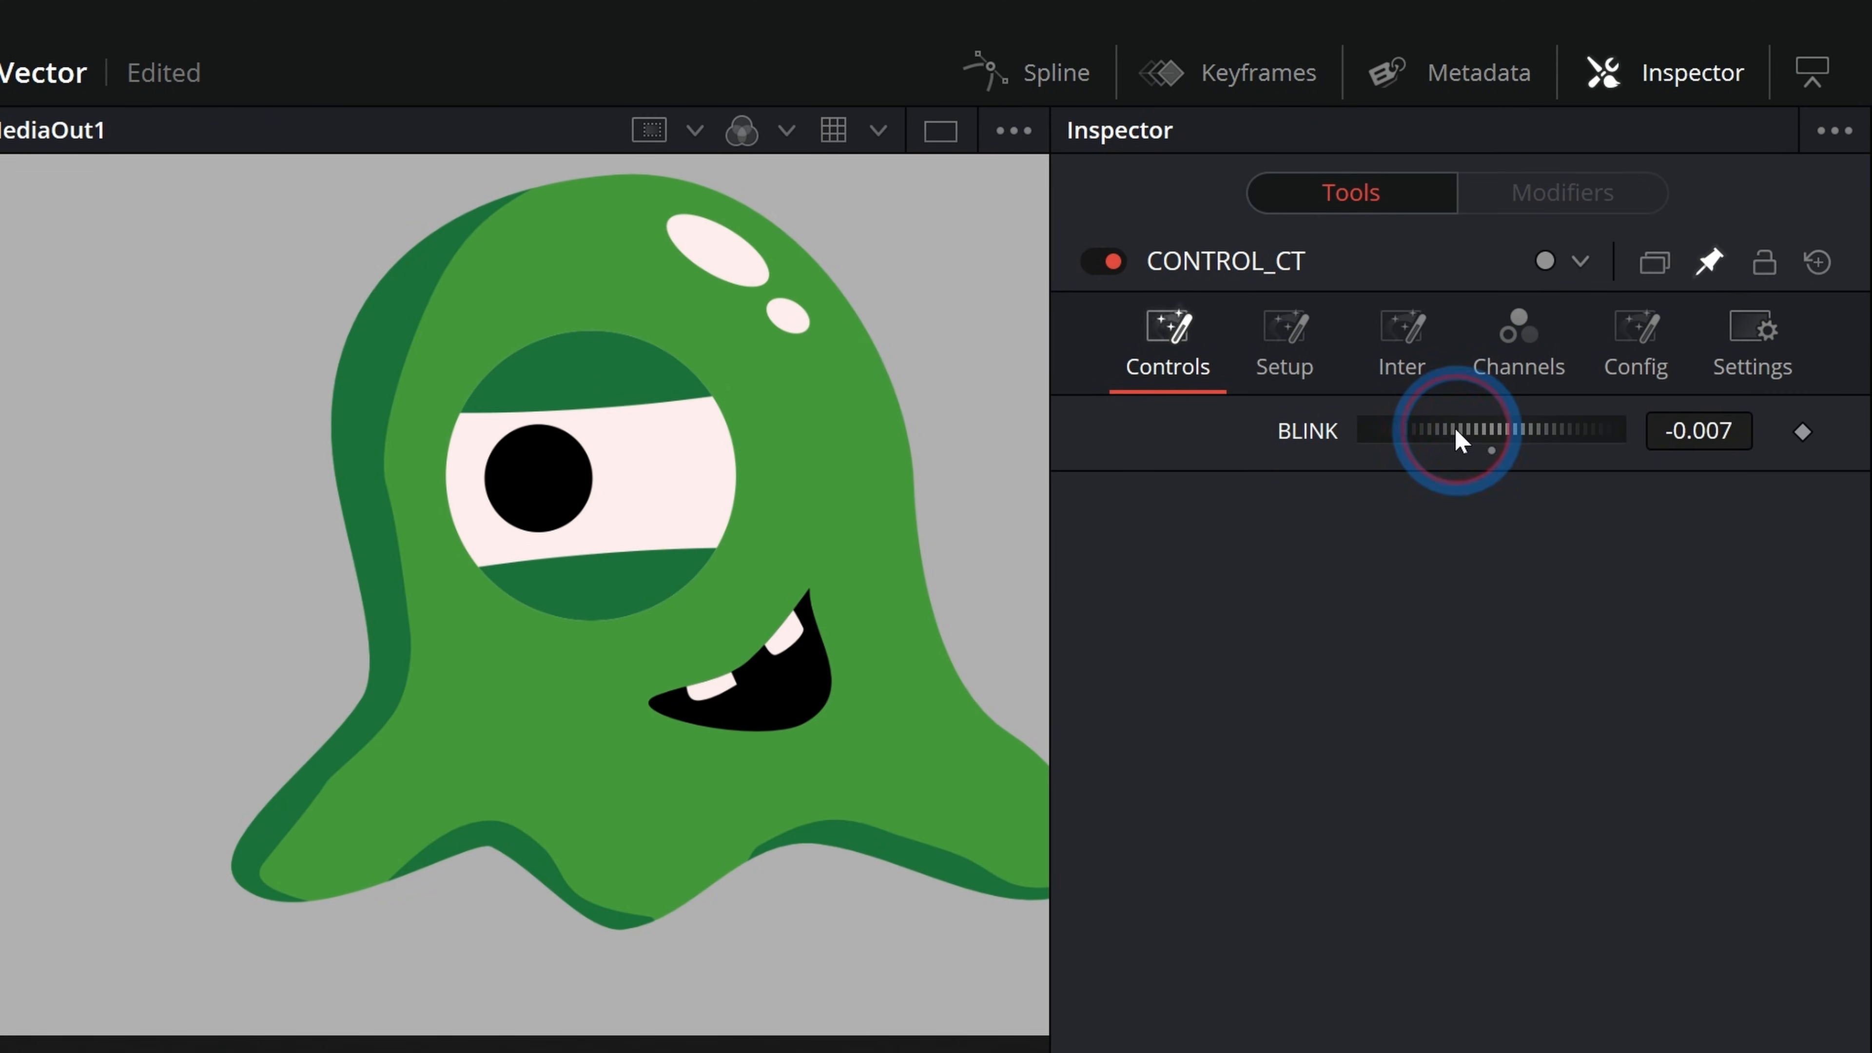
left_click_drag(1459, 440, 1425, 426)
double_click(1329, 441)
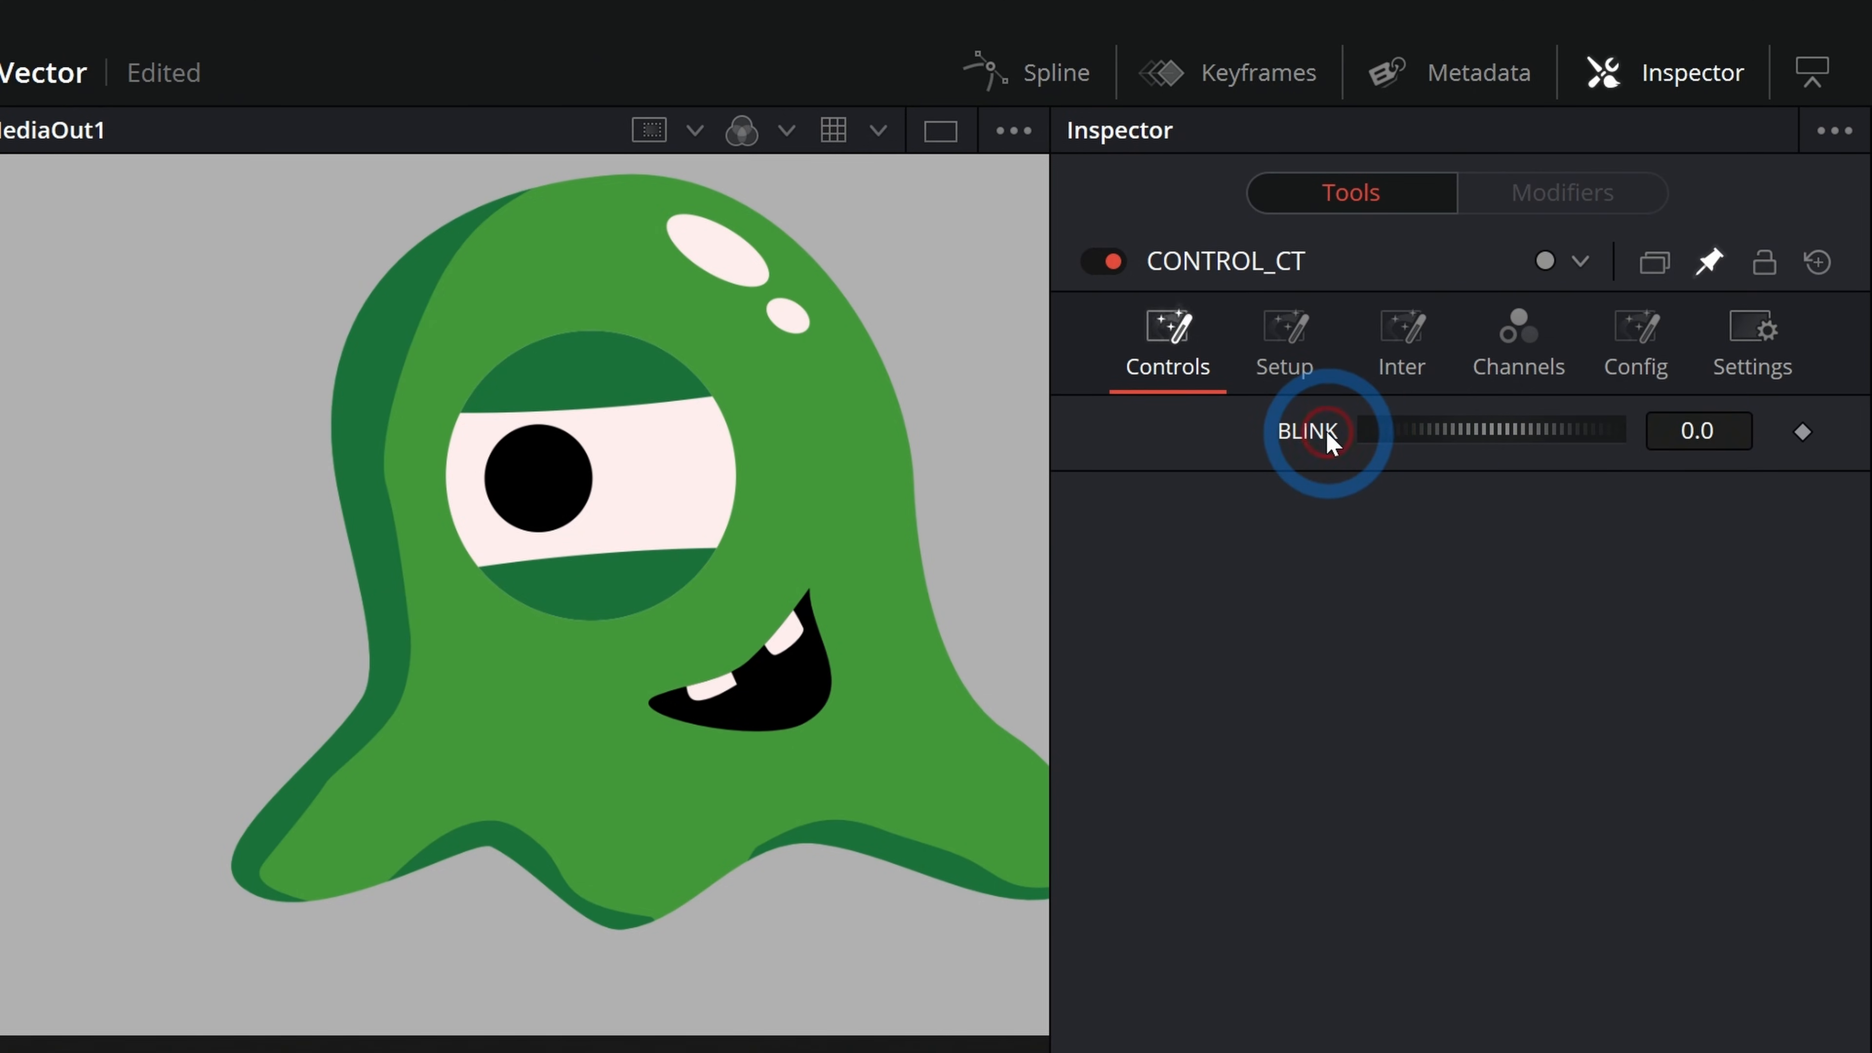
Show only the Point 1 control on CONTROL_CT in addition to BLINK, and name it EYE_LOOK.
left_click(1642, 358)
left_click(1098, 543)
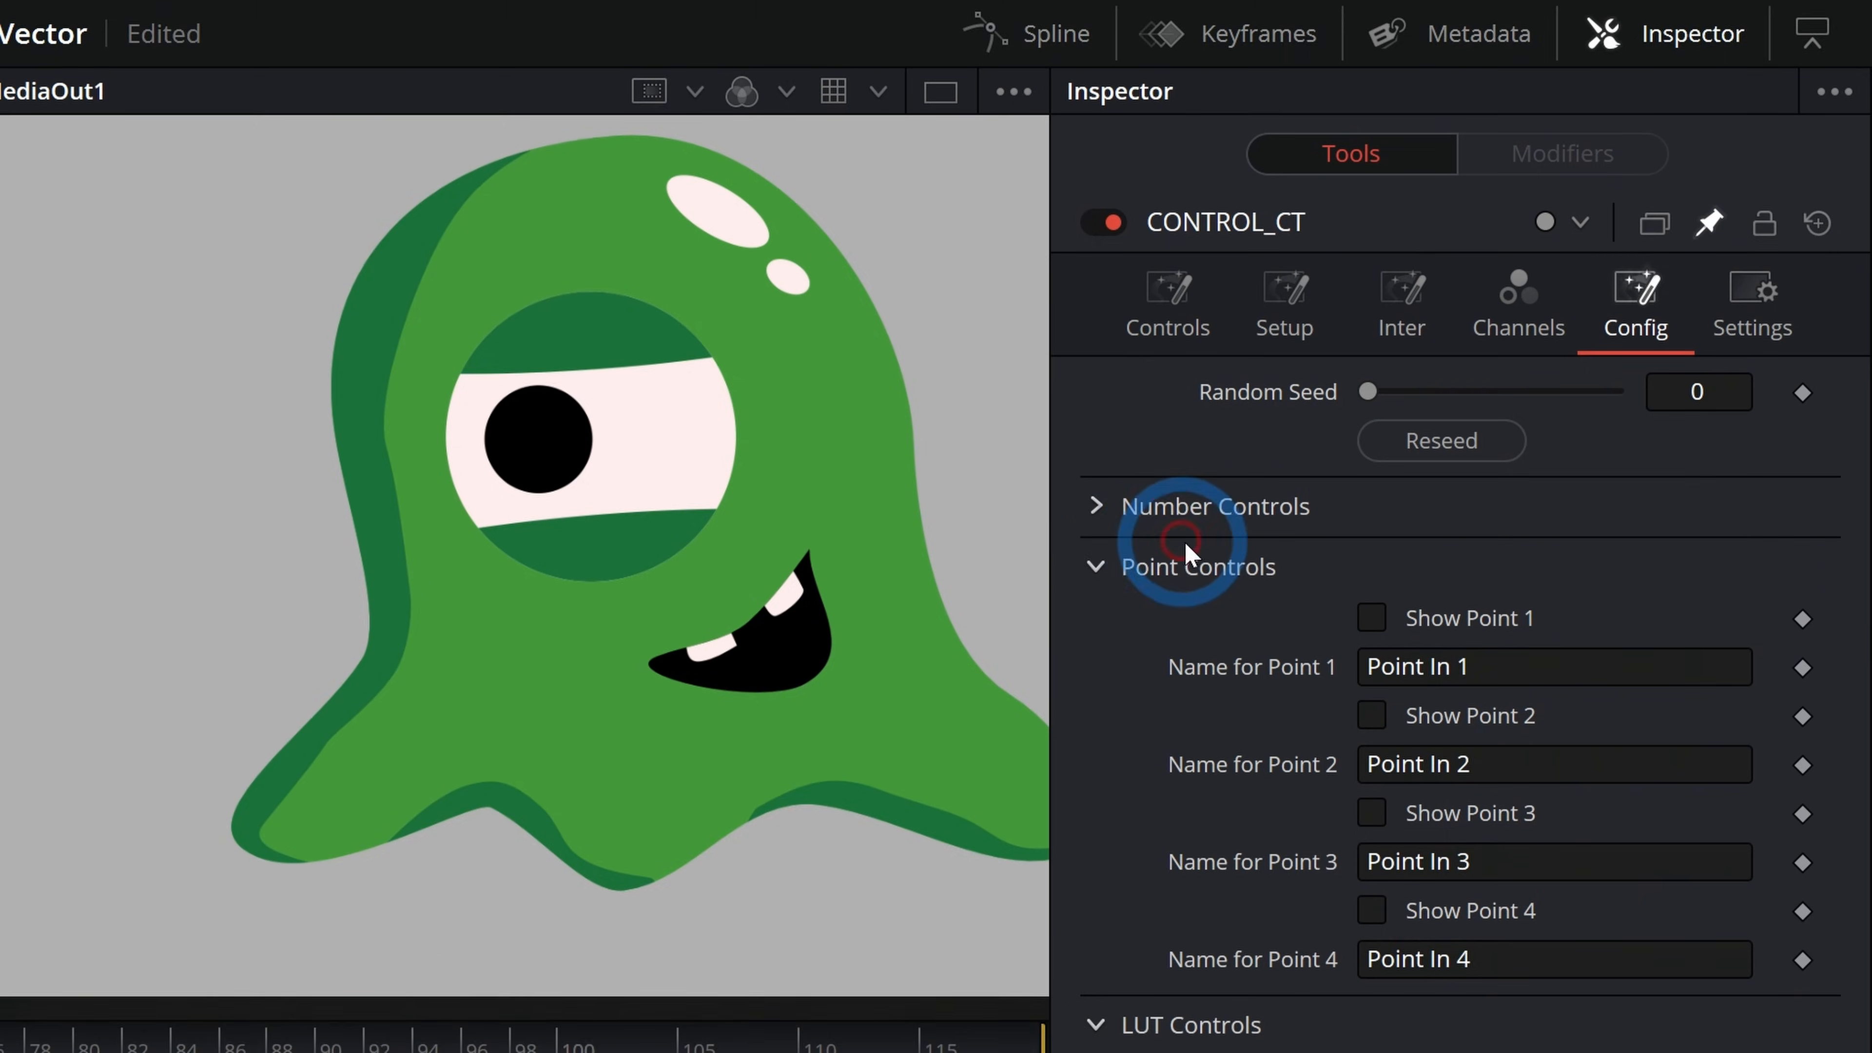
left_click(1375, 525)
left_click(1417, 565)
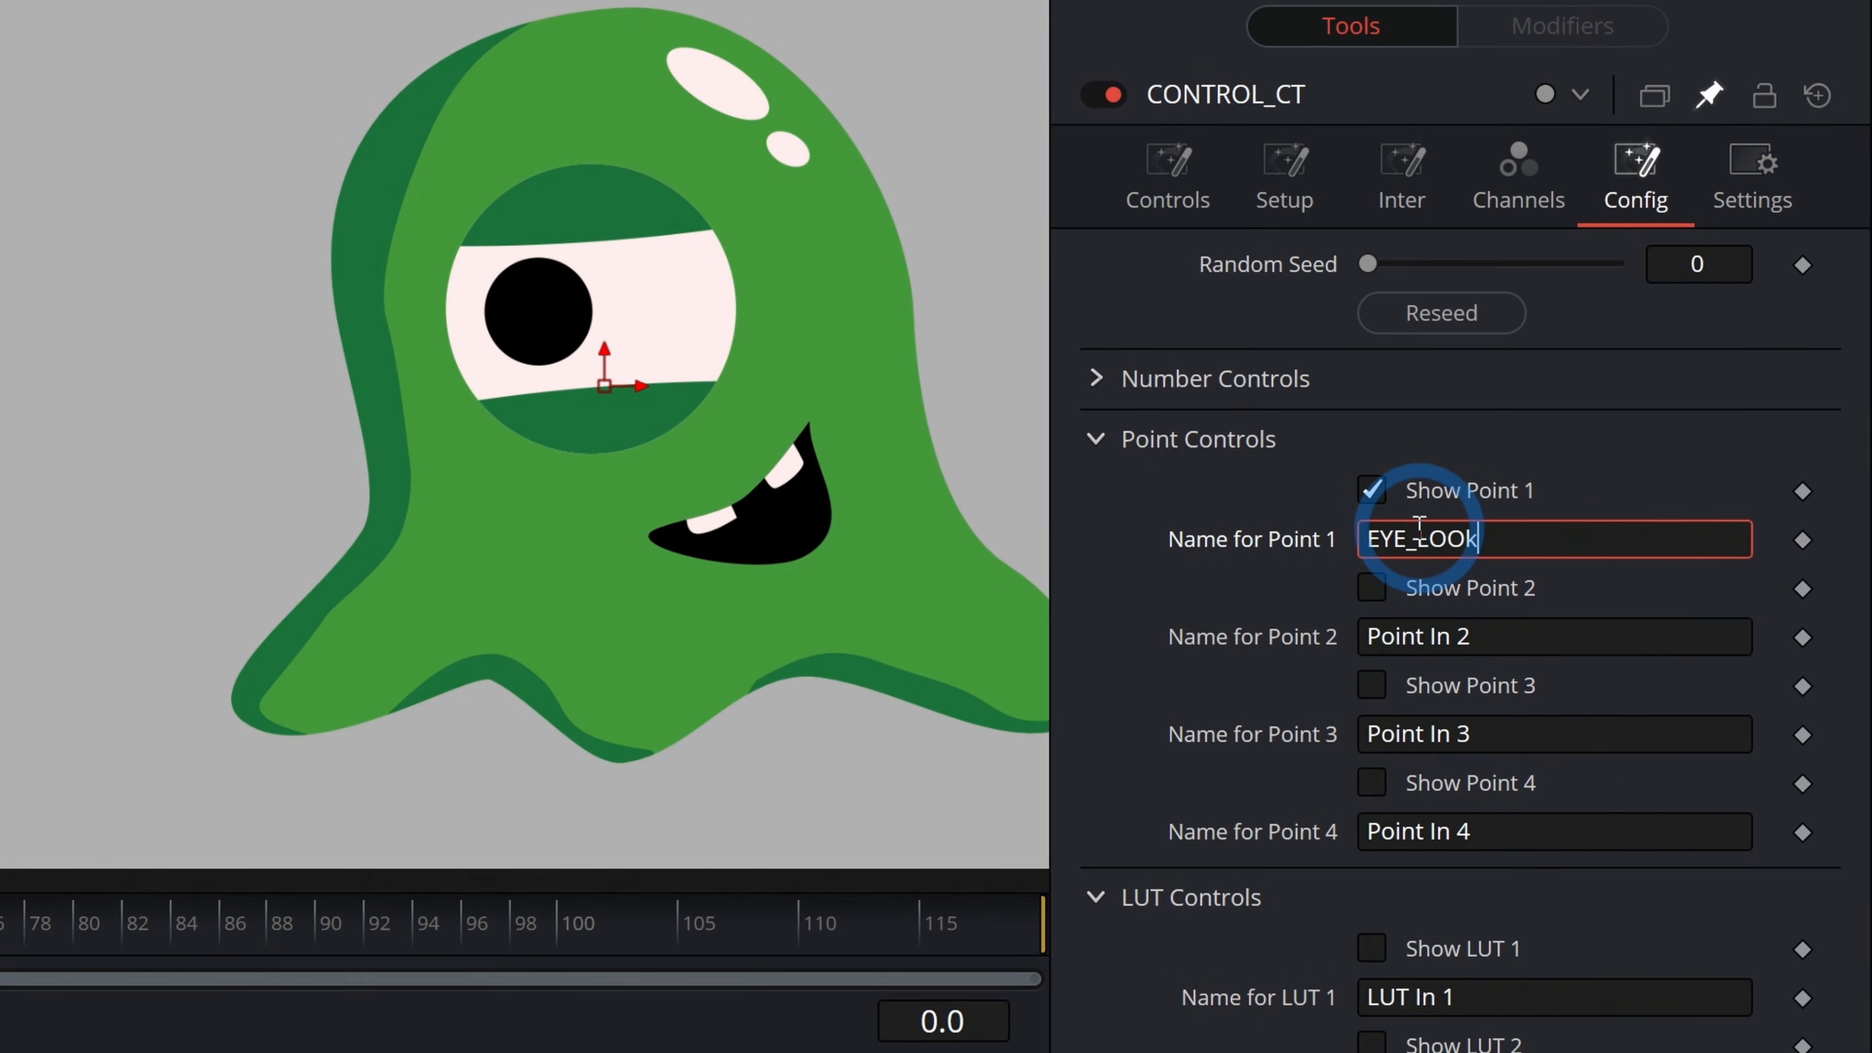
left_click(1177, 180)
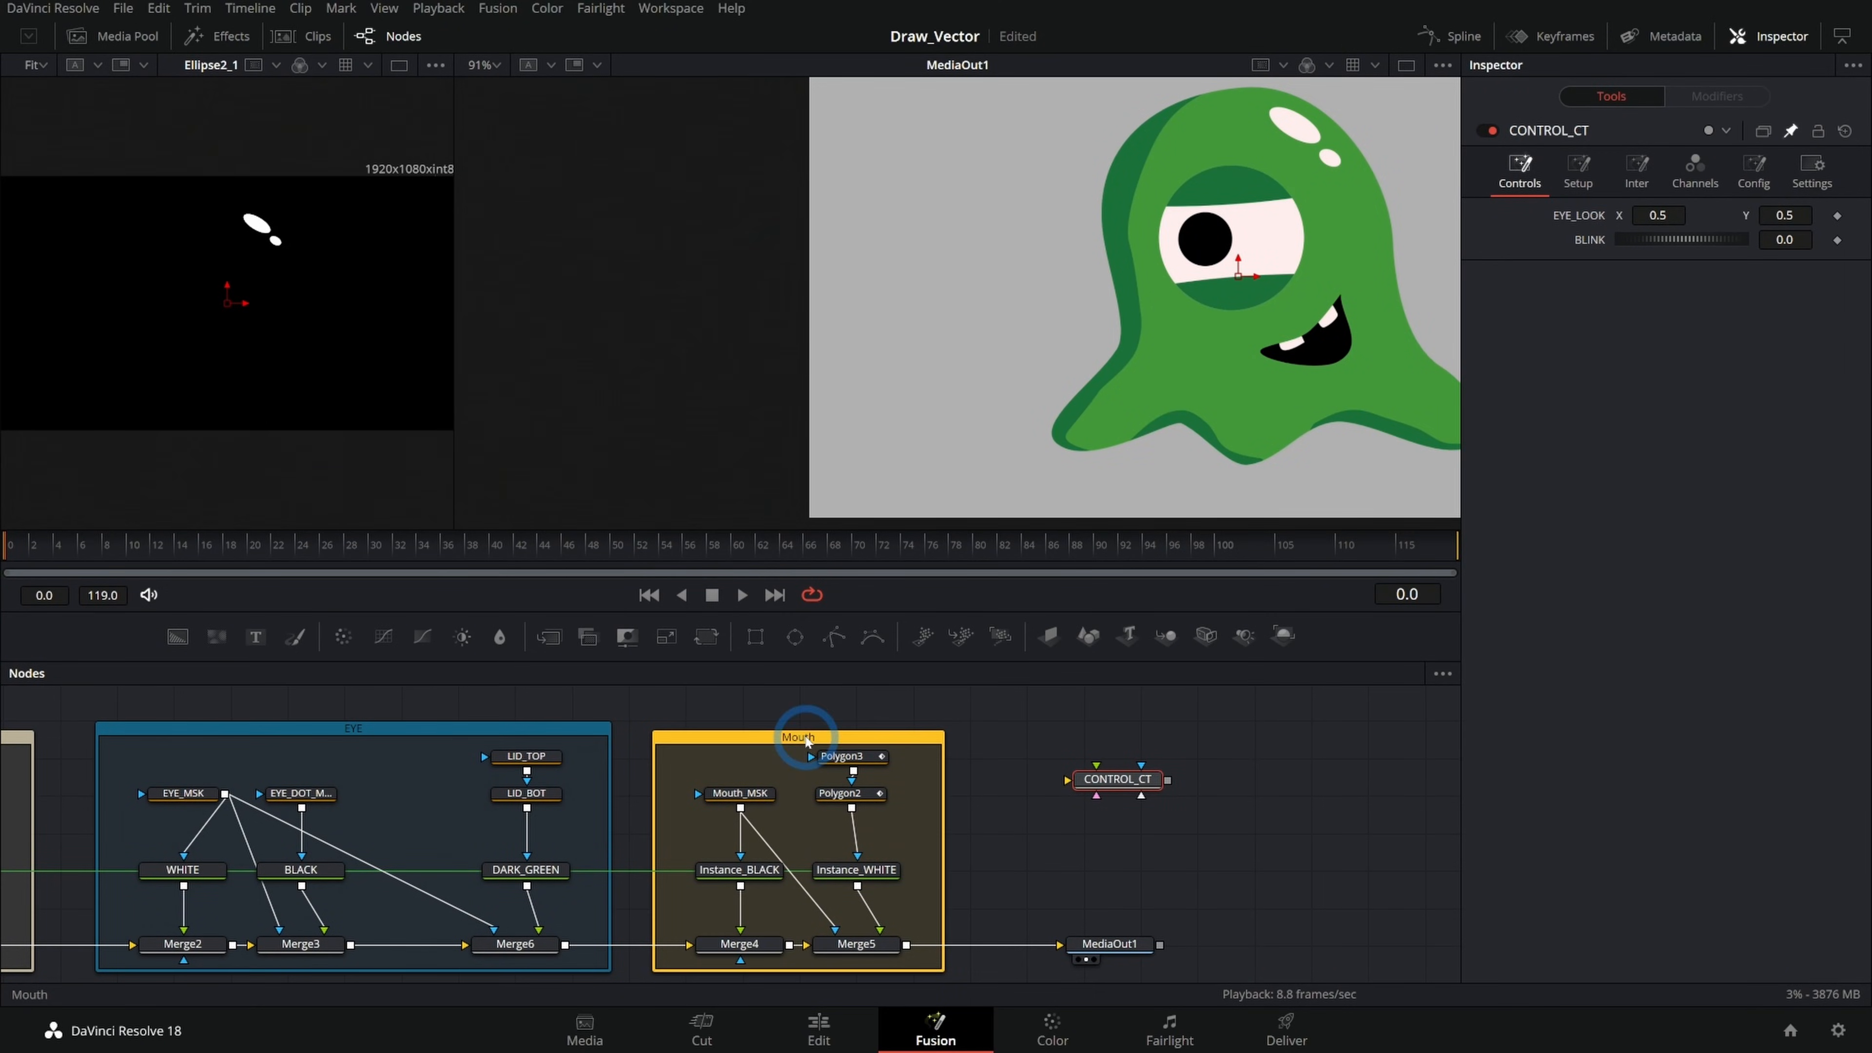
Link EYE_DOT_MSK's Center to the EYE_LOOK point with the expression CONTROL_CT.PointIn1.
left_click(324, 794)
left_click(1658, 371)
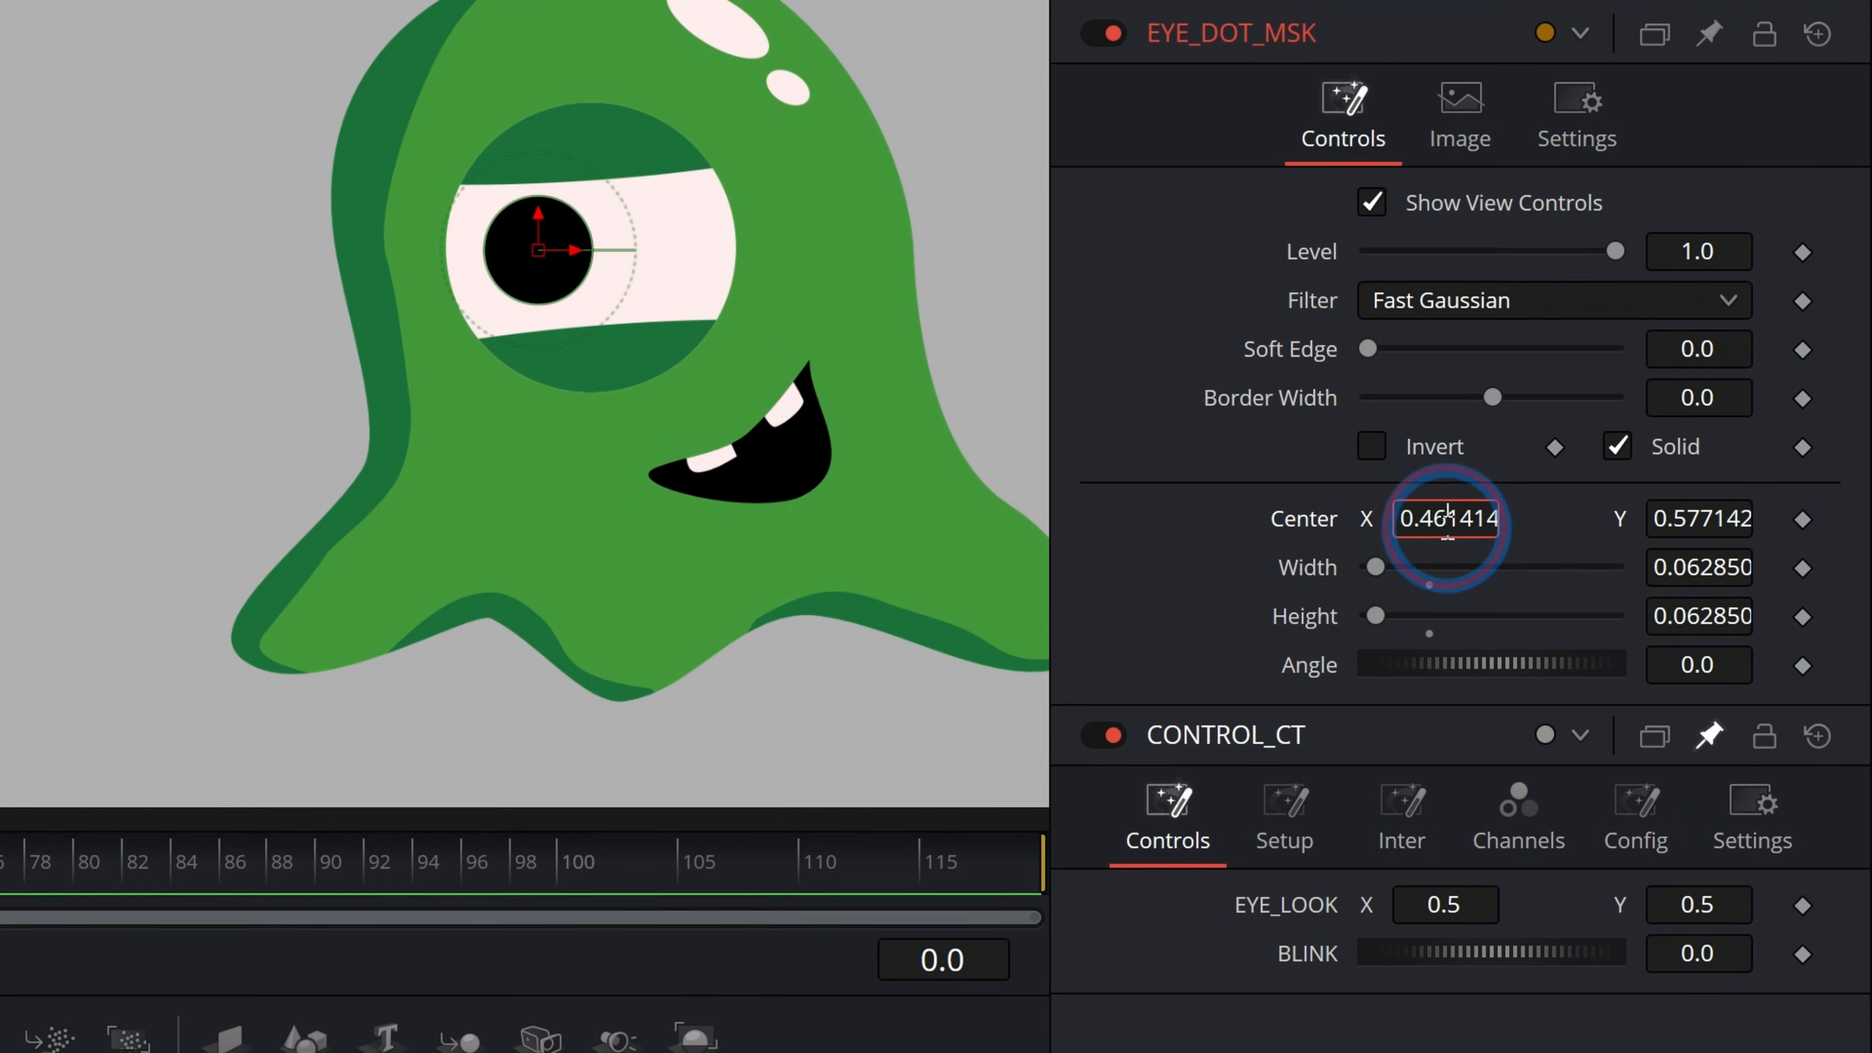
type("=")
key("Tab")
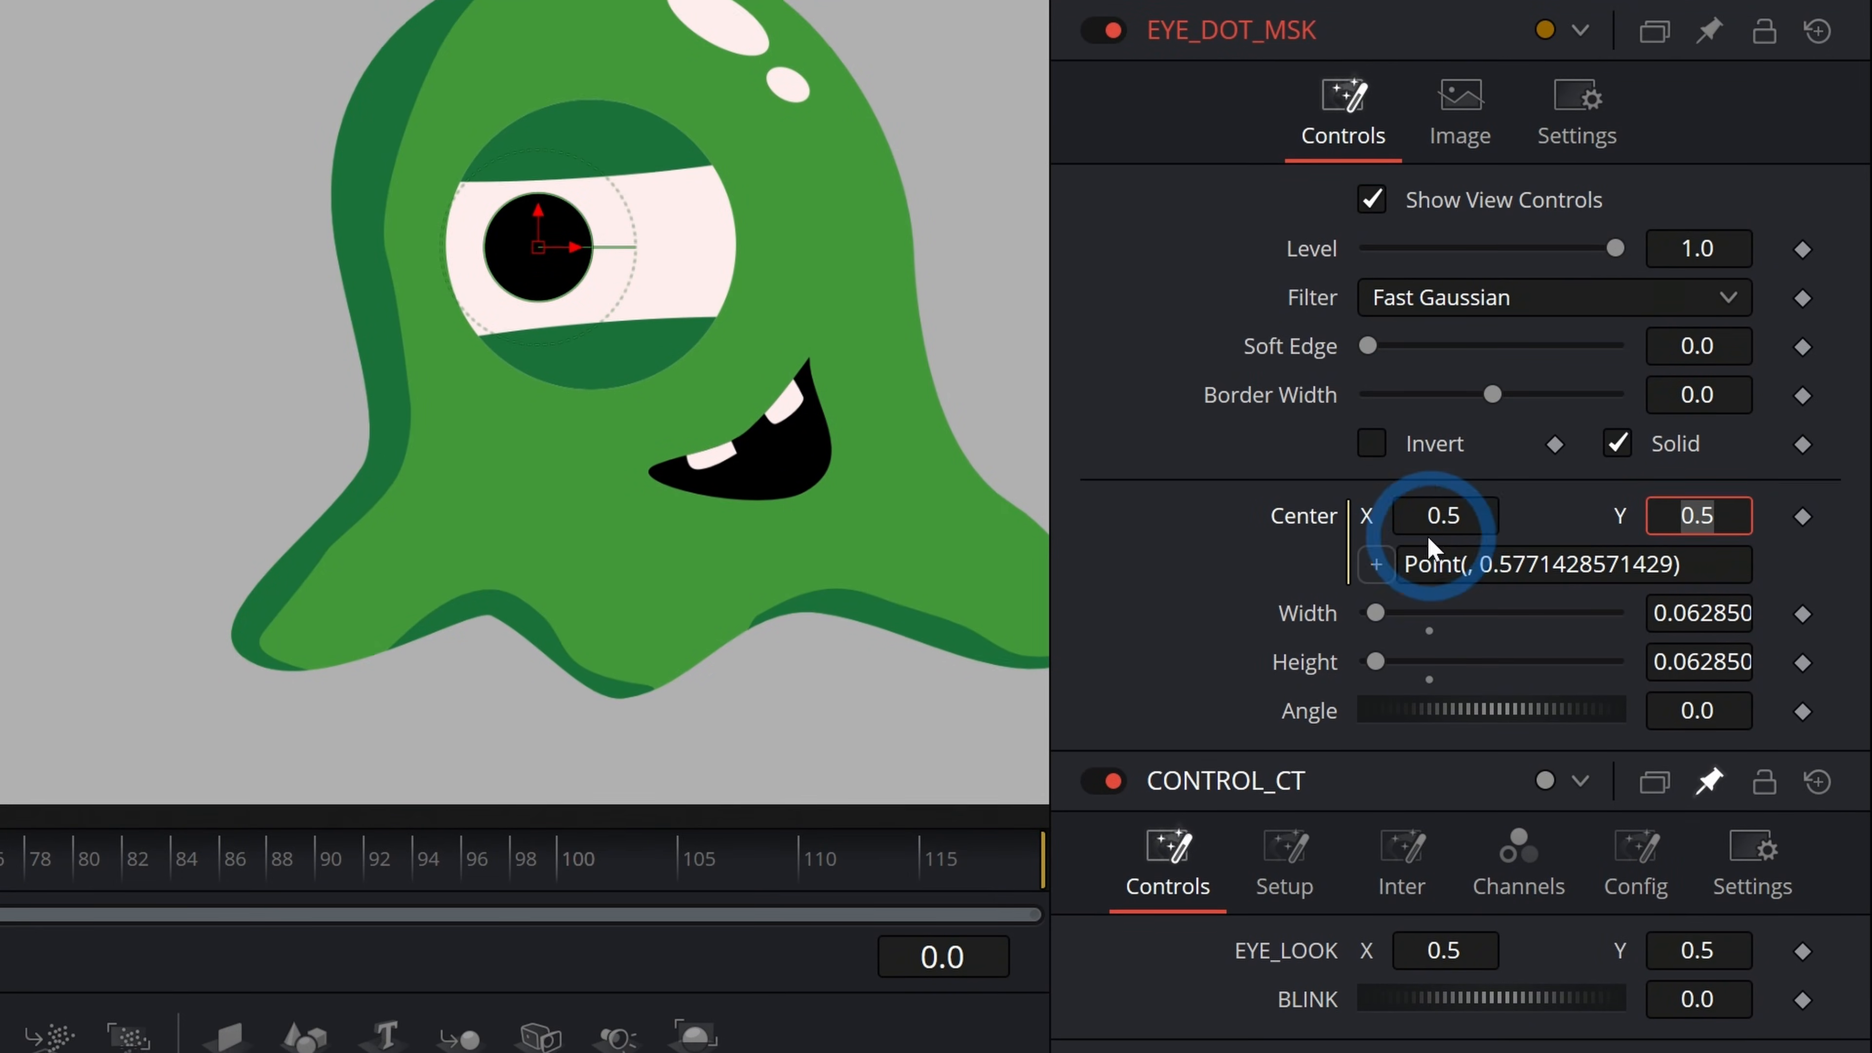
left_click_drag(1376, 526, 1319, 913)
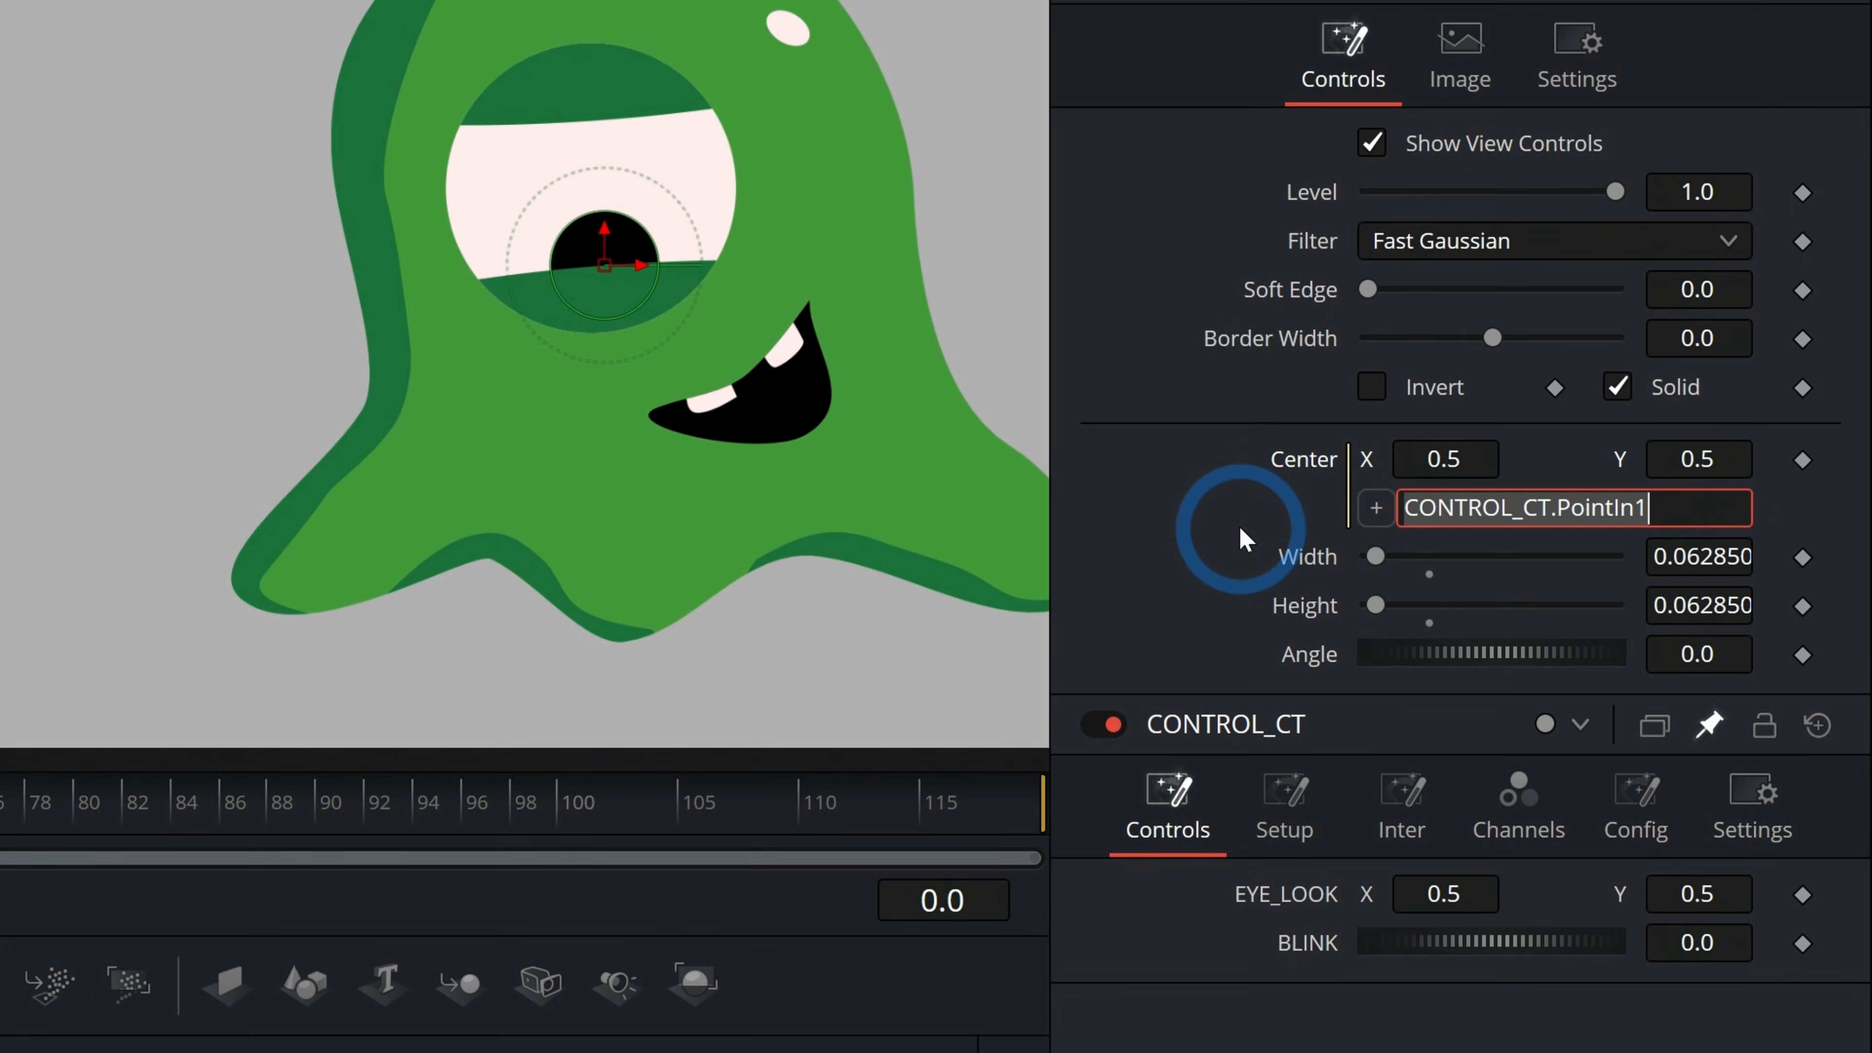
left_click(1239, 161)
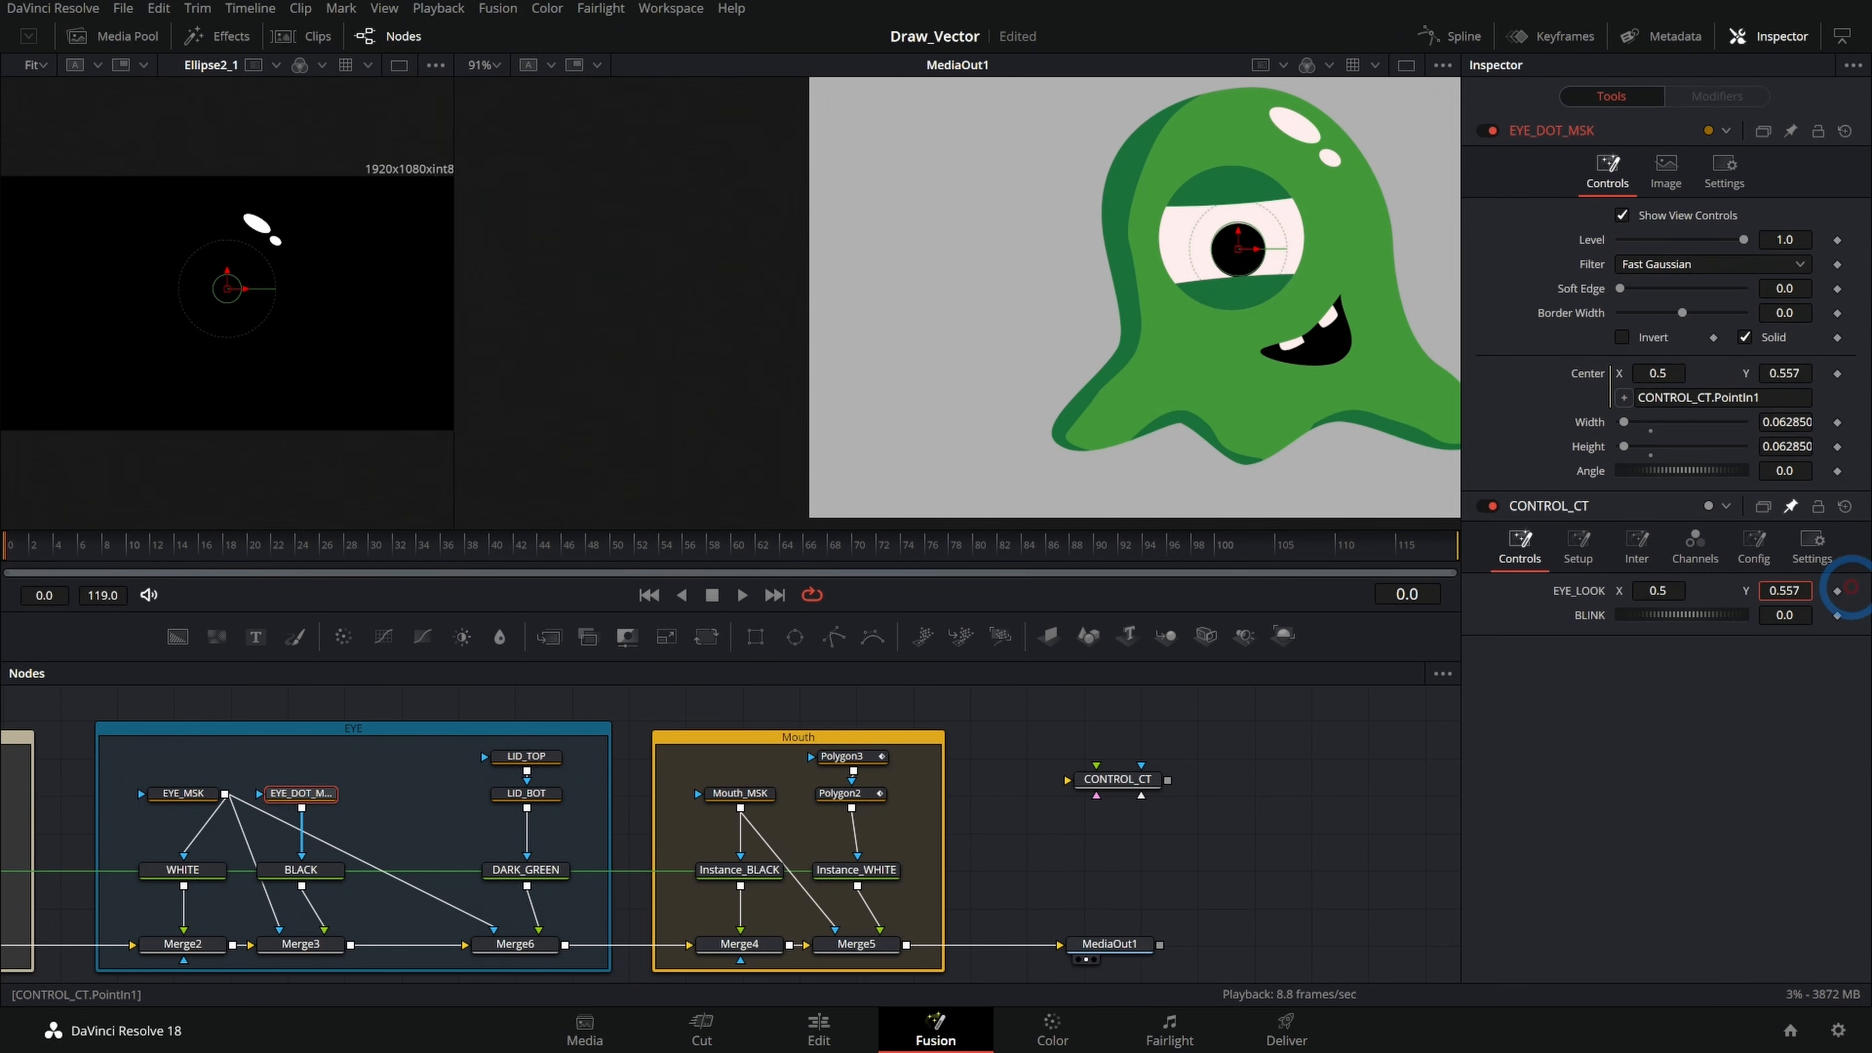
Move the EYE_LOOK point of CONTROL_CT around the eye to reposition the pupil, leaving it at about X 0.521, Y 0.575.
left_click_drag(914, 583, 1003, 578)
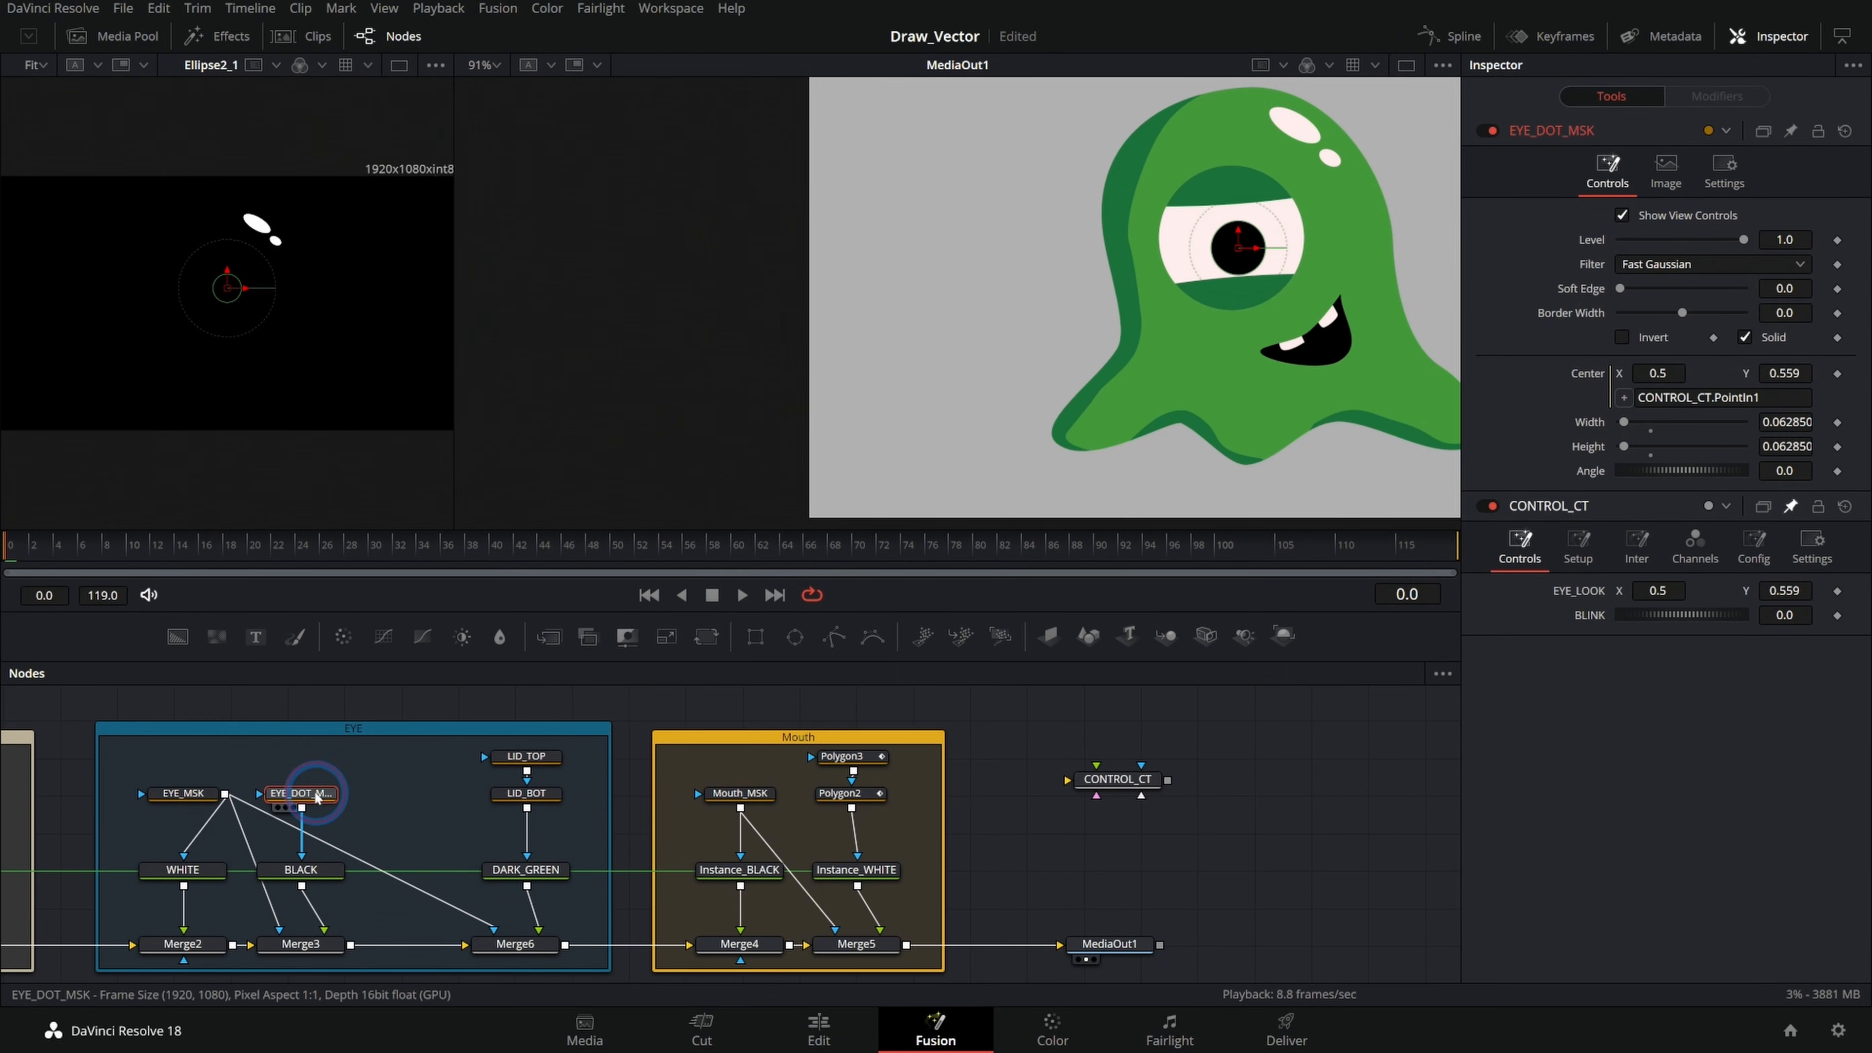
left_click(1130, 781)
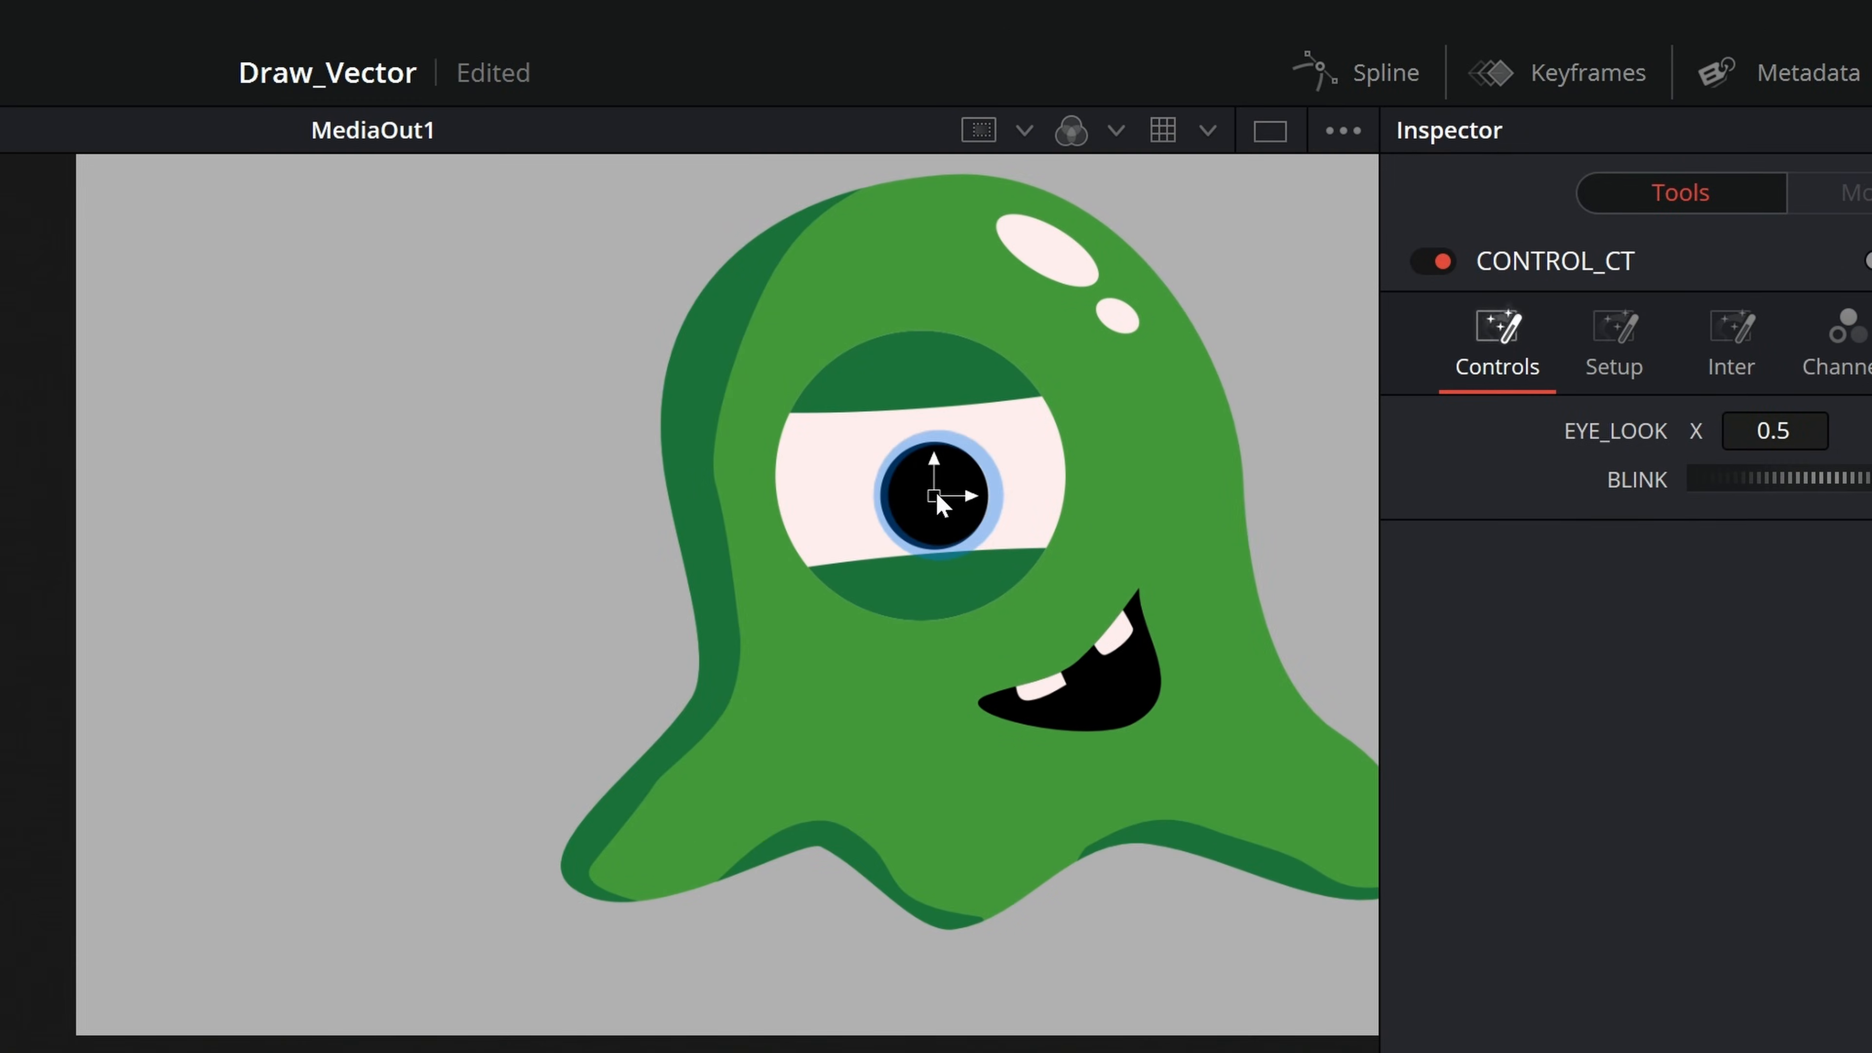
left_click_drag(1261, 247, 1283, 227)
left_click_drag(940, 464, 935, 487)
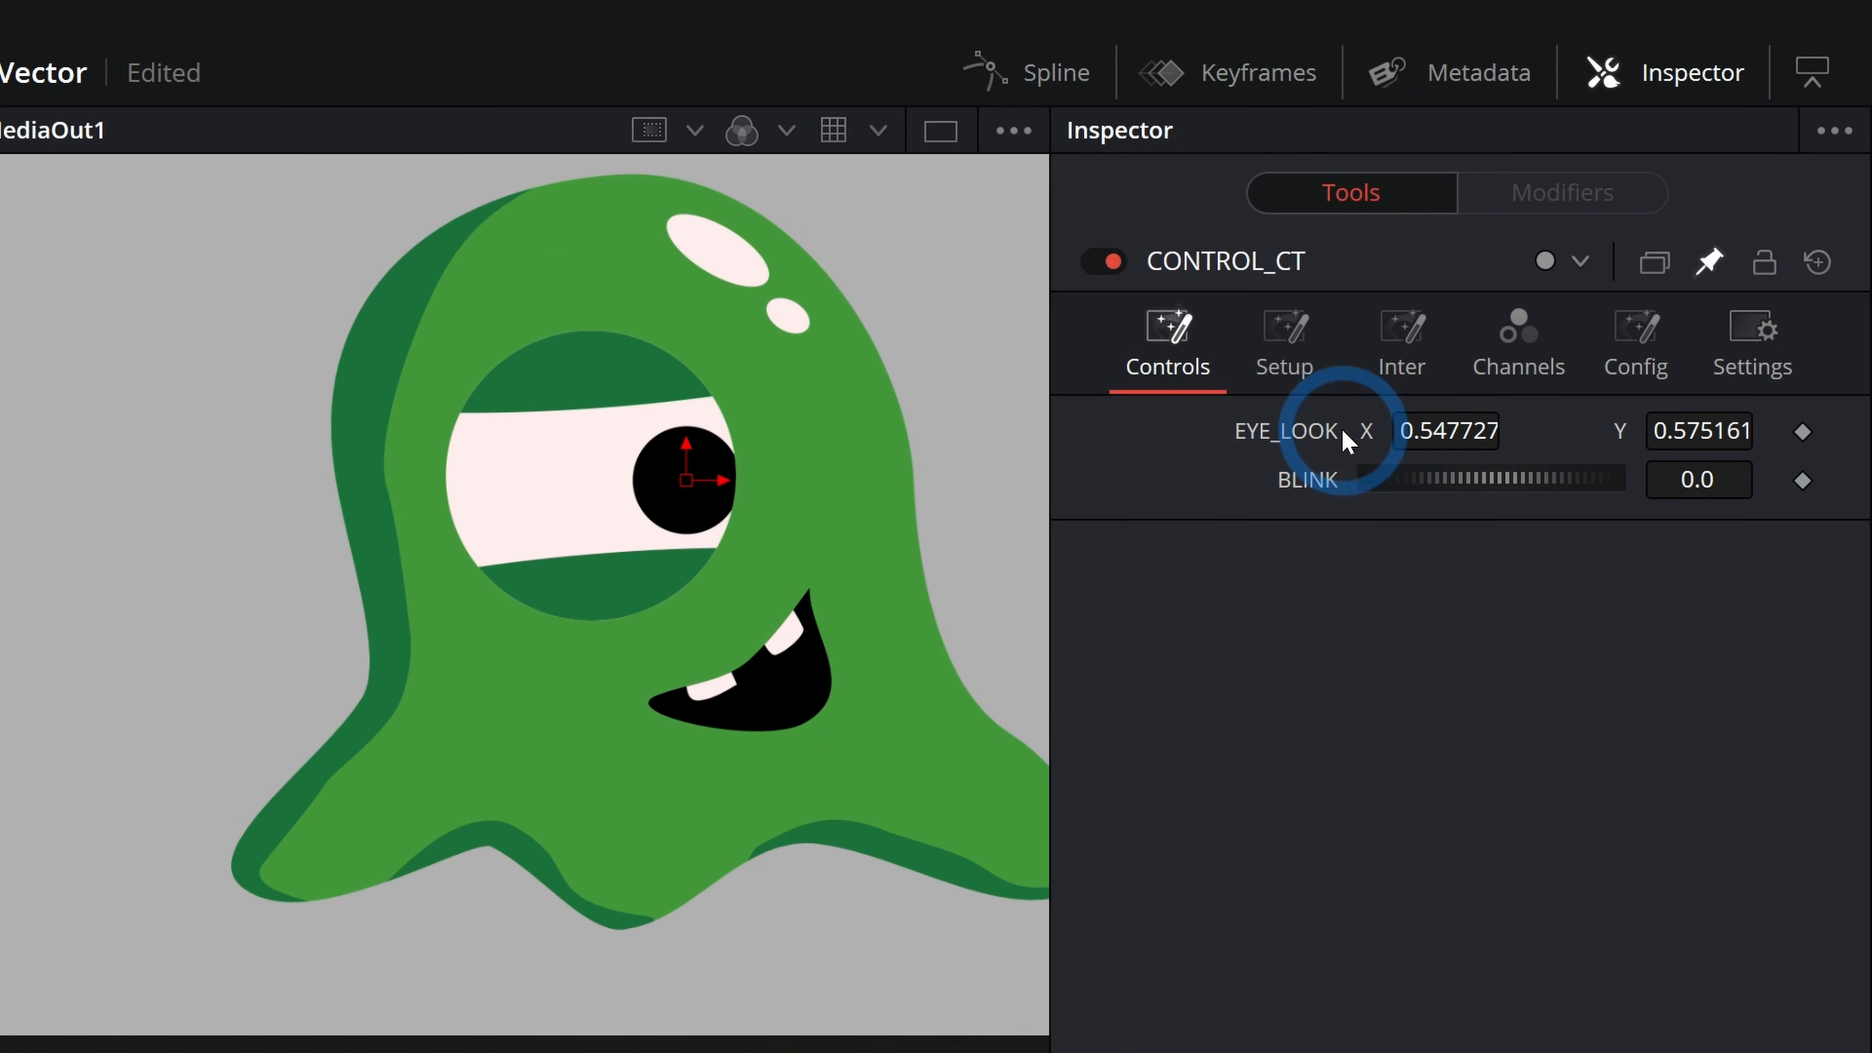
mouse_move(1613, 430)
left_mouse_down()
mouse_move(1650, 430)
mouse_move(1626, 431)
left_mouse_up()
left_click_drag(1416, 435, 1374, 431)
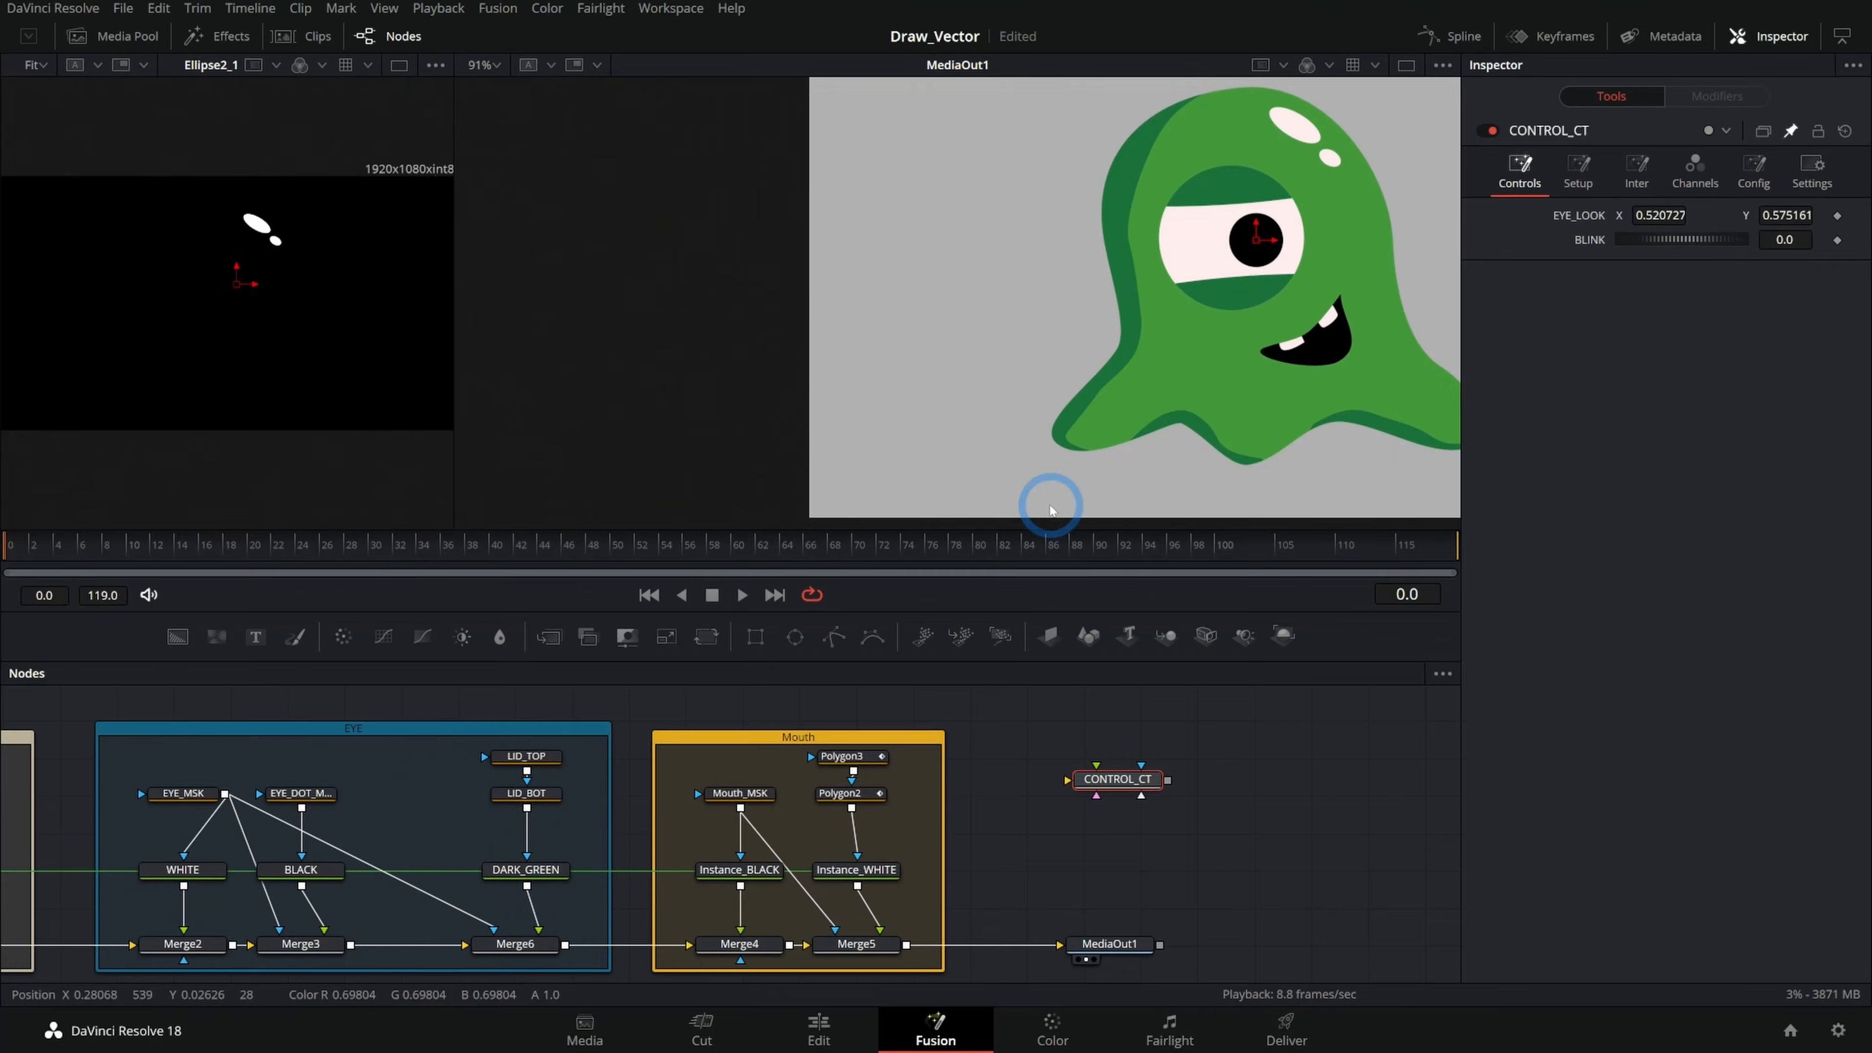
Compare EYE_DOT_MSK's Center with EYE_LOOK, and vary BLINK on CONTROL_CT to test the eyelids.
left_click(322, 806)
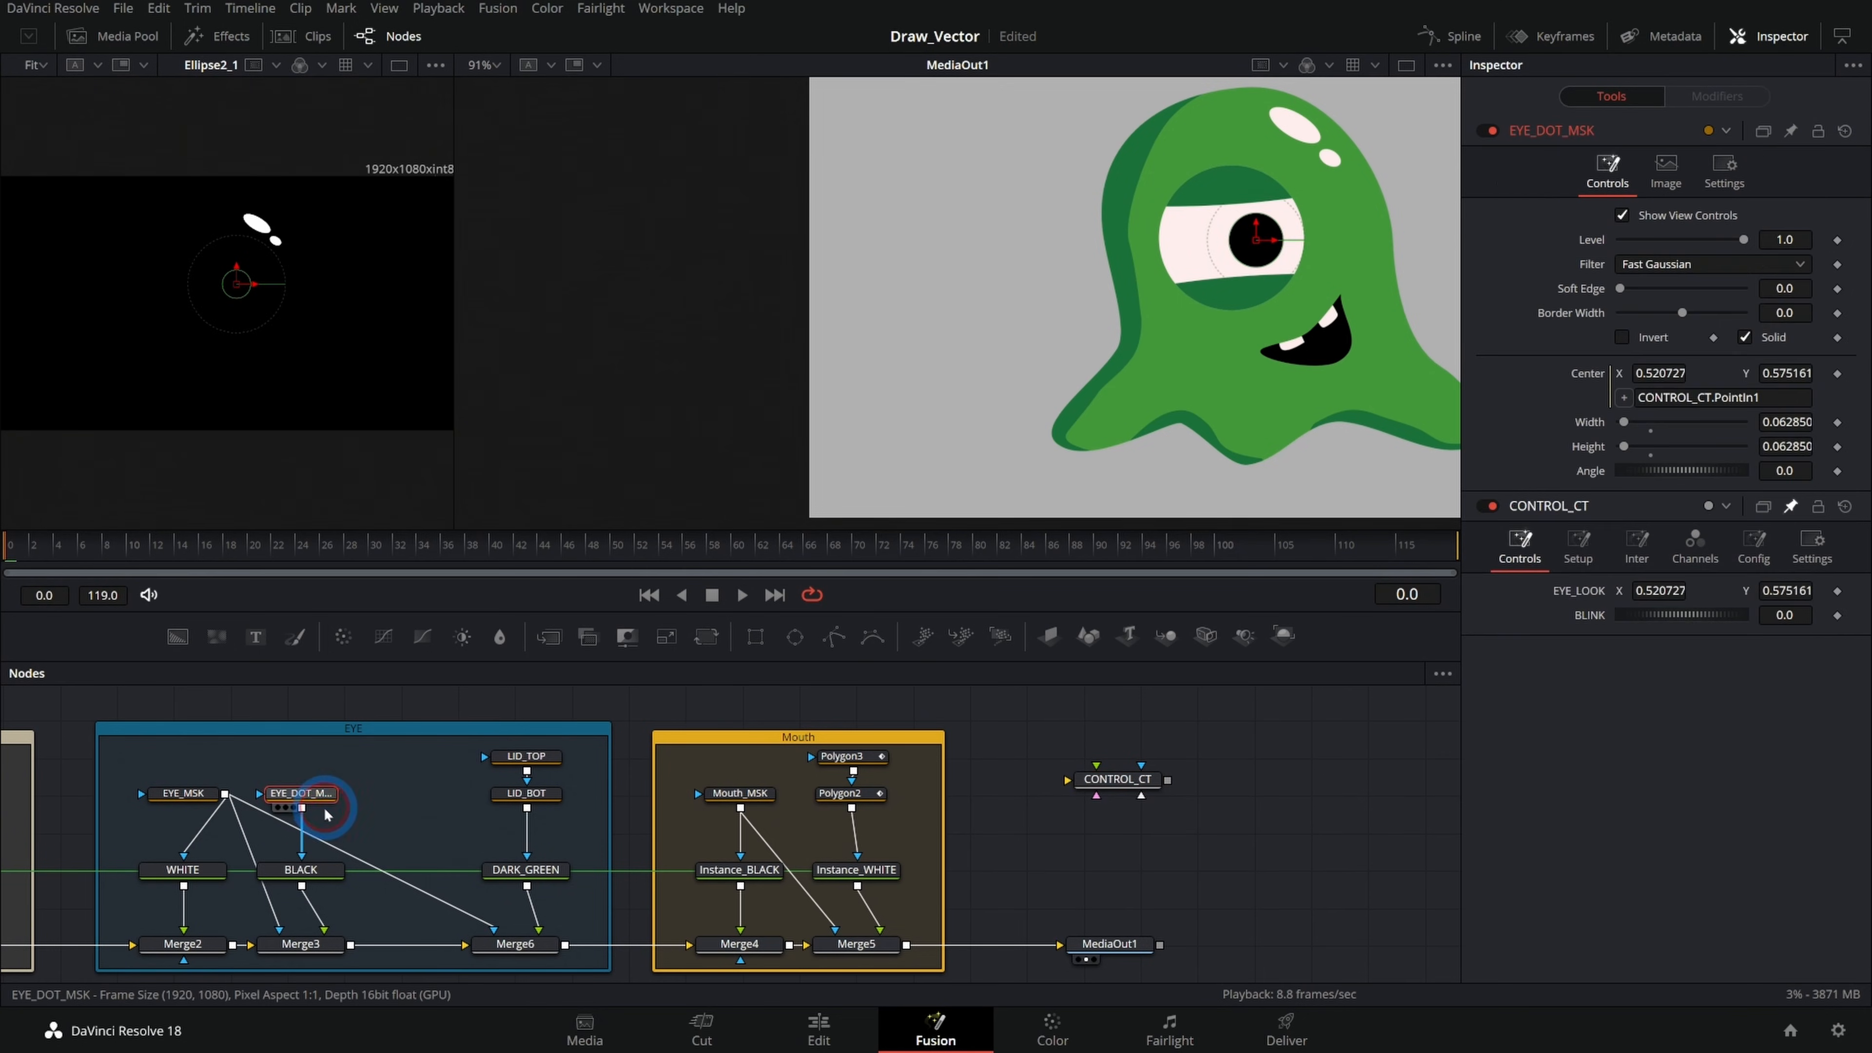
left_click(444, 785)
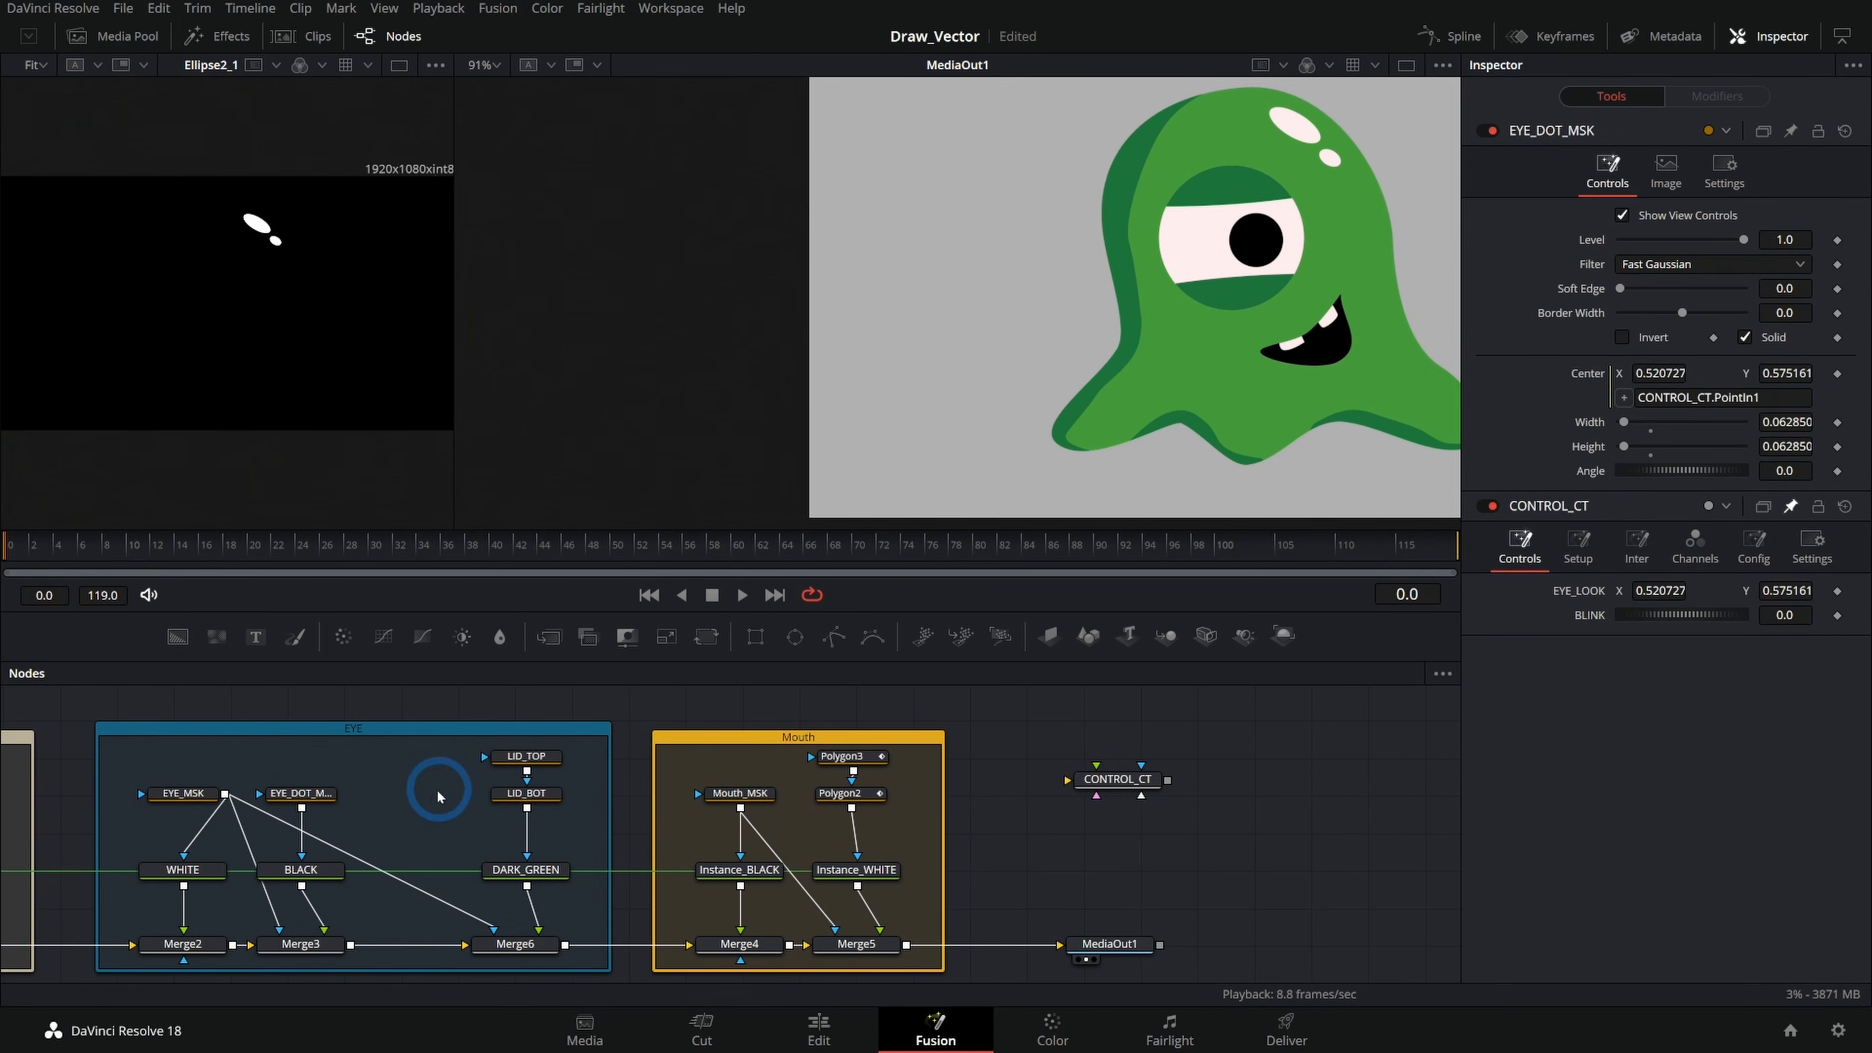
left_click(1113, 781)
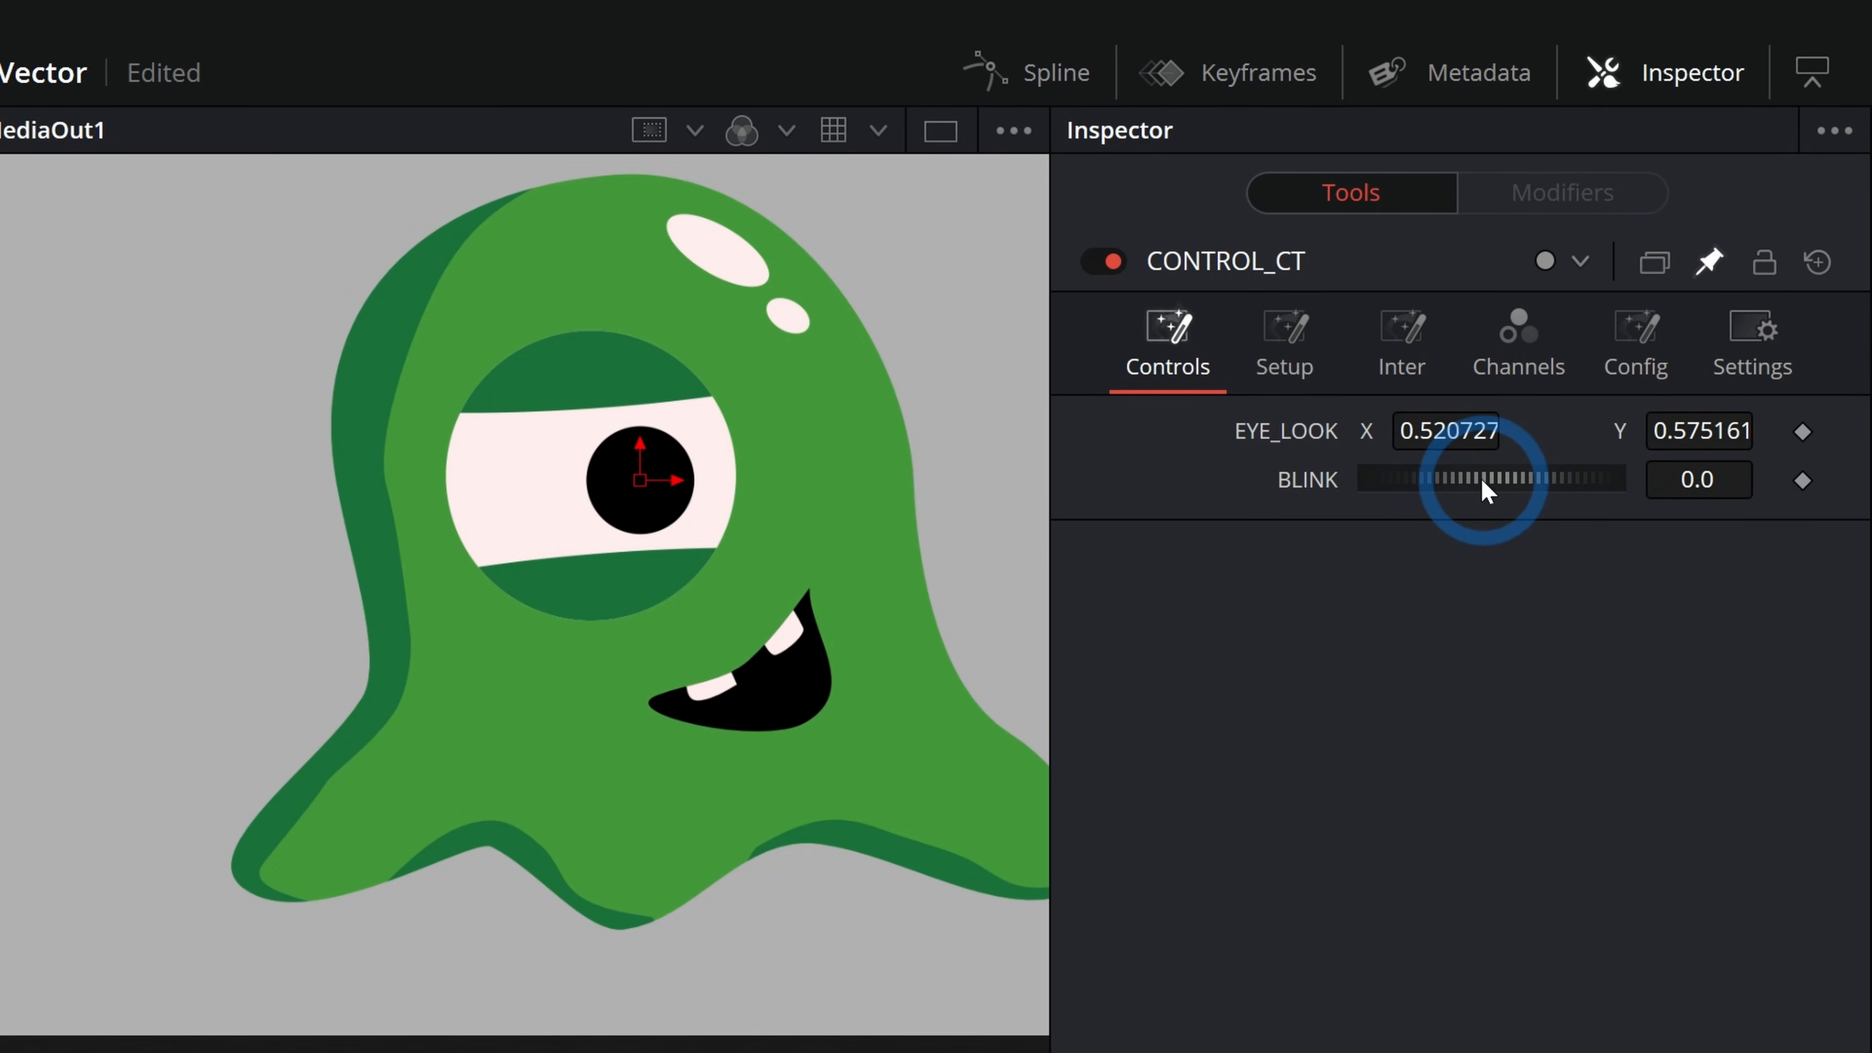
left_click_drag(1481, 479, 1471, 418)
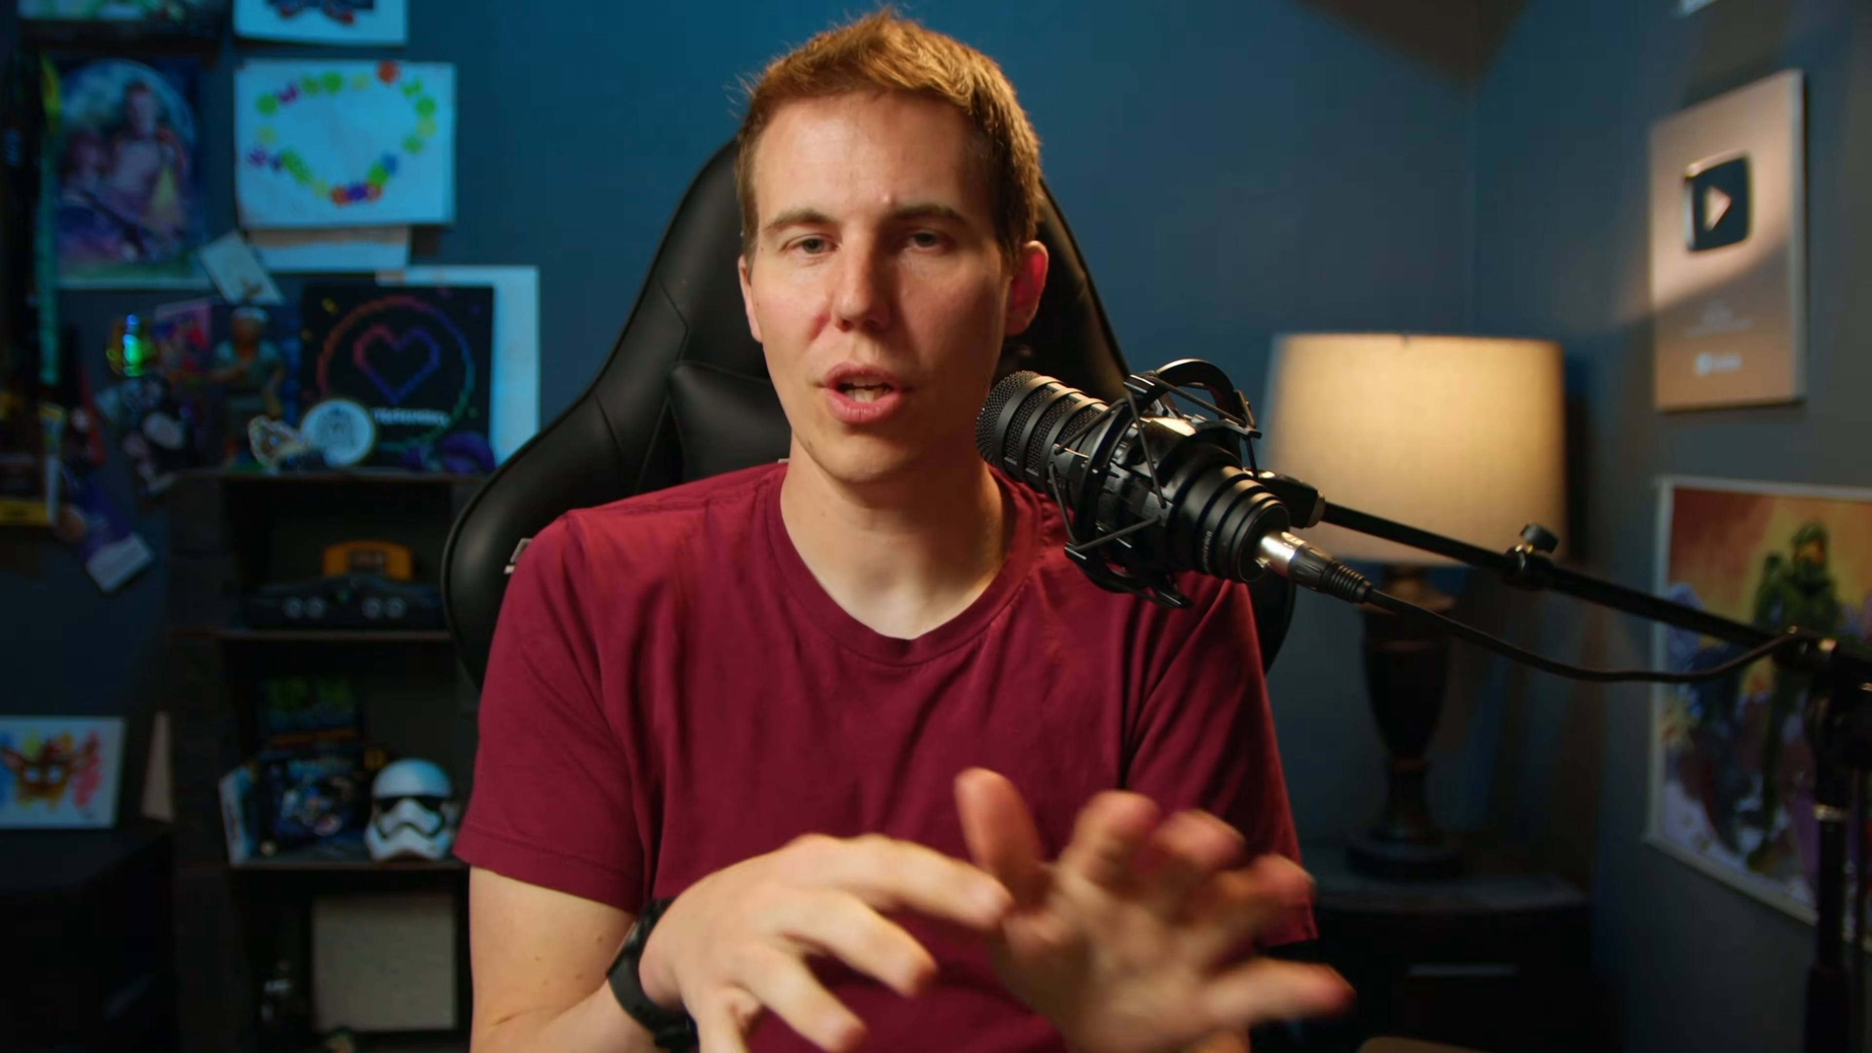